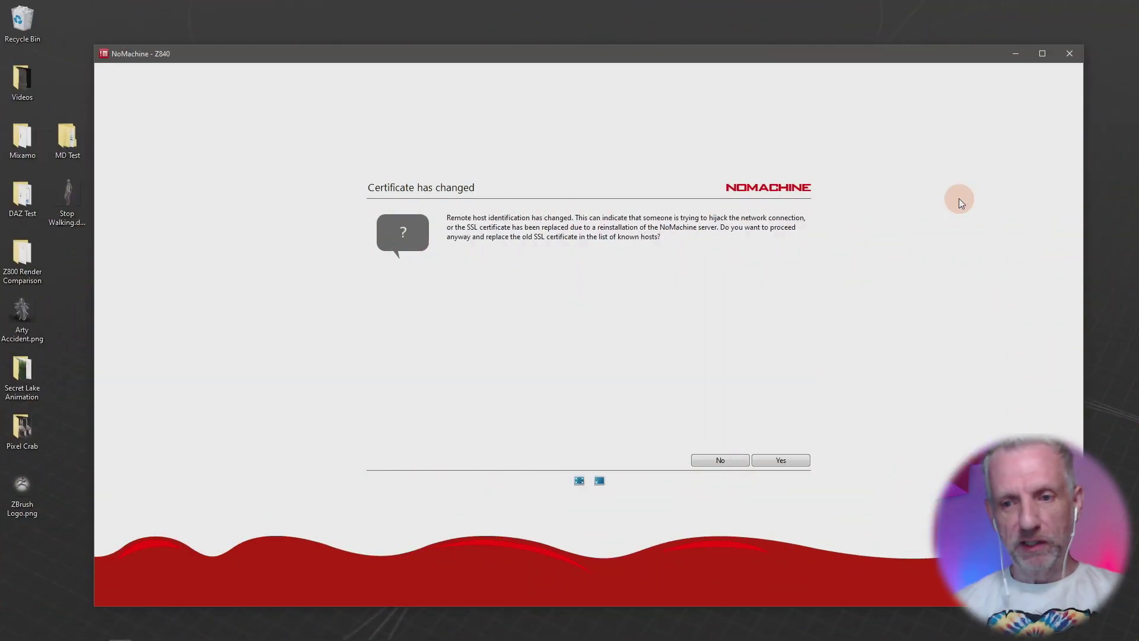
Step: Accept the changed certificate and verify the host so NoMachine connects to the Z840
{"action": "left_click", "coordinate": [780, 461]}
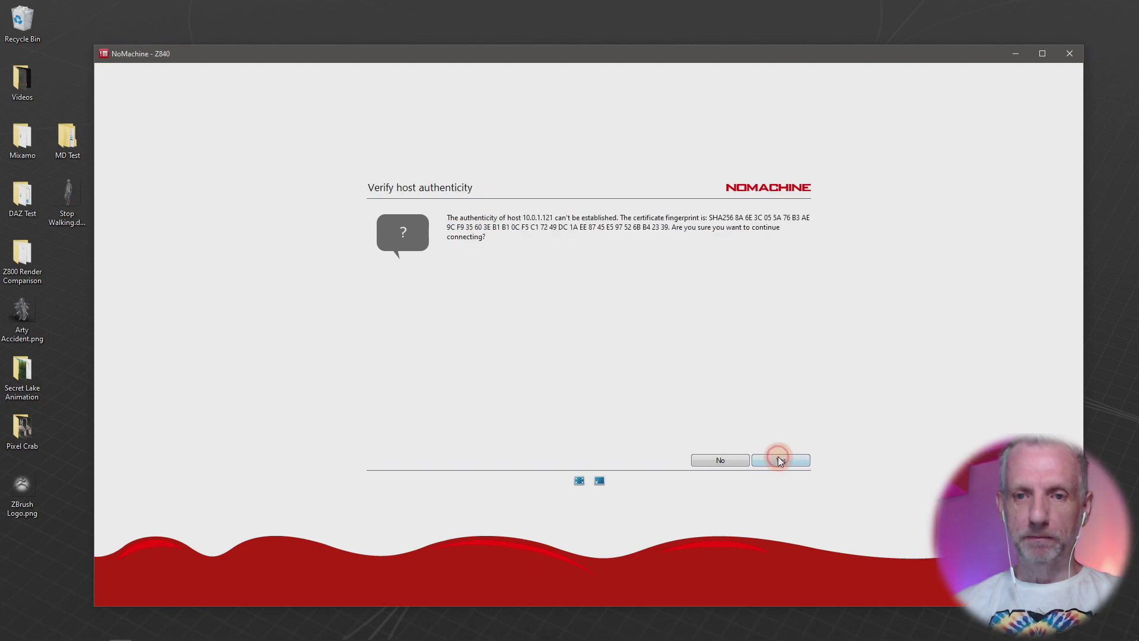
{"action": "left_click", "coordinate": [781, 461]}
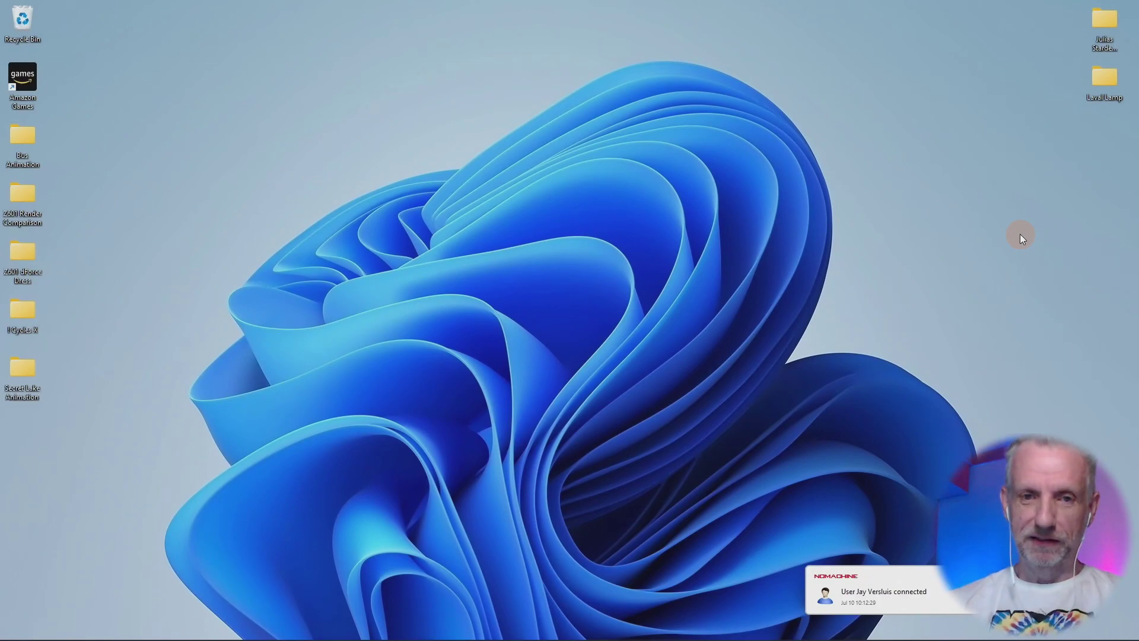
{"action": "key", "text": "XF86AudioLowerVolume"}
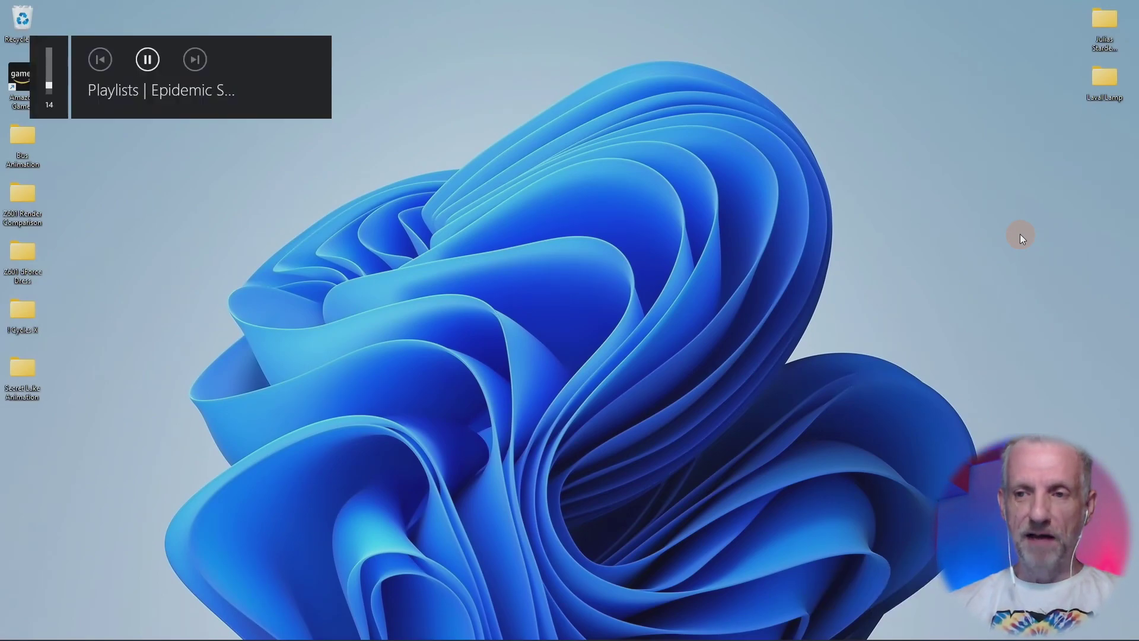
{"action": "mouse_move", "coordinate": [381, 627]}
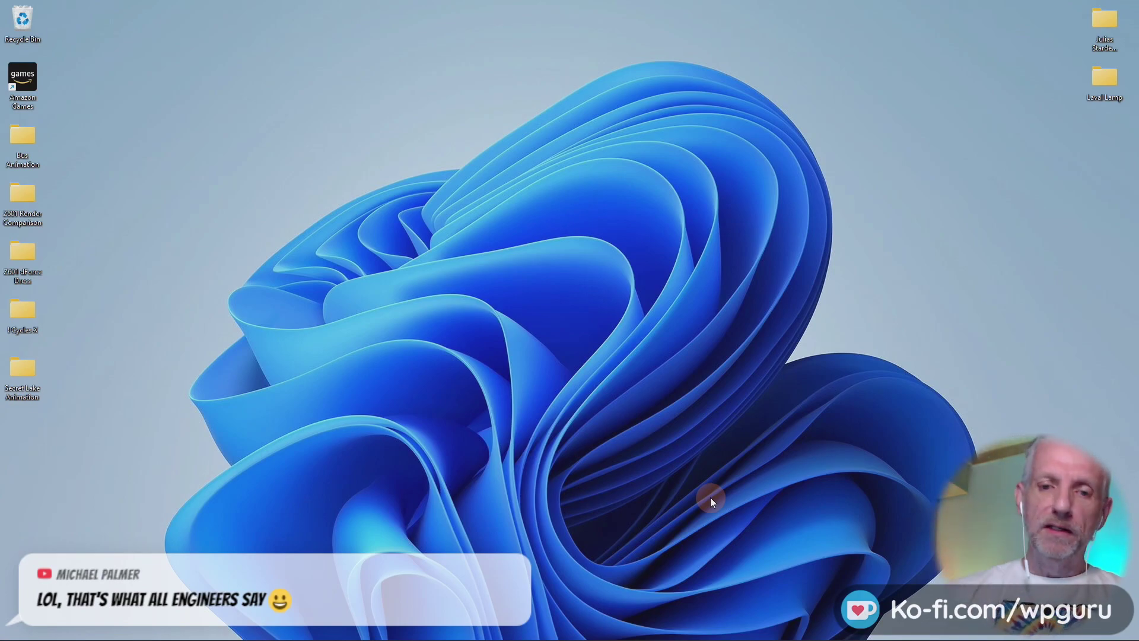
{"action": "mouse_move", "coordinate": [469, 616]}
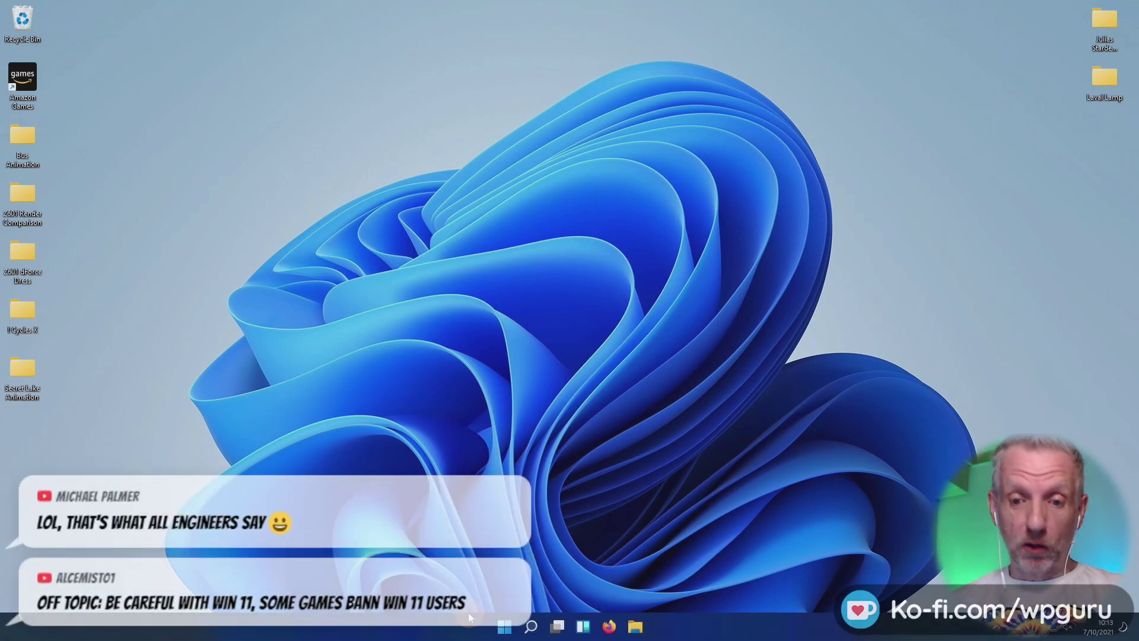
Step: Launch DAZ Studio 4.15 (64-bit) from its pinned Start entry
{"action": "left_click", "coordinate": [505, 624]}
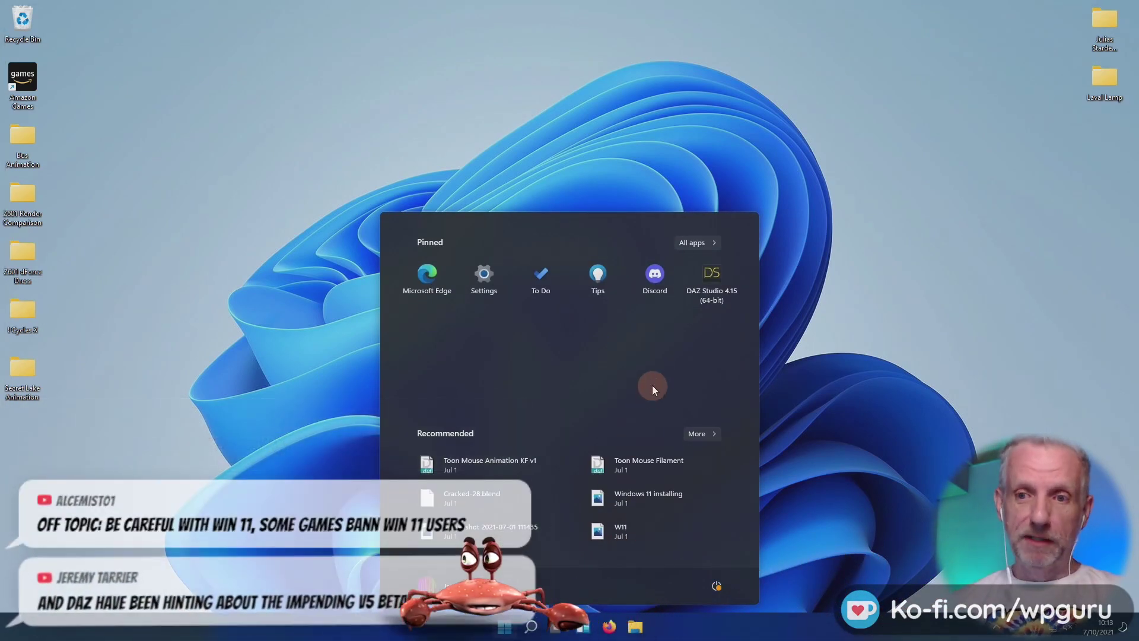
{"action": "left_click", "coordinate": [714, 278]}
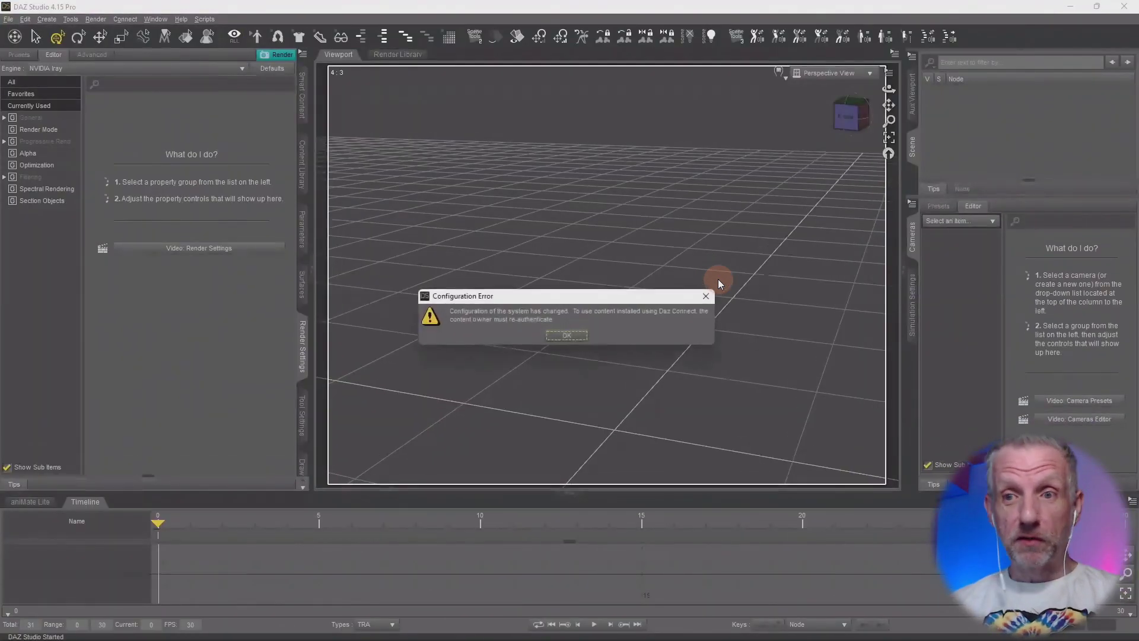
Step: Dismiss the Configuration Error, collapse the Timeline, and turn off Show Aspect Frame in the viewport
{"action": "left_click", "coordinate": [567, 335]}
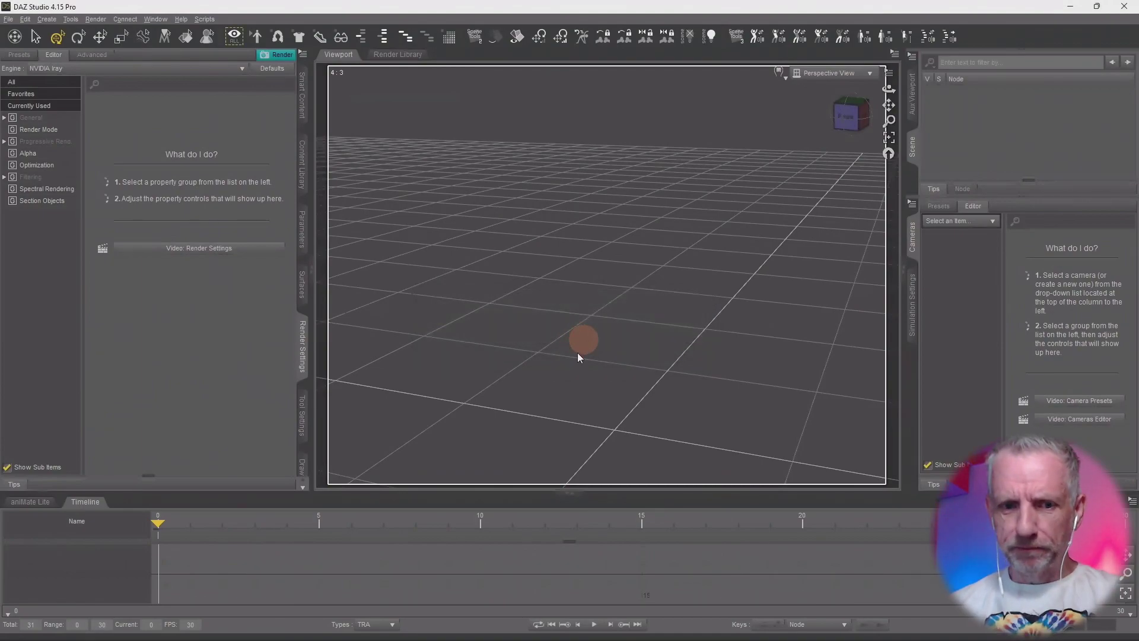
{"action": "left_click", "coordinate": [86, 508]}
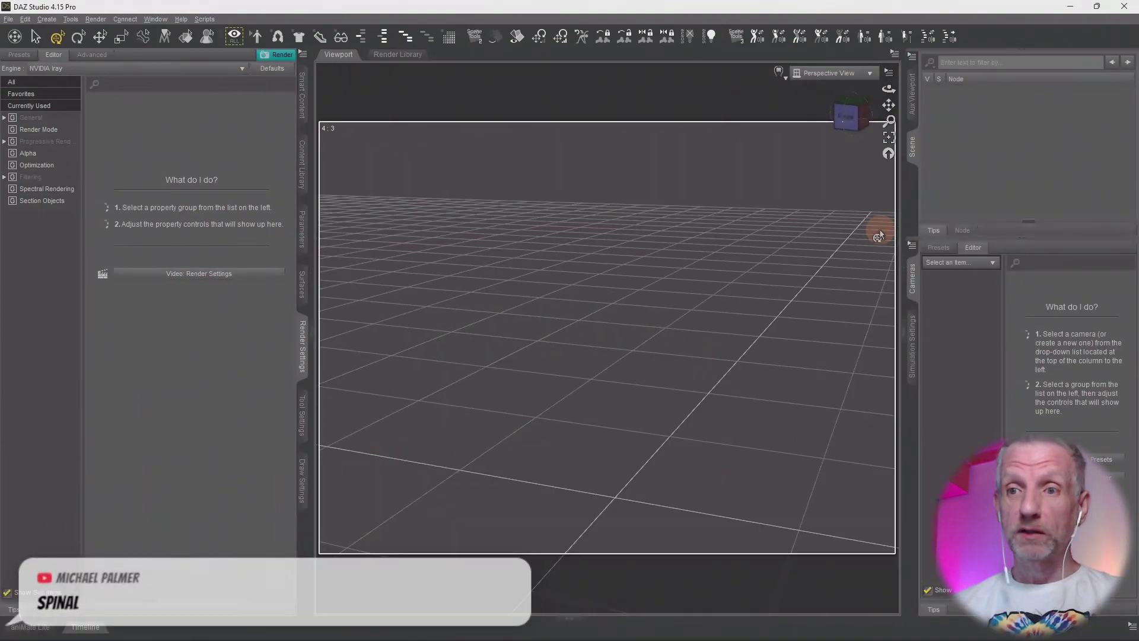
{"action": "left_click", "coordinate": [888, 71]}
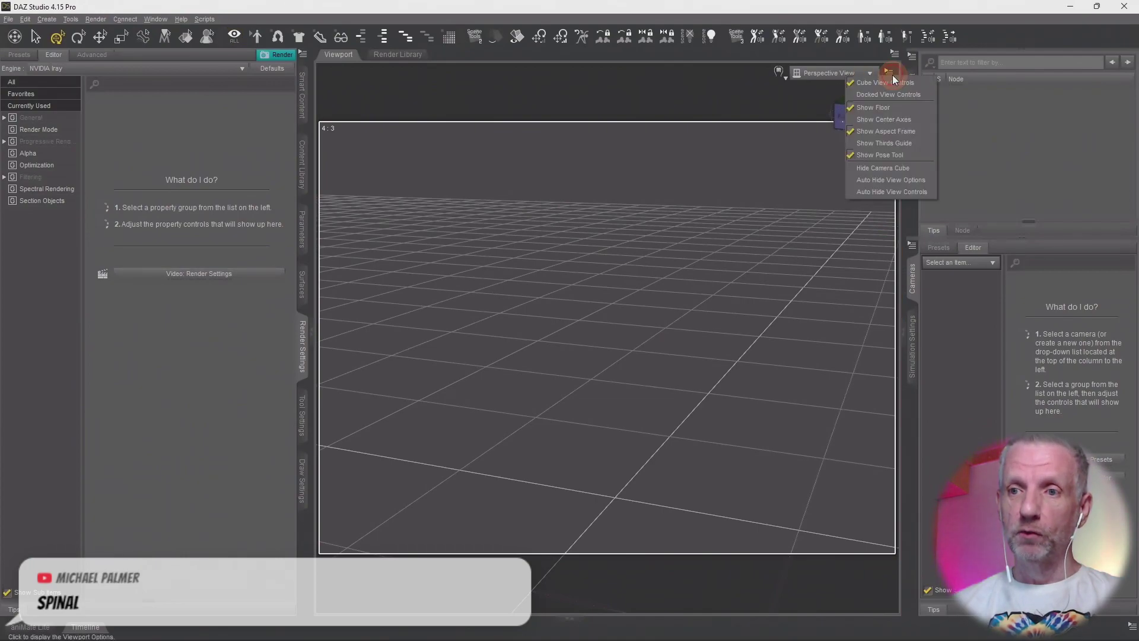
{"action": "left_click", "coordinate": [891, 131]}
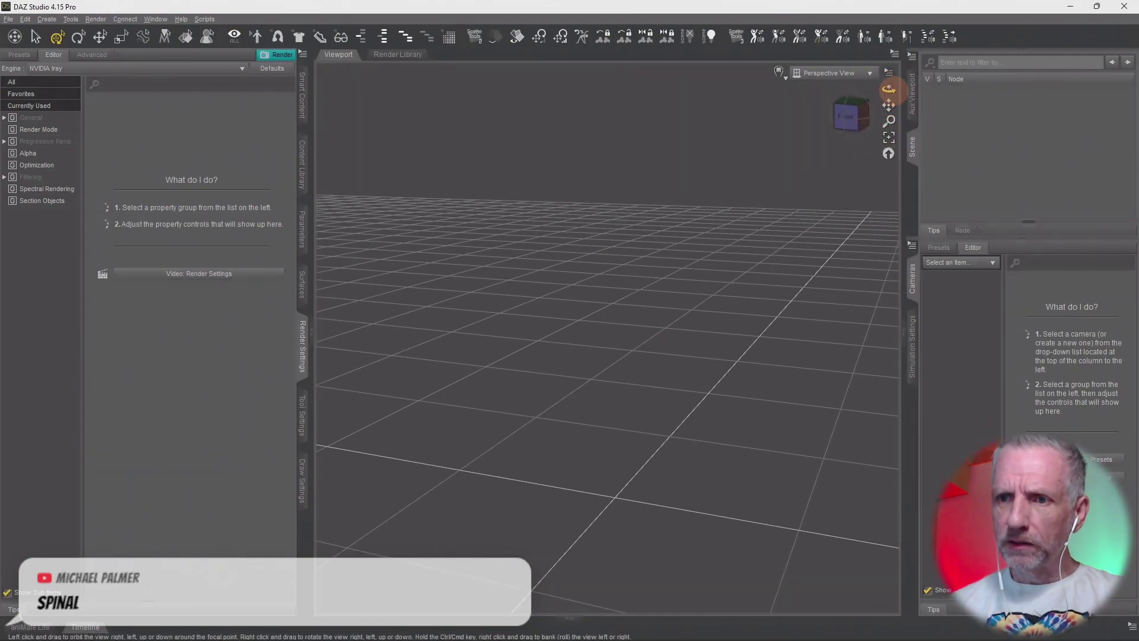
{"action": "mouse_move", "coordinate": [888, 89]}
{"action": "left_mouse_down"}
{"action": "mouse_move", "coordinate": [895, 82]}
{"action": "mouse_move", "coordinate": [890, 89]}
{"action": "left_mouse_up"}
{"action": "left_click", "coordinate": [851, 118]}
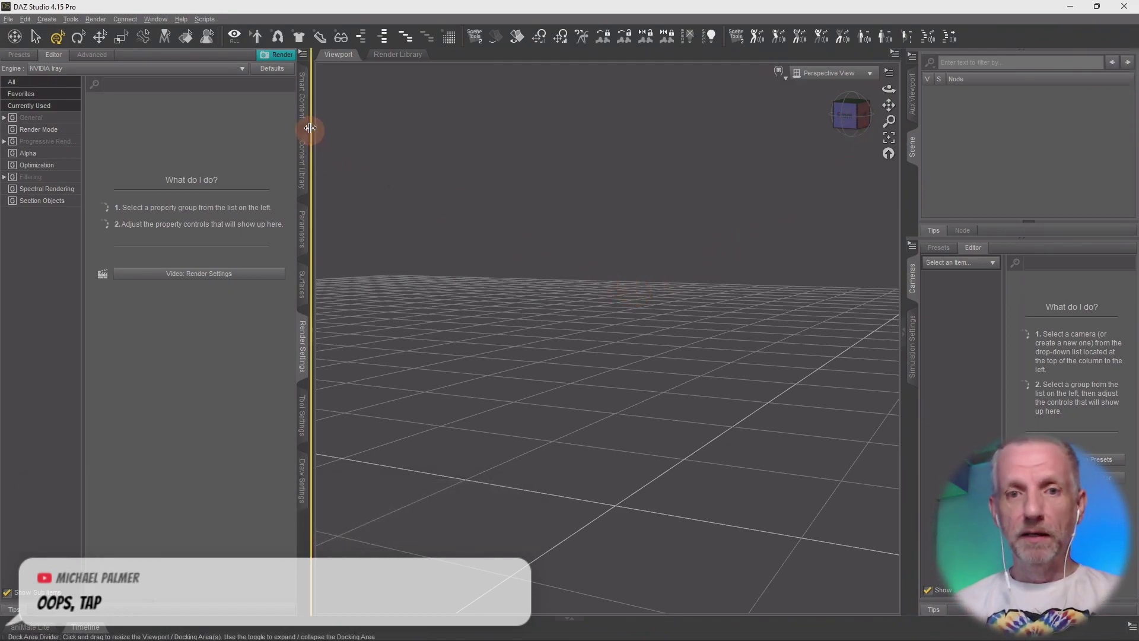
Step: Browse the installed figure products in Smart Content, looking through the Toon Mouse poses and utilities
{"action": "left_click", "coordinate": [302, 98]}
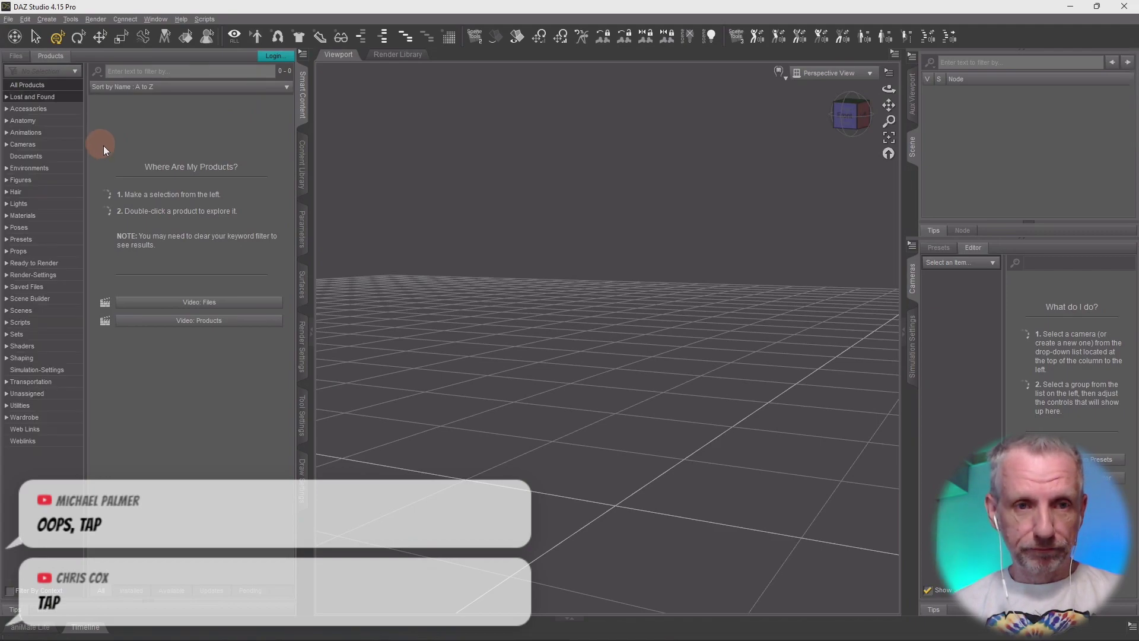
{"action": "left_click", "coordinate": [53, 182]}
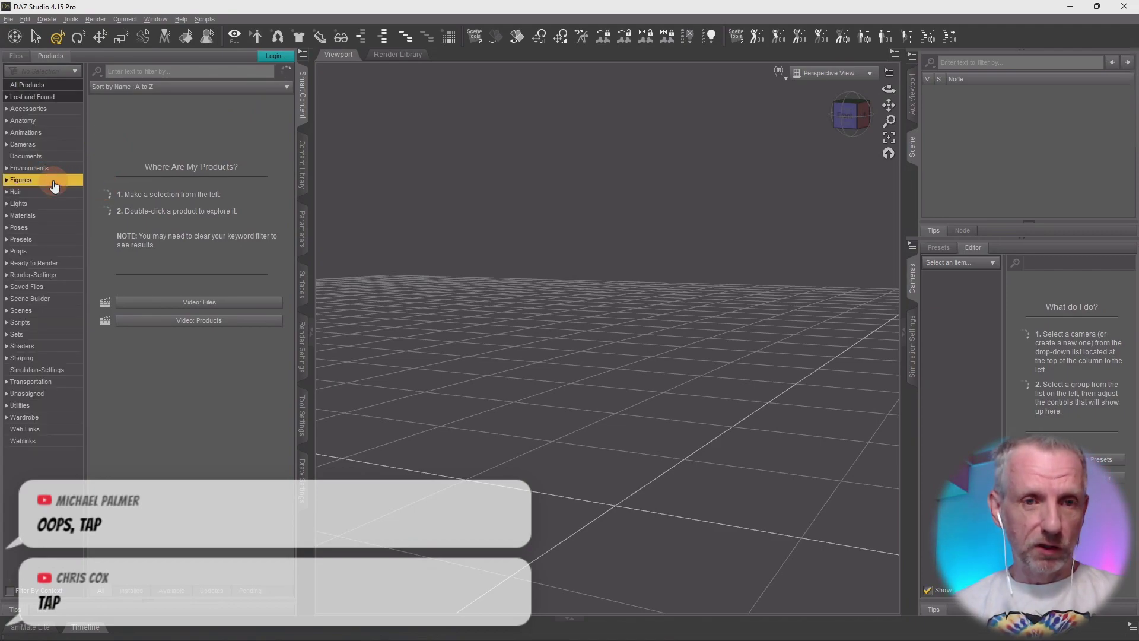
{"action": "double_click", "coordinate": [104, 162]}
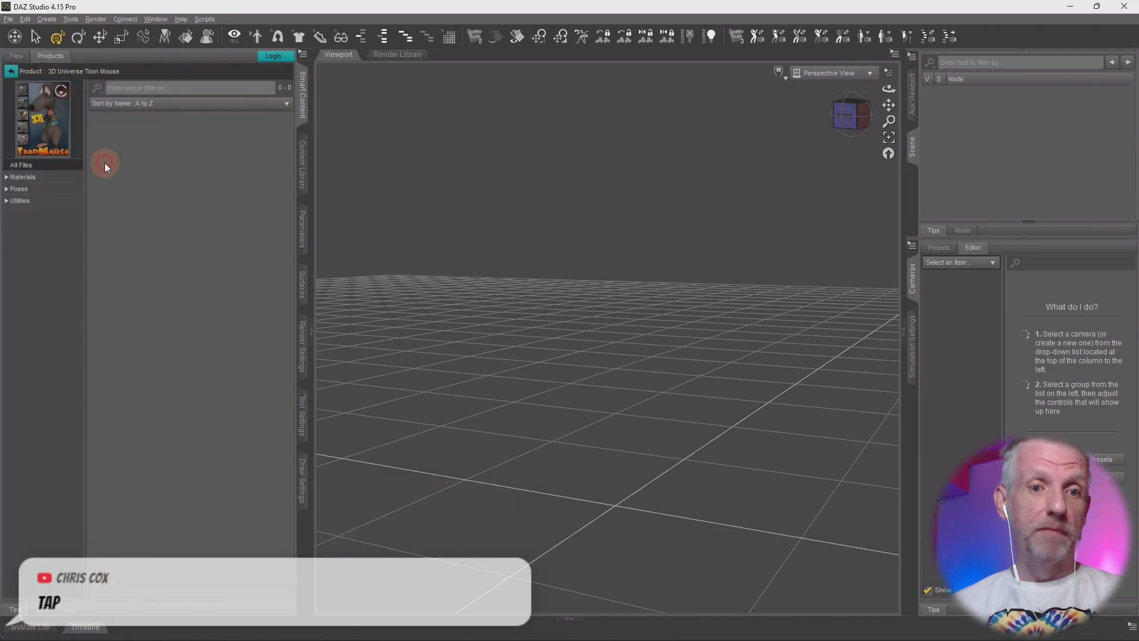
{"action": "left_click", "coordinate": [60, 188]}
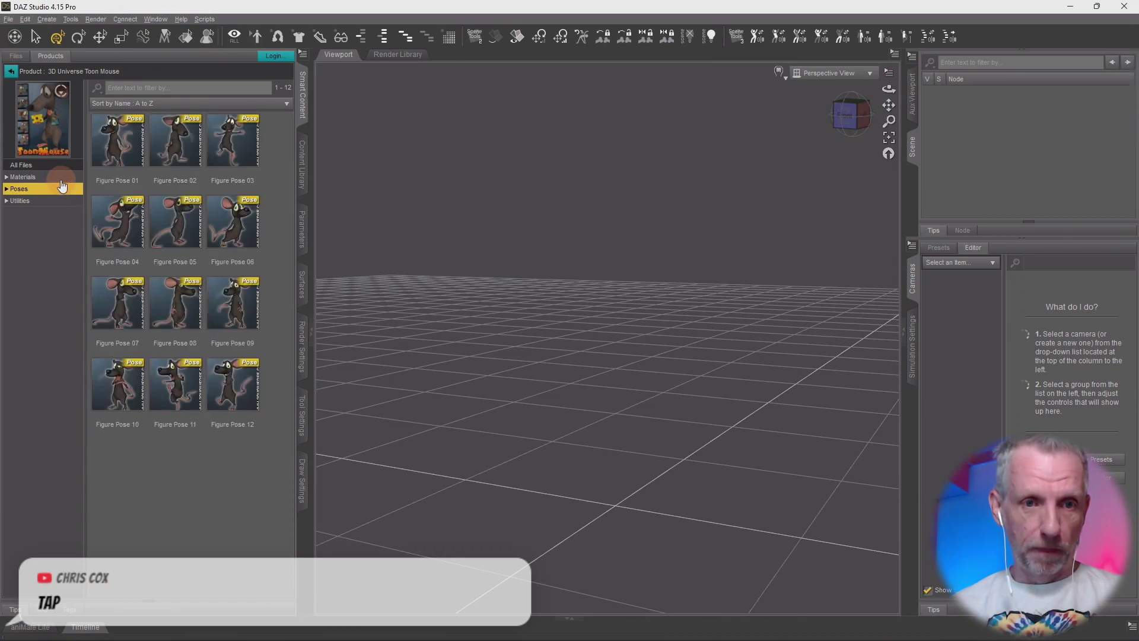
{"action": "left_click", "coordinate": [62, 200]}
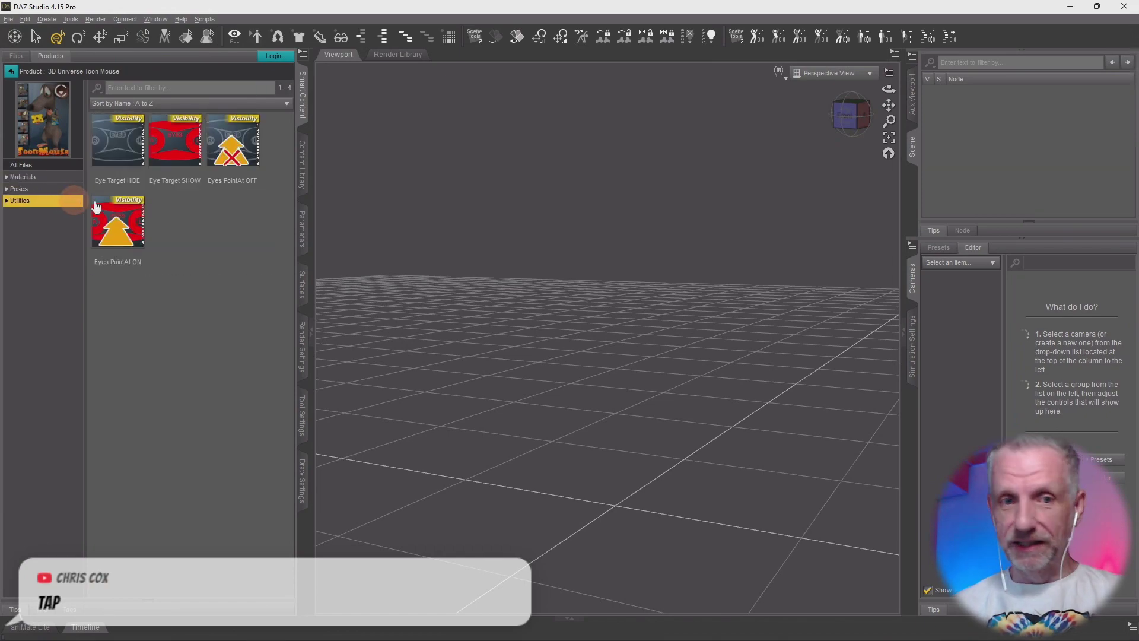
{"action": "left_click", "coordinate": [58, 188]}
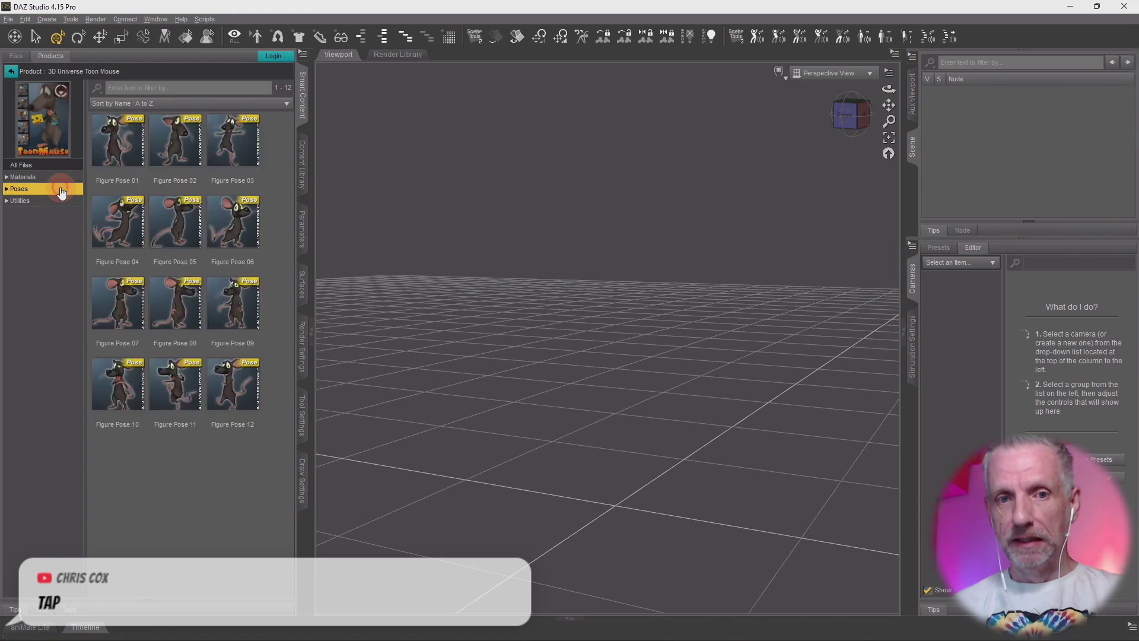
{"action": "left_click", "coordinate": [304, 166]}
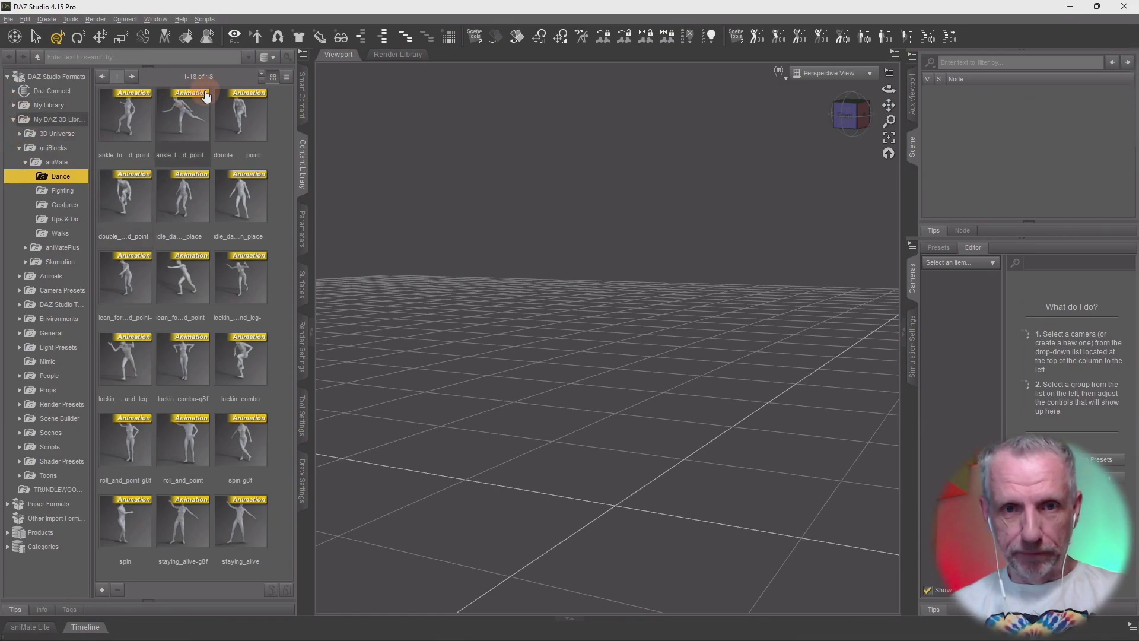
{"action": "left_click", "coordinate": [302, 96]}
{"action": "left_click", "coordinate": [62, 116]}
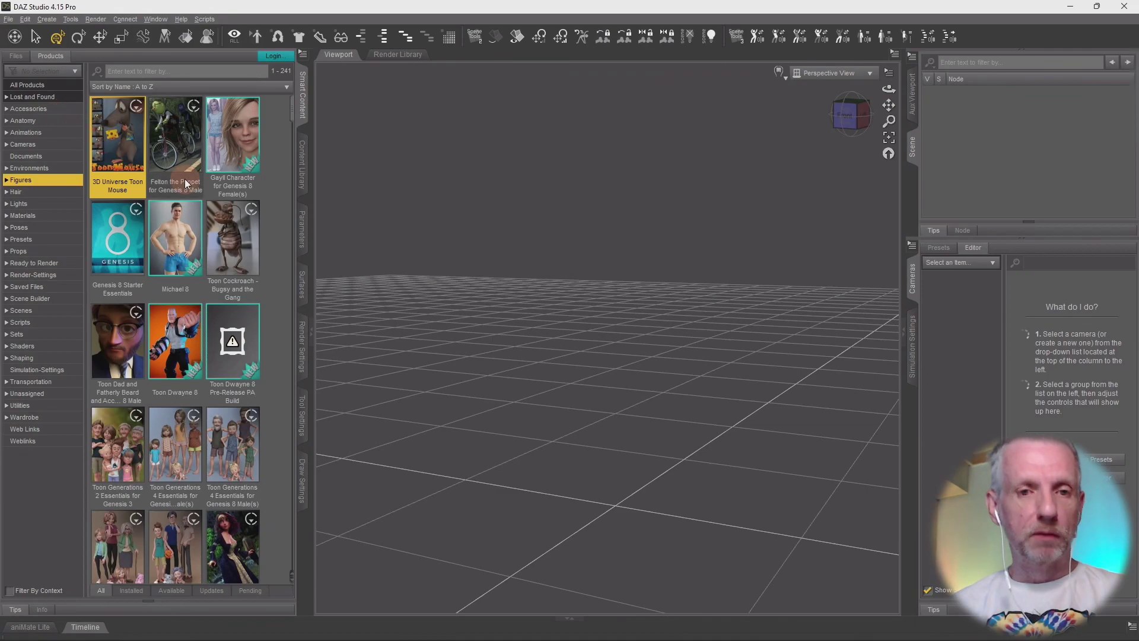
Step: Load the Roach (Bruiser) figure from the Toon Cockroach - Bugsy and the Gang product
{"action": "left_click", "coordinate": [265, 243]}
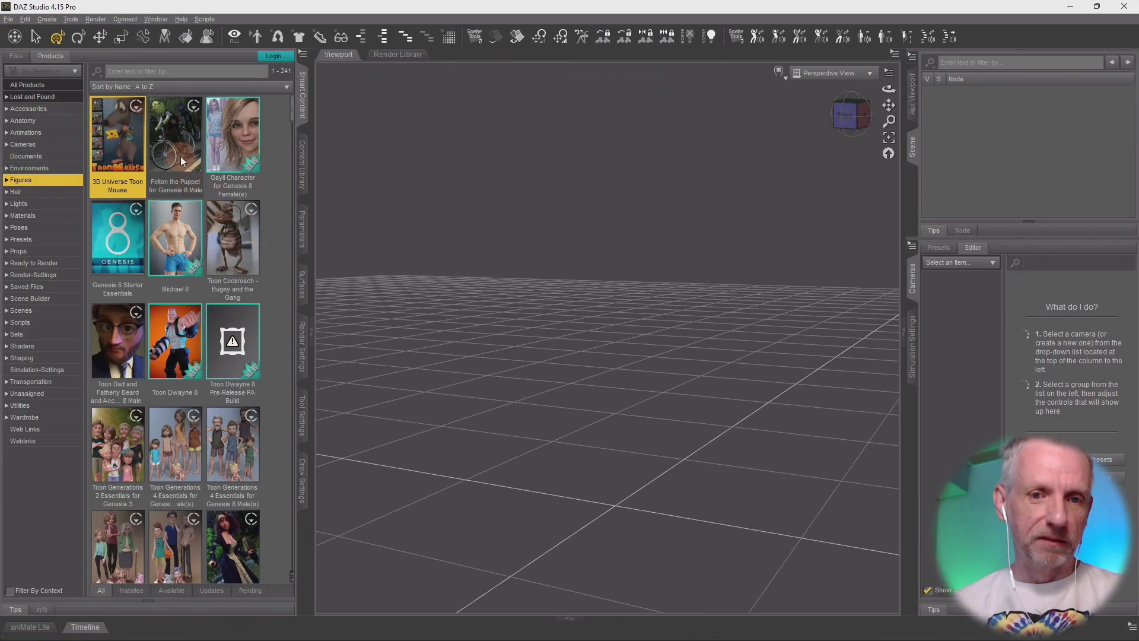
{"action": "double_click", "coordinate": [244, 242]}
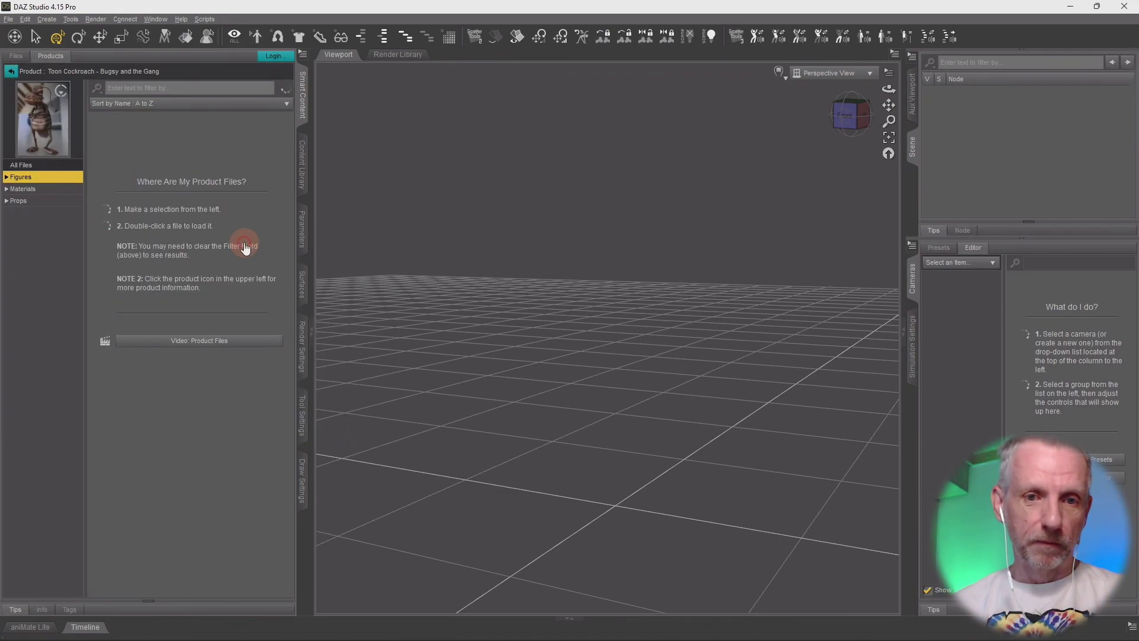
{"action": "left_click", "coordinate": [133, 220]}
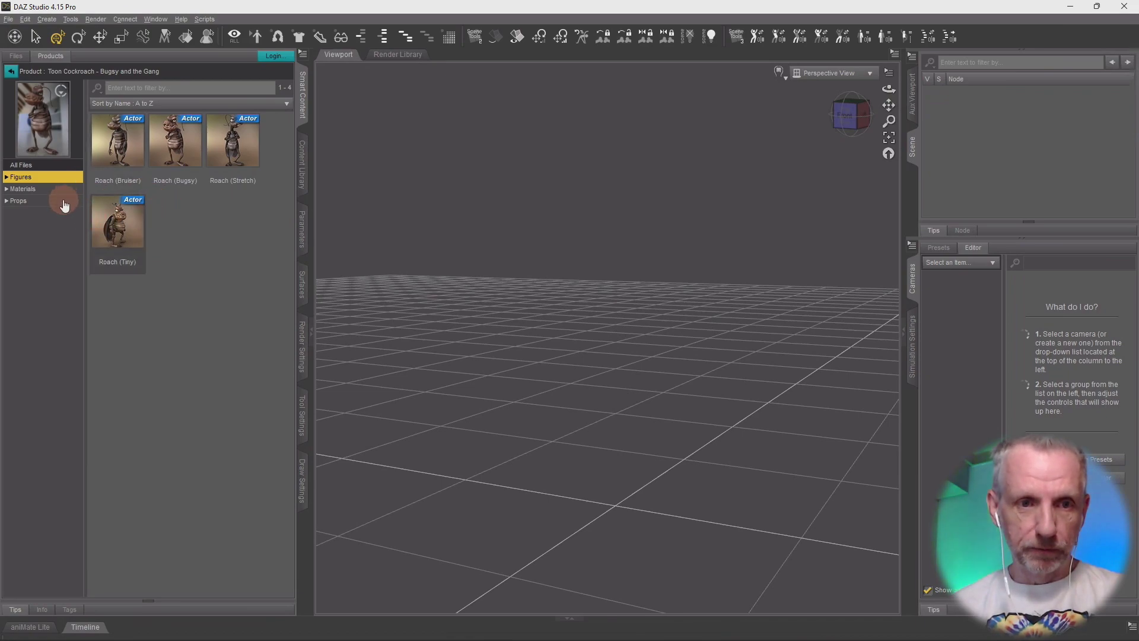
{"action": "double_click", "coordinate": [131, 155]}
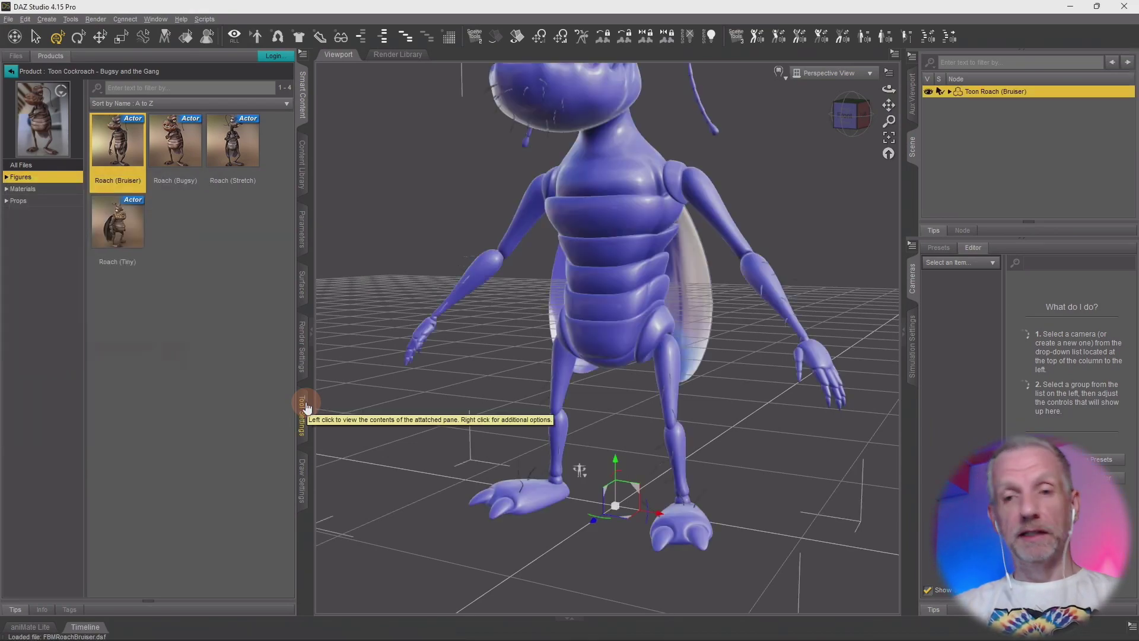
Step: Frame the whole Roach (Bruiser) and bring the camera slightly closer so it fills the viewport
{"action": "left_click", "coordinate": [888, 139]}
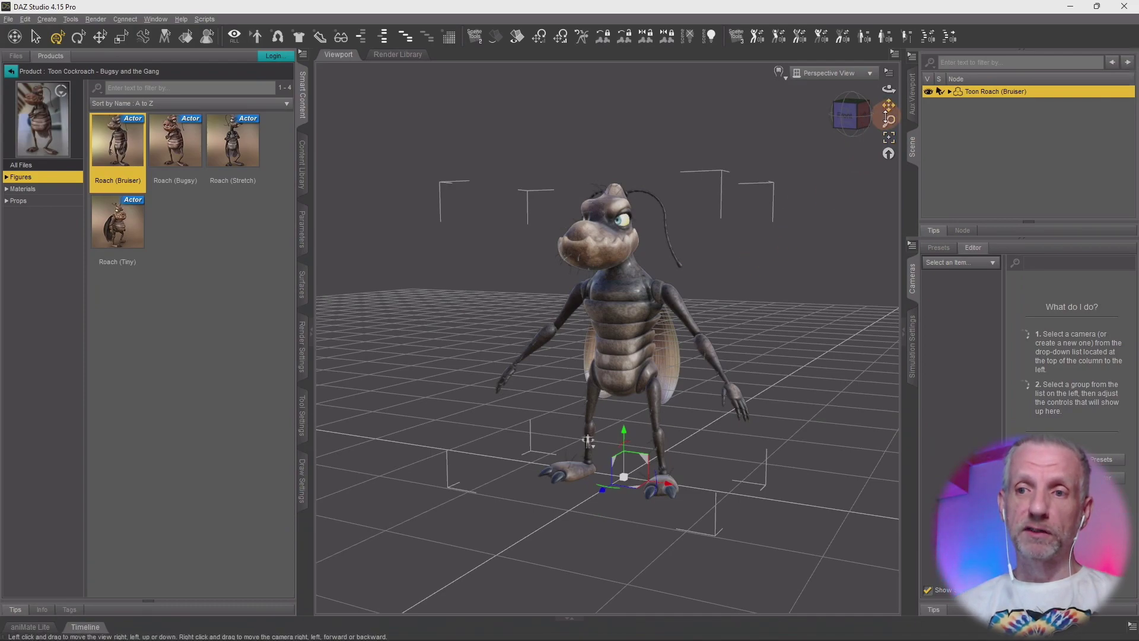
{"action": "left_click_drag", "start_coordinate": [887, 119], "coordinate": [886, 142]}
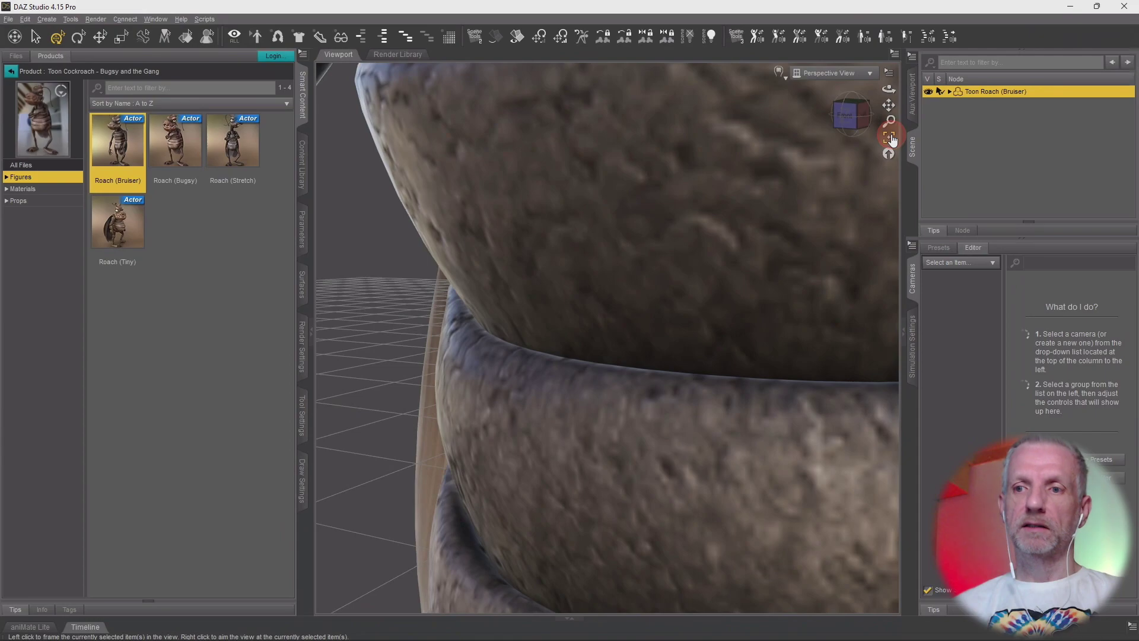
{"action": "left_click", "coordinate": [889, 137]}
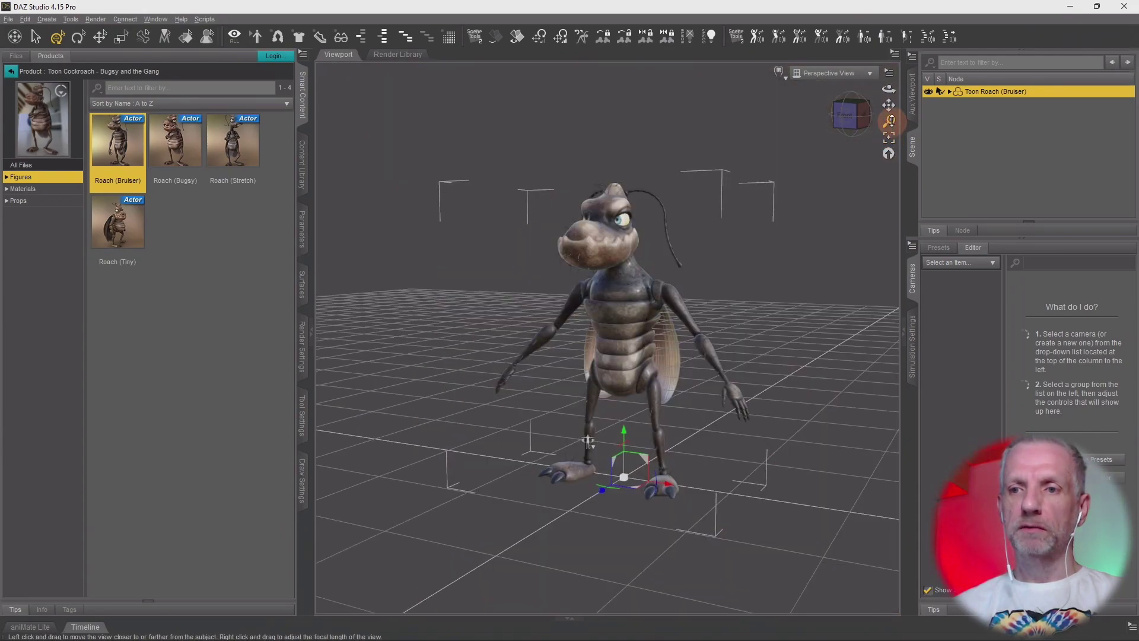
{"action": "left_click_drag", "start_coordinate": [890, 121], "coordinate": [890, 122]}
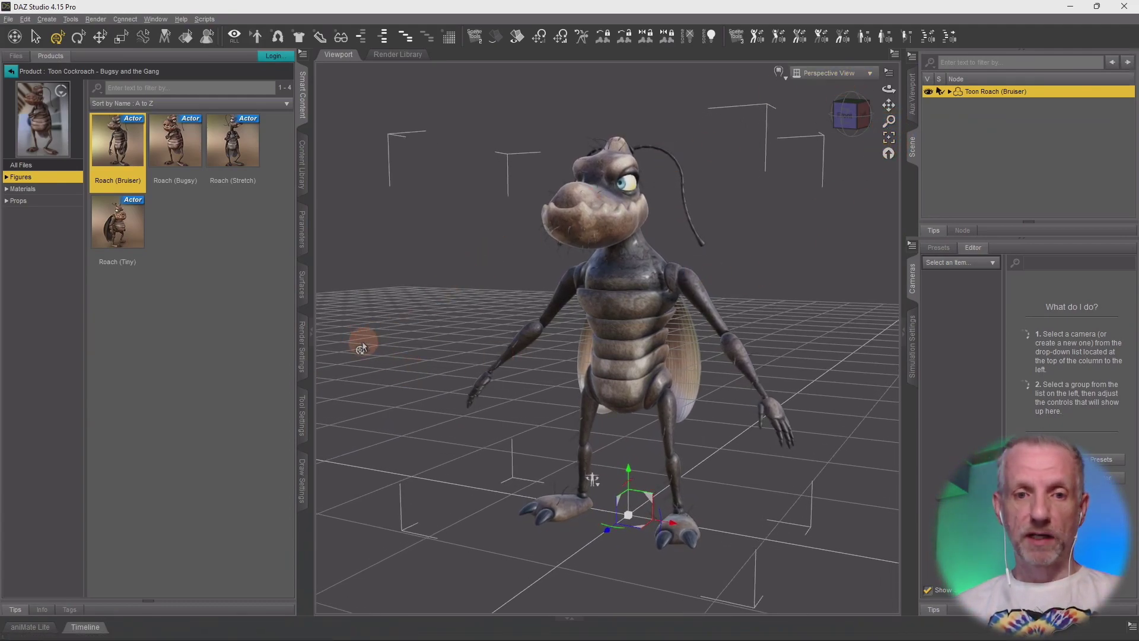
Step: Set the render dimensions to the Square (1:1) preset and show its aspect frame in the viewport
{"action": "left_click", "coordinate": [302, 347]}
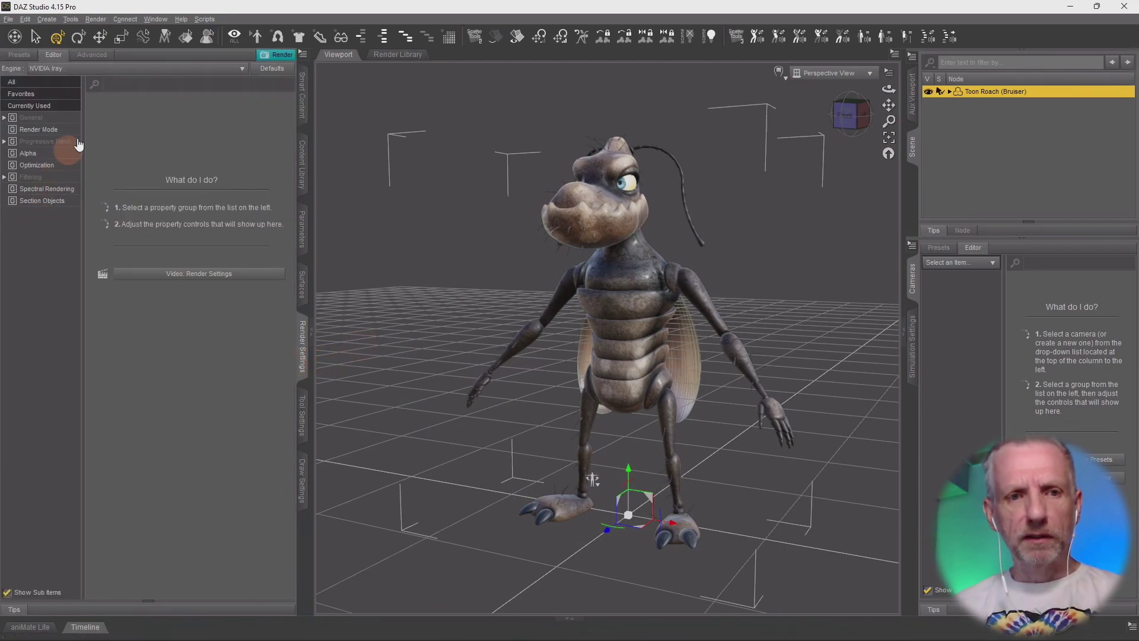
{"action": "left_click", "coordinate": [56, 118]}
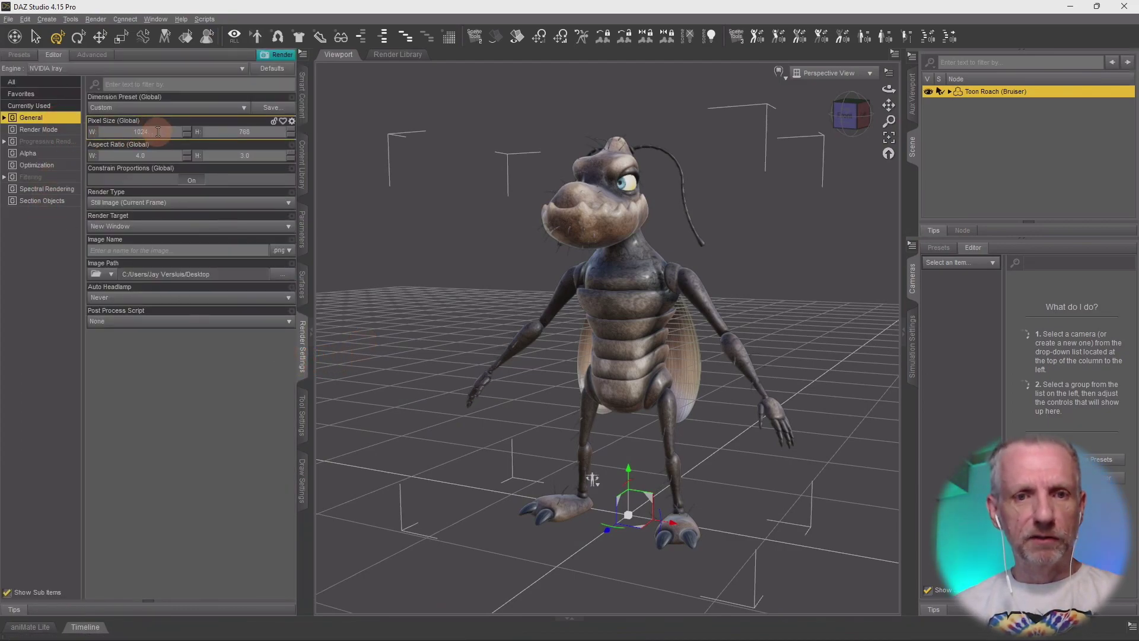
{"action": "left_click", "coordinate": [221, 107]}
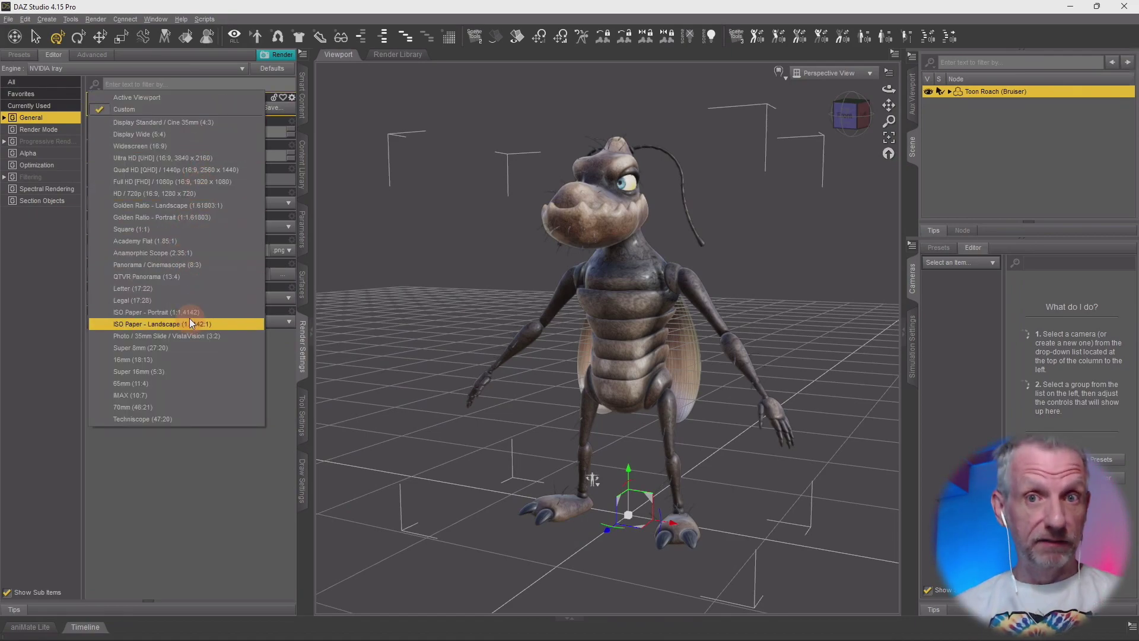
{"action": "left_click", "coordinate": [201, 227]}
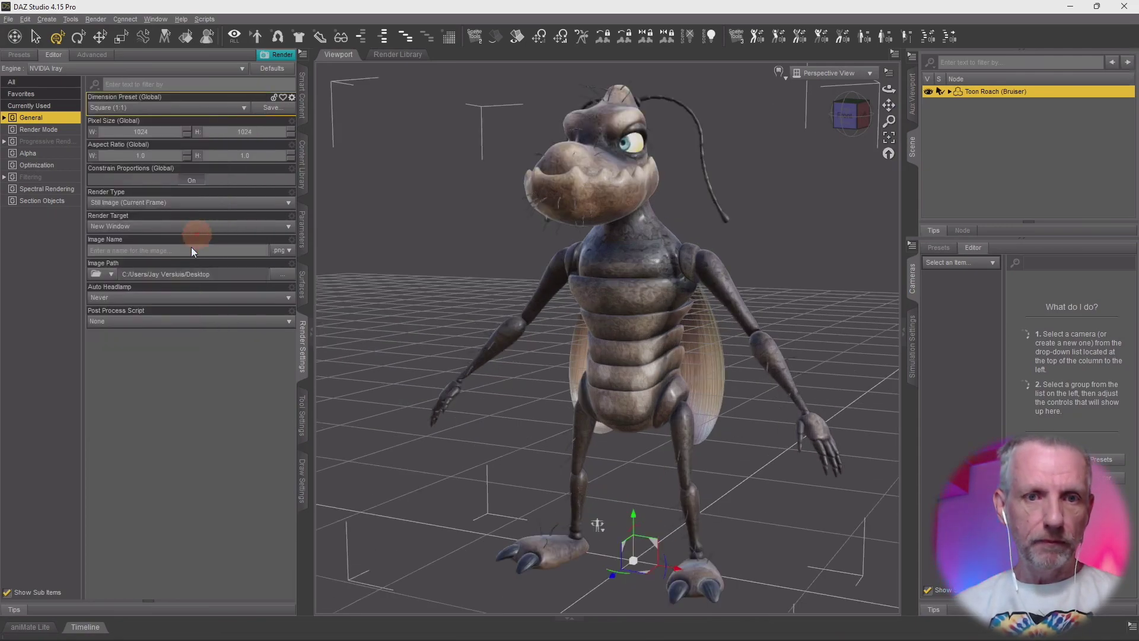
{"action": "left_click", "coordinate": [888, 72]}
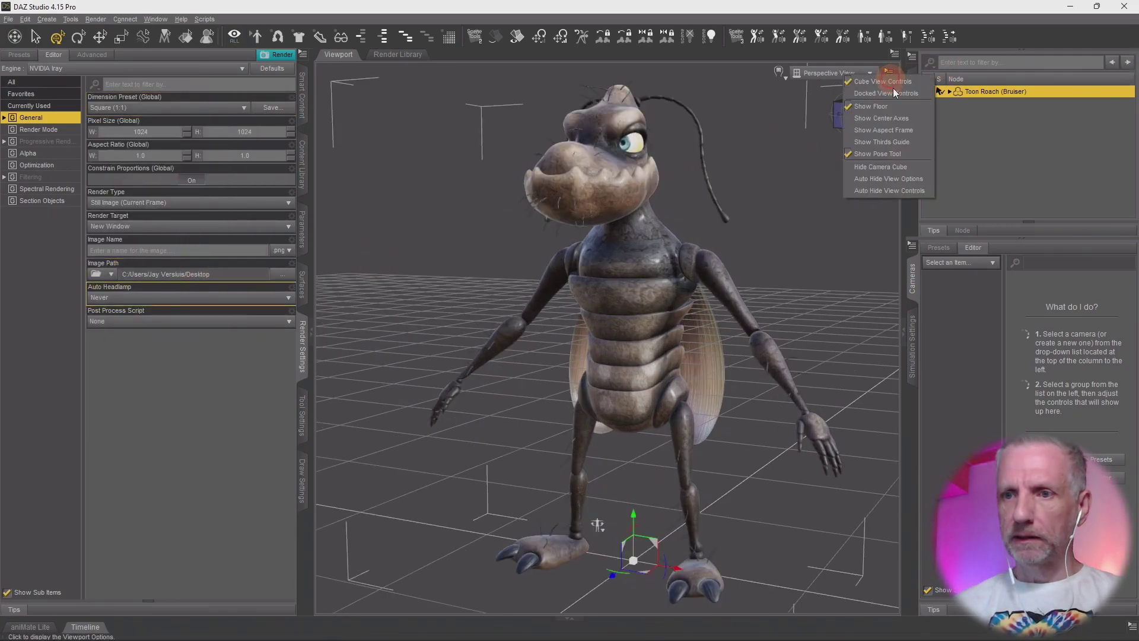
{"action": "left_click", "coordinate": [894, 131]}
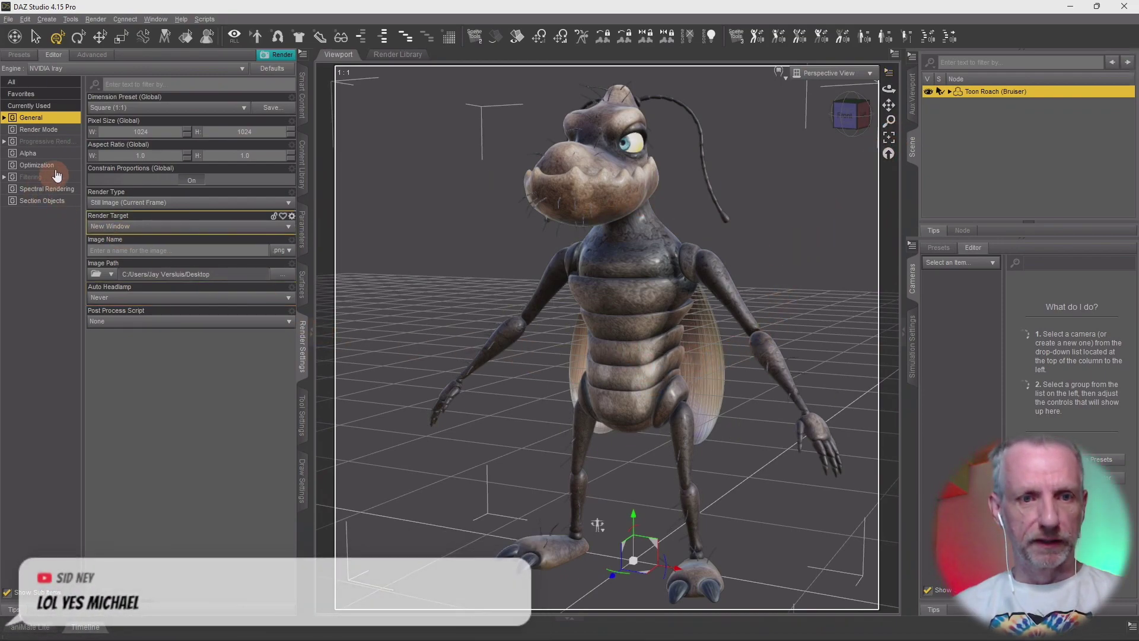
Step: Disable the rendering quality limit, set Max Samples to 200, and start the Iray render
{"action": "left_click", "coordinate": [45, 142]}
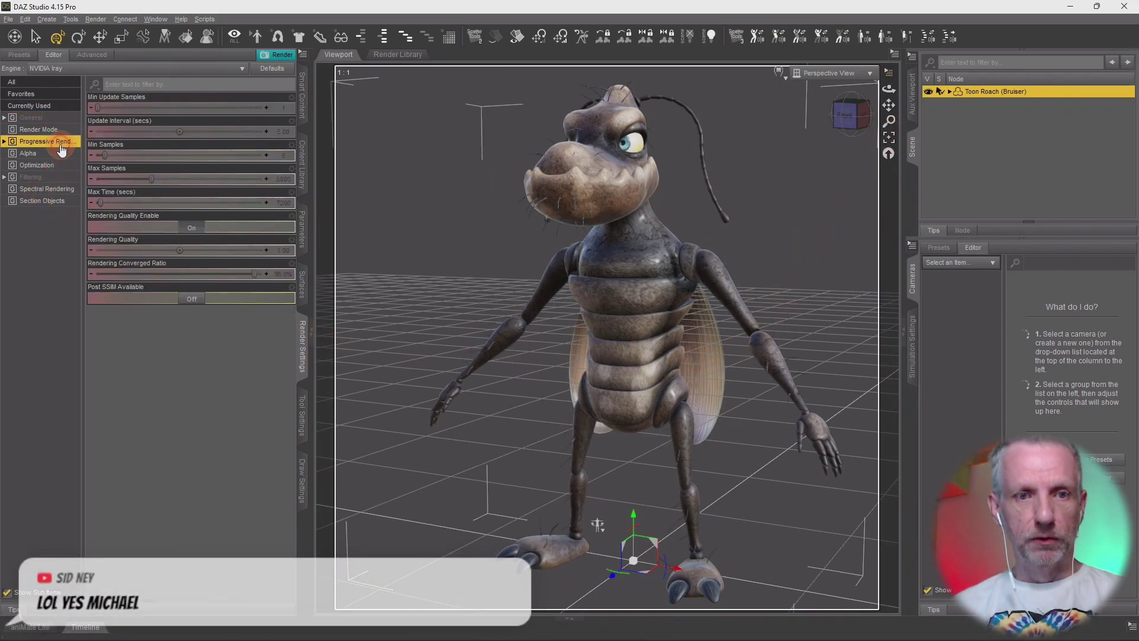
{"action": "left_click", "coordinate": [193, 231]}
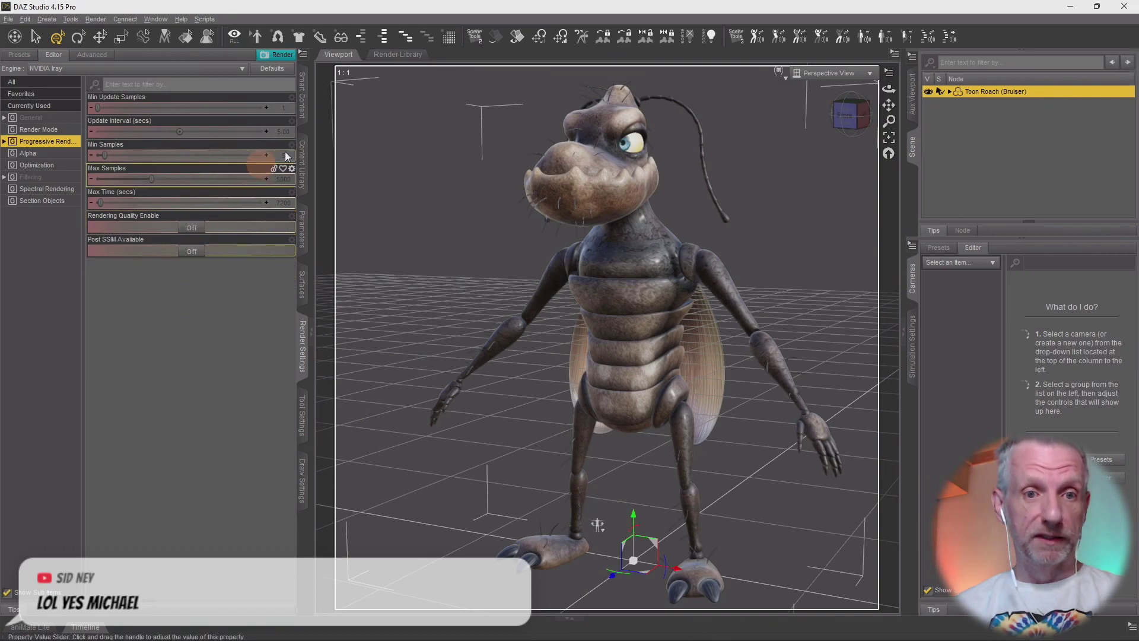
{"action": "left_click", "coordinate": [282, 178]}
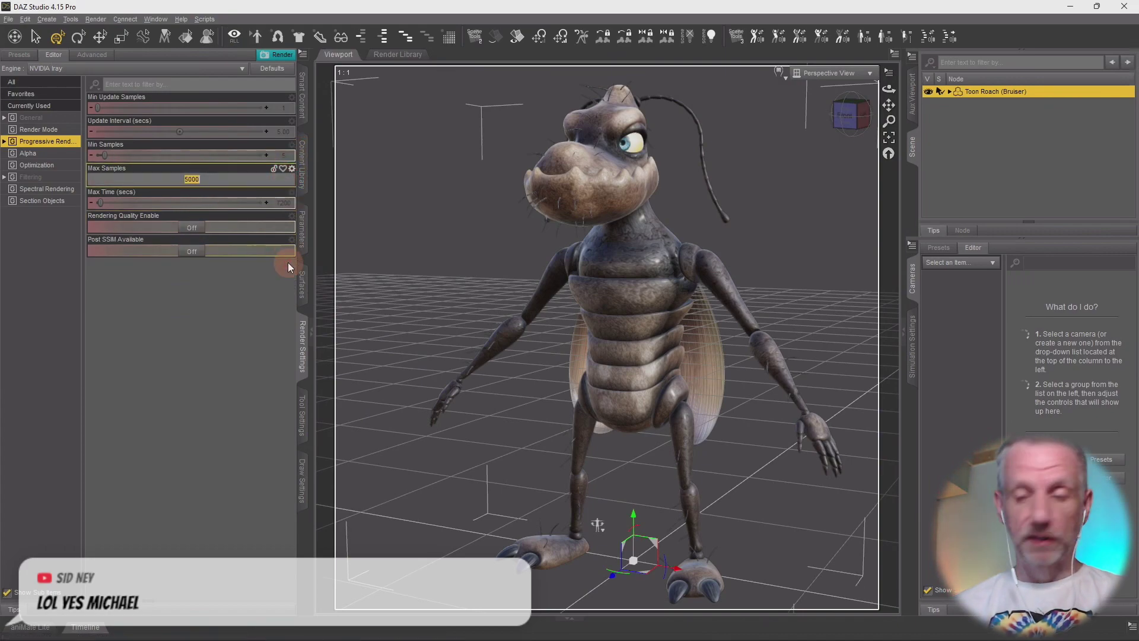
{"action": "type", "text": "200"}
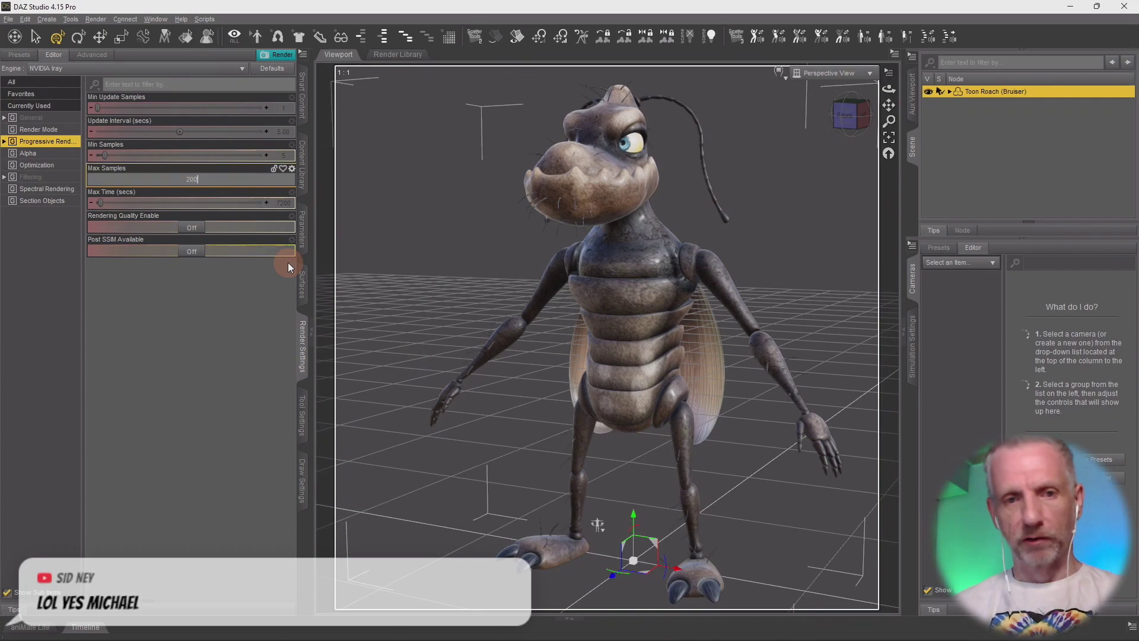
{"action": "key", "text": "Return"}
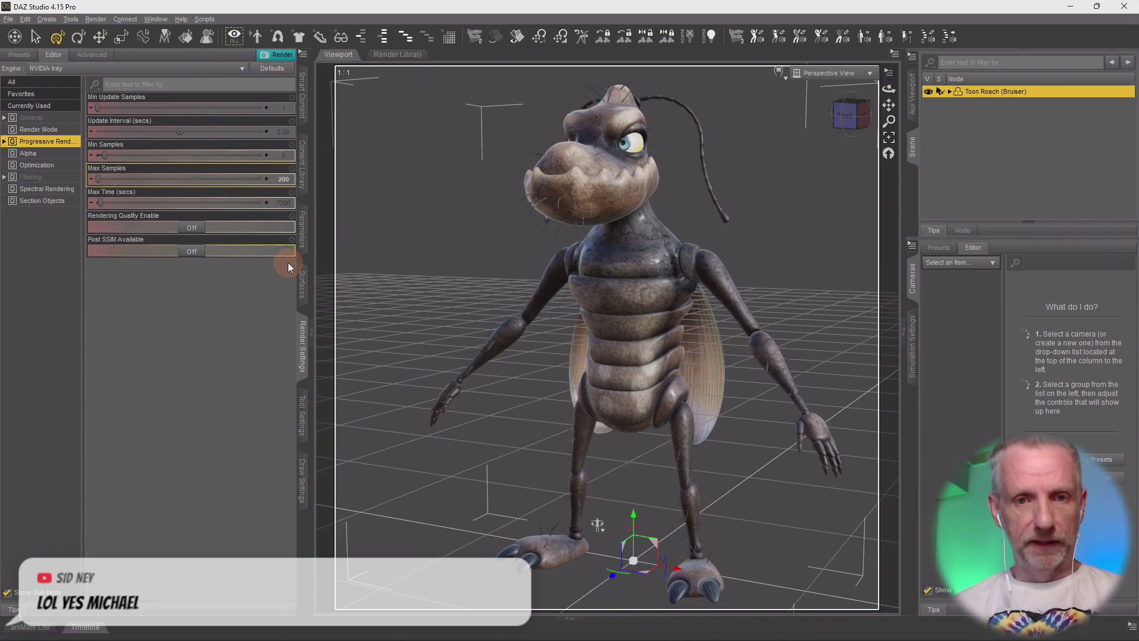
{"action": "left_click", "coordinate": [54, 176]}
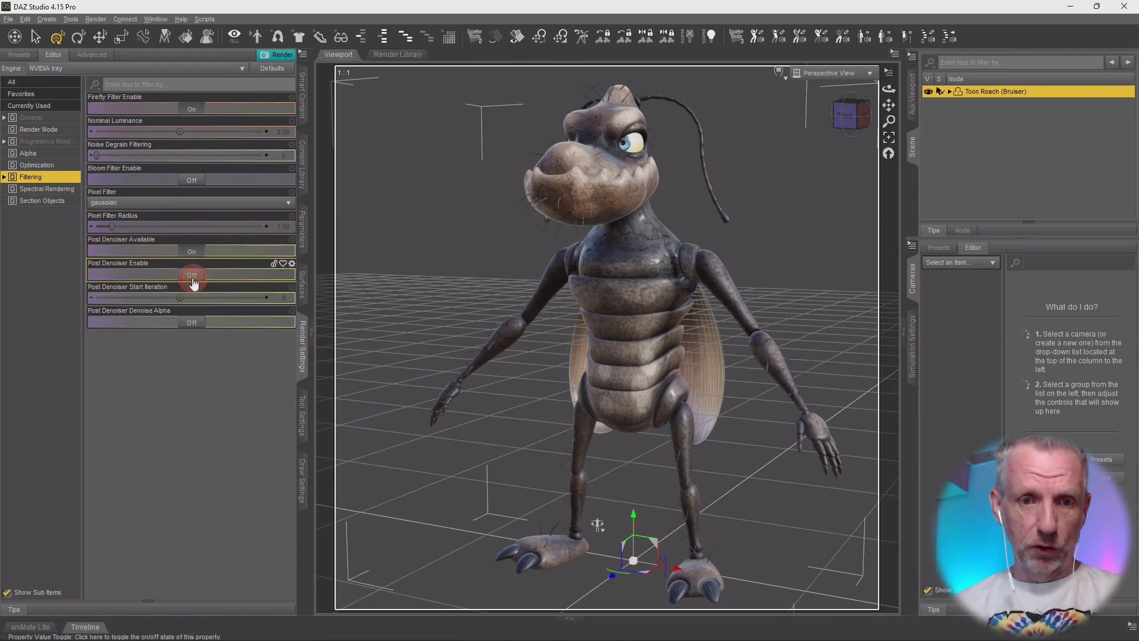
{"action": "left_click", "coordinate": [283, 54]}
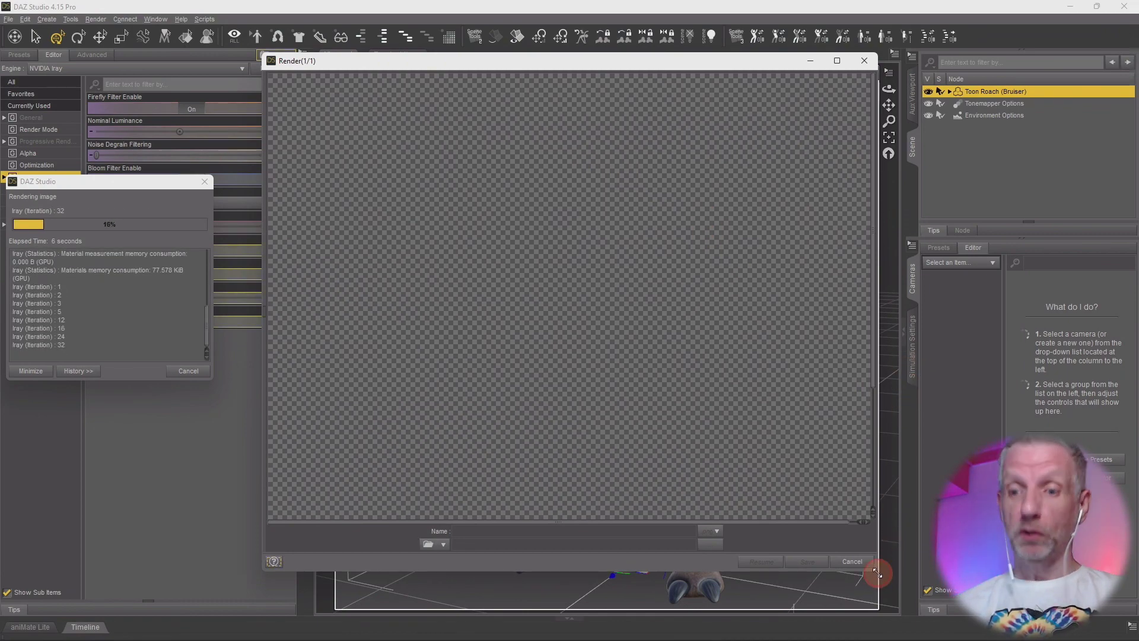
Step: Move and enlarge the Render window to inspect the whole roach render
{"action": "left_click_drag", "start_coordinate": [876, 573], "coordinate": [941, 609]}
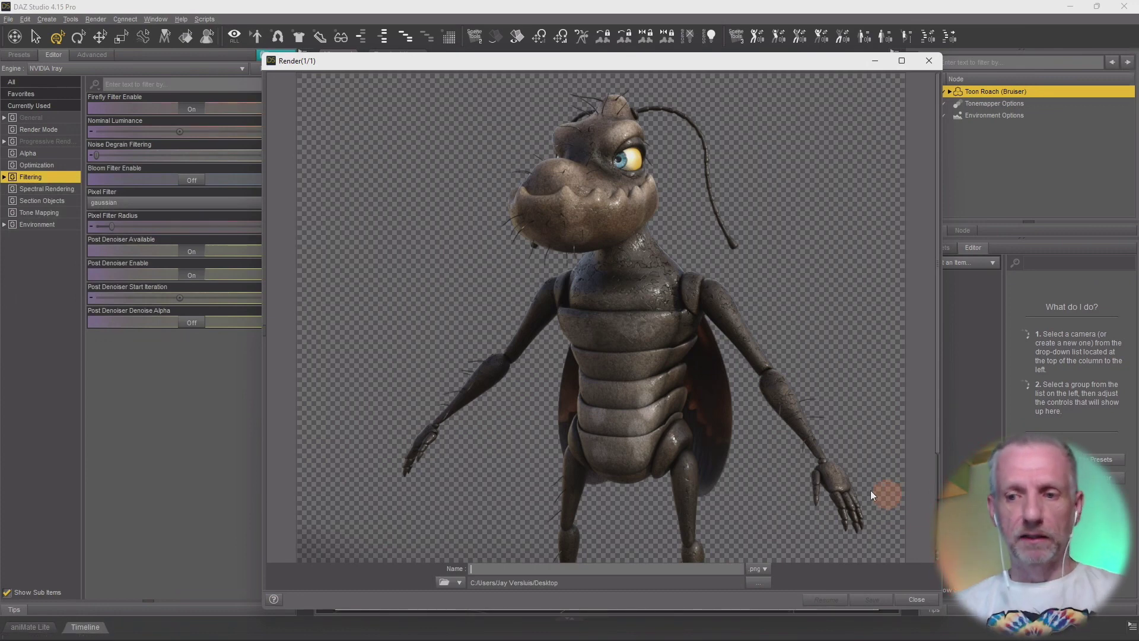
{"action": "scroll", "coordinate": [808, 469], "scroll_direction": "down", "scroll_amount": 3}
{"action": "scroll", "coordinate": [808, 468], "scroll_direction": "up", "scroll_amount": 3}
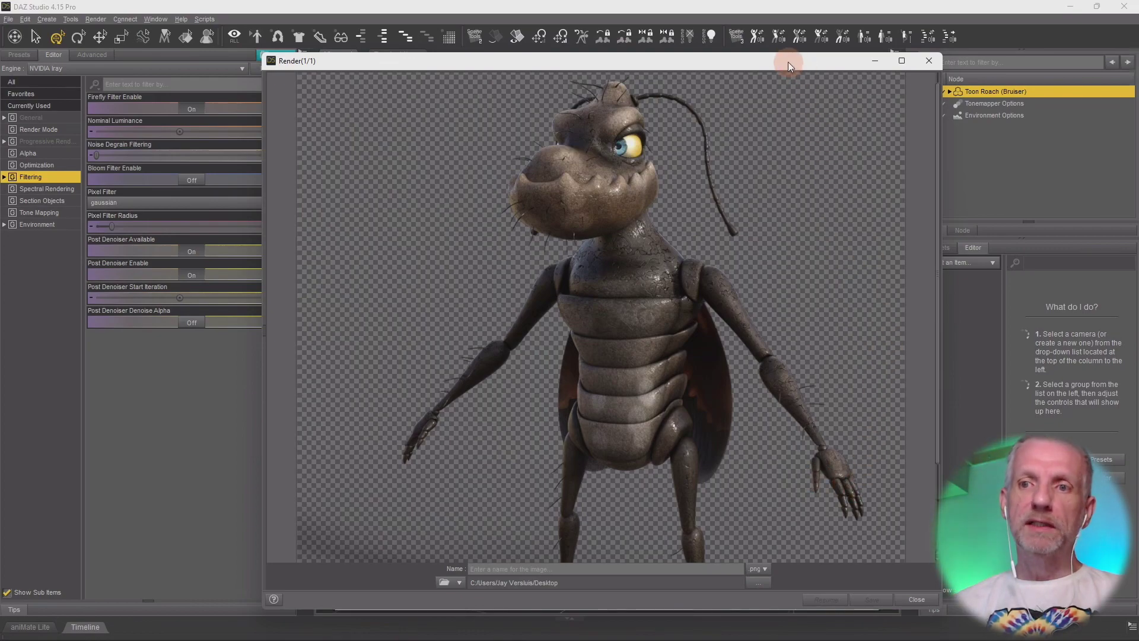
{"action": "left_click_drag", "start_coordinate": [787, 62], "coordinate": [716, 10]}
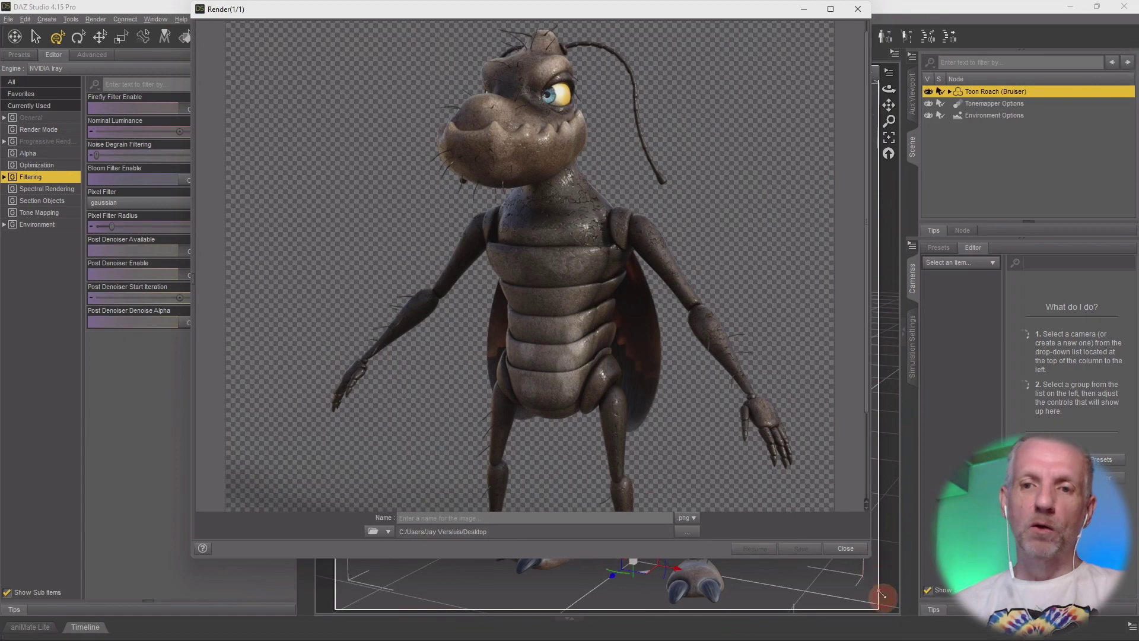
{"action": "left_click_drag", "start_coordinate": [882, 593], "coordinate": [898, 614]}
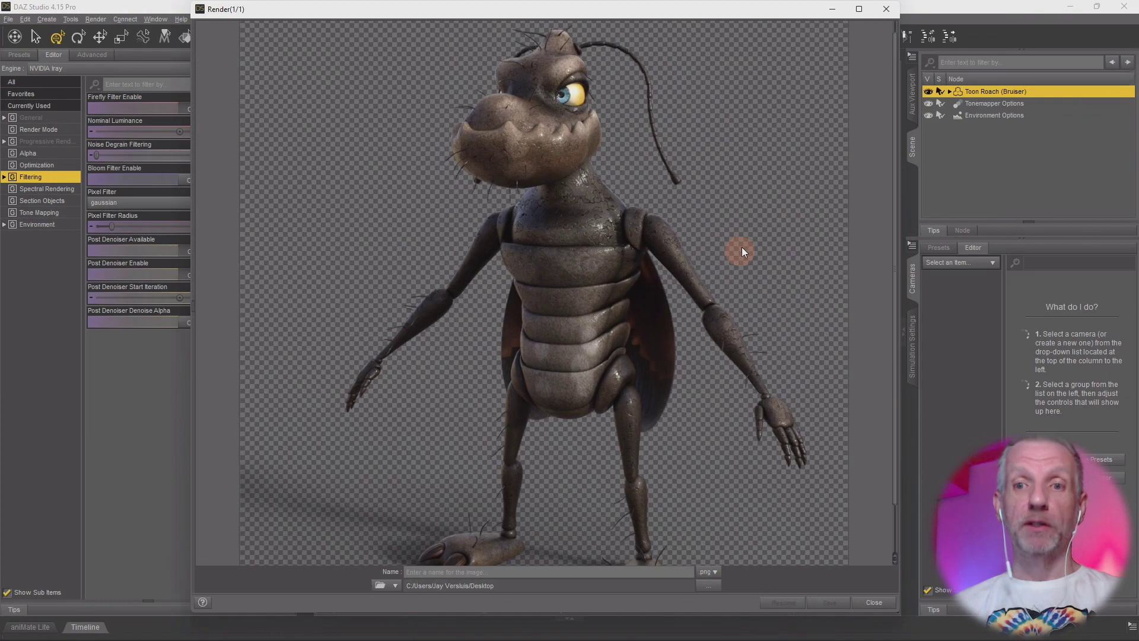
Step: Close the render and quit DAZ Studio without saving the scene
{"action": "left_click", "coordinate": [879, 13]}
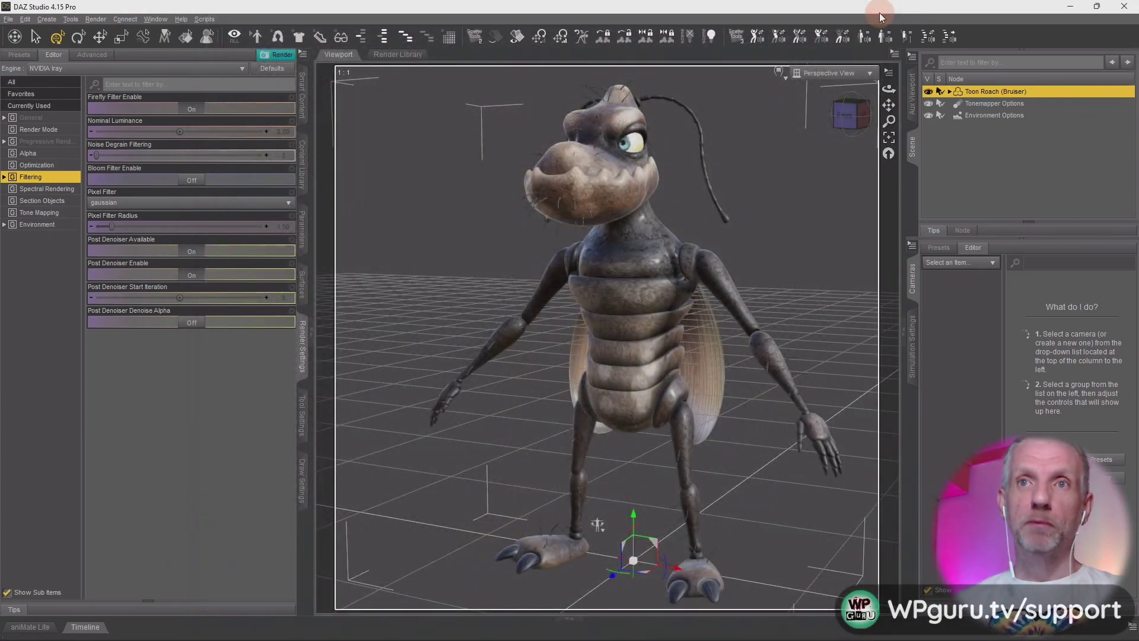
{"action": "left_click", "coordinate": [1122, 8]}
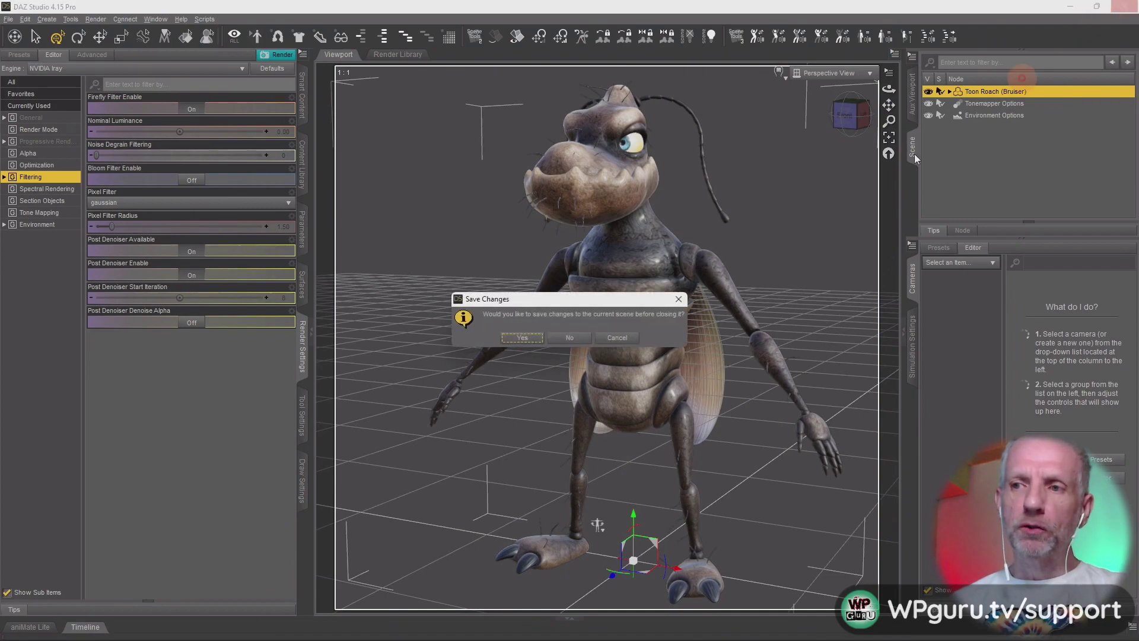
{"action": "left_click", "coordinate": [570, 338]}
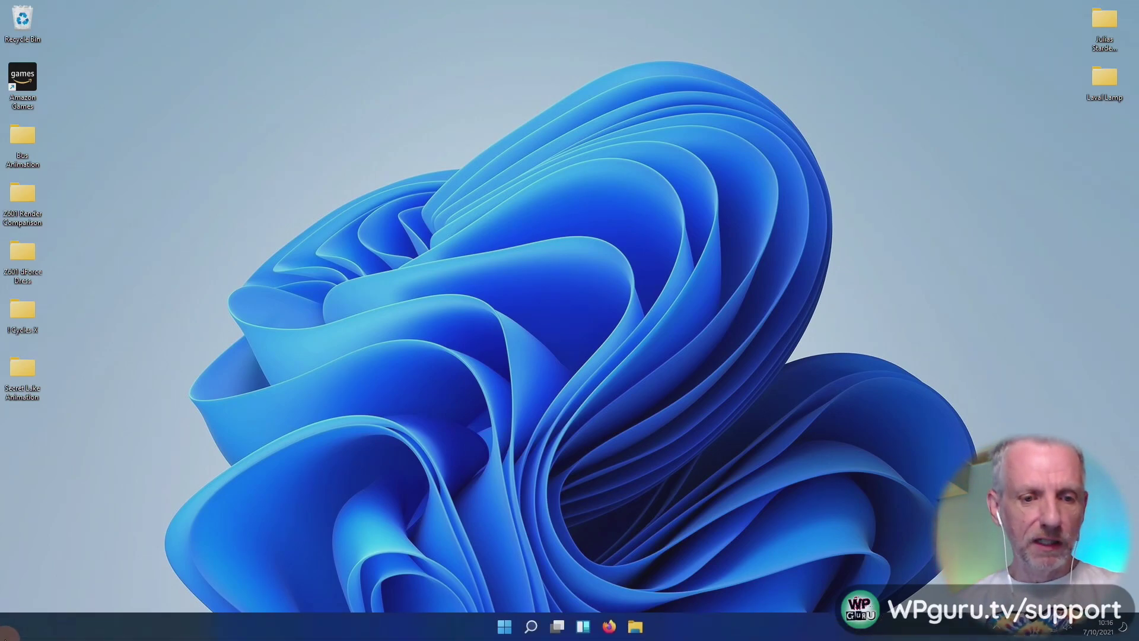
{"action": "left_click", "coordinate": [505, 629]}
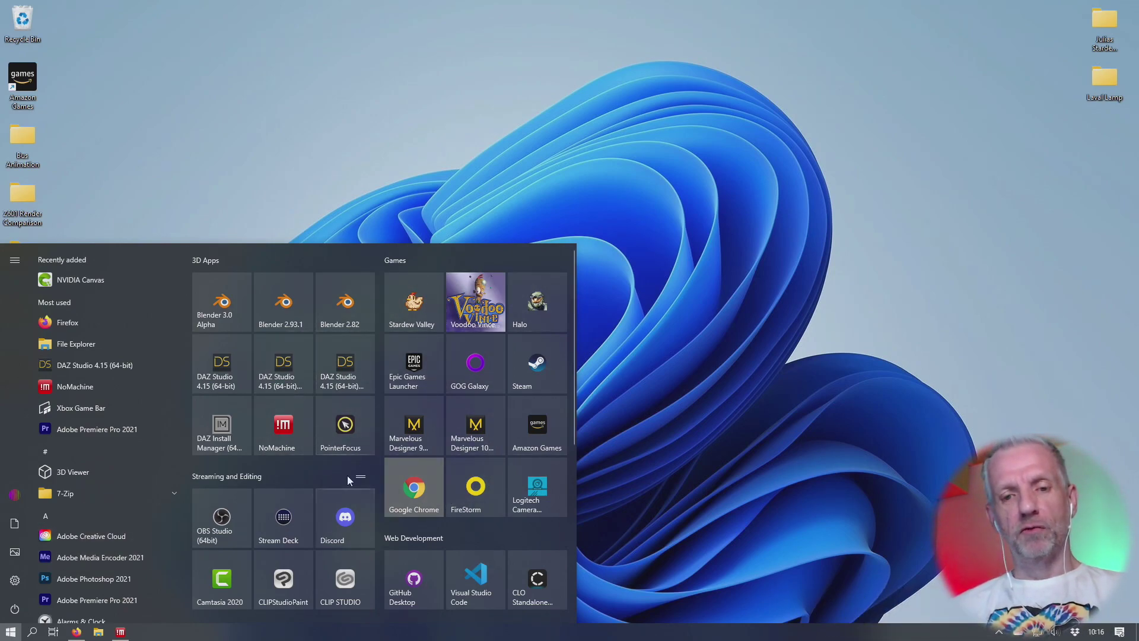
{"action": "scroll", "coordinate": [347, 478], "scroll_direction": "down", "scroll_amount": 3}
{"action": "scroll", "coordinate": [347, 475], "scroll_direction": "up", "scroll_amount": 3}
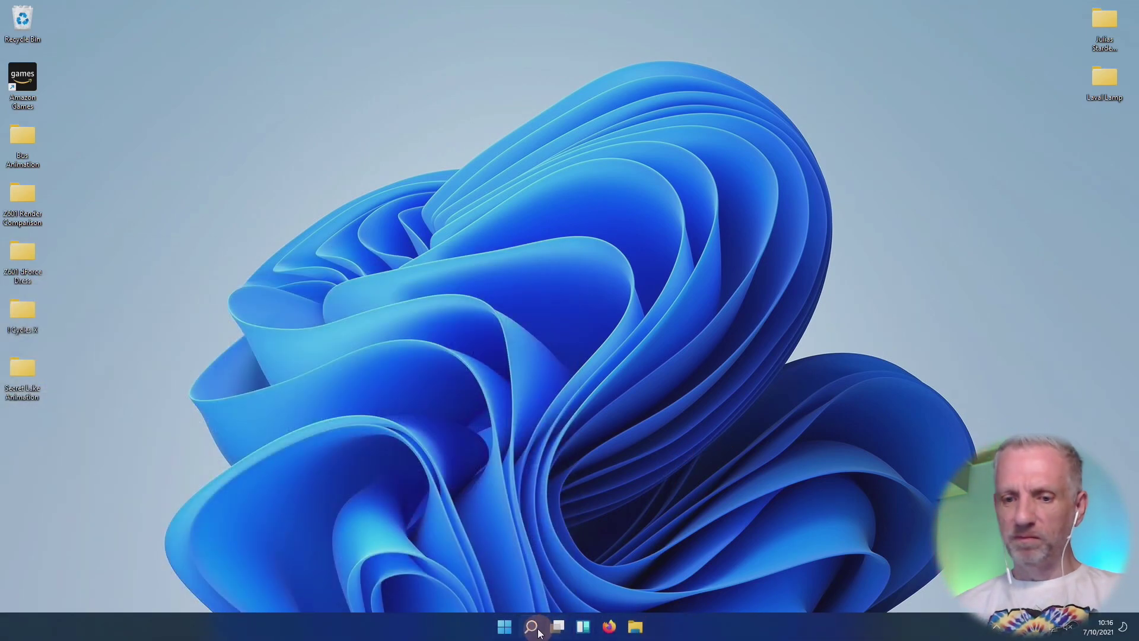
{"action": "left_click", "coordinate": [505, 630]}
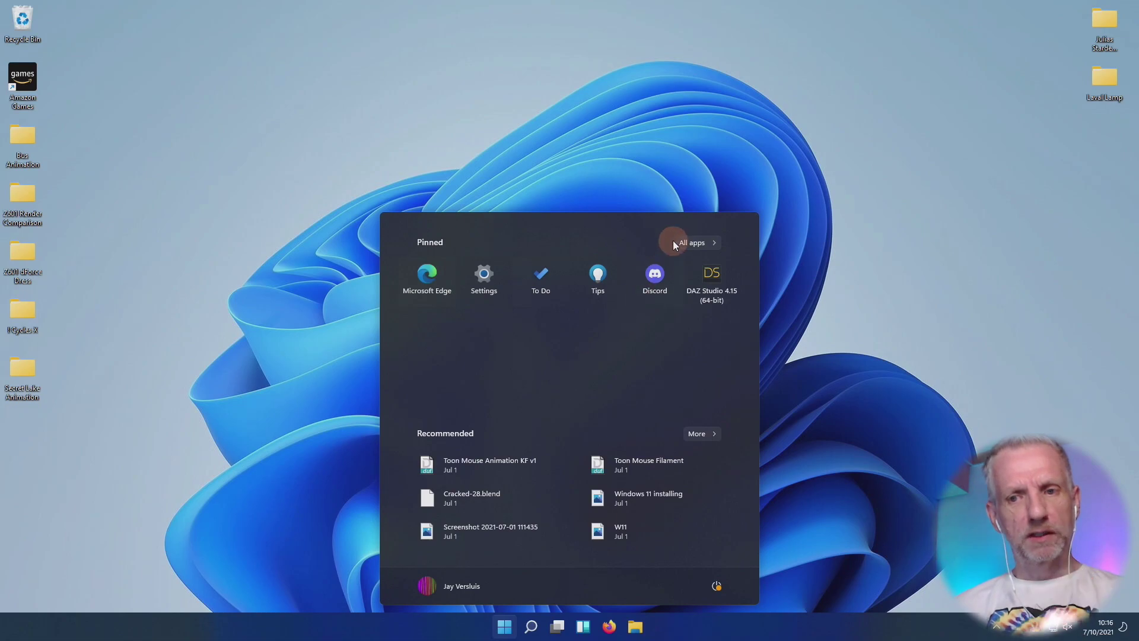
{"action": "left_click", "coordinate": [701, 243]}
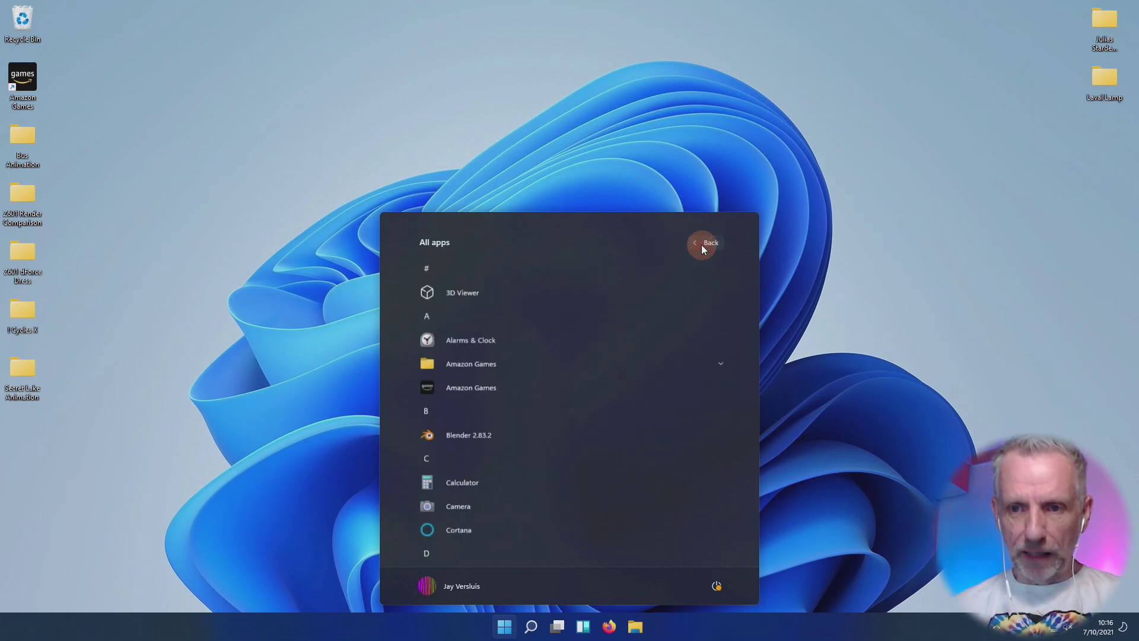
{"action": "scroll", "coordinate": [539, 380], "scroll_direction": "down", "scroll_amount": 3}
{"action": "scroll", "coordinate": [540, 383], "scroll_direction": "down", "scroll_amount": 4}
{"action": "scroll", "coordinate": [540, 383], "scroll_direction": "up", "scroll_amount": 4}
{"action": "scroll", "coordinate": [540, 380], "scroll_direction": "up", "scroll_amount": 5}
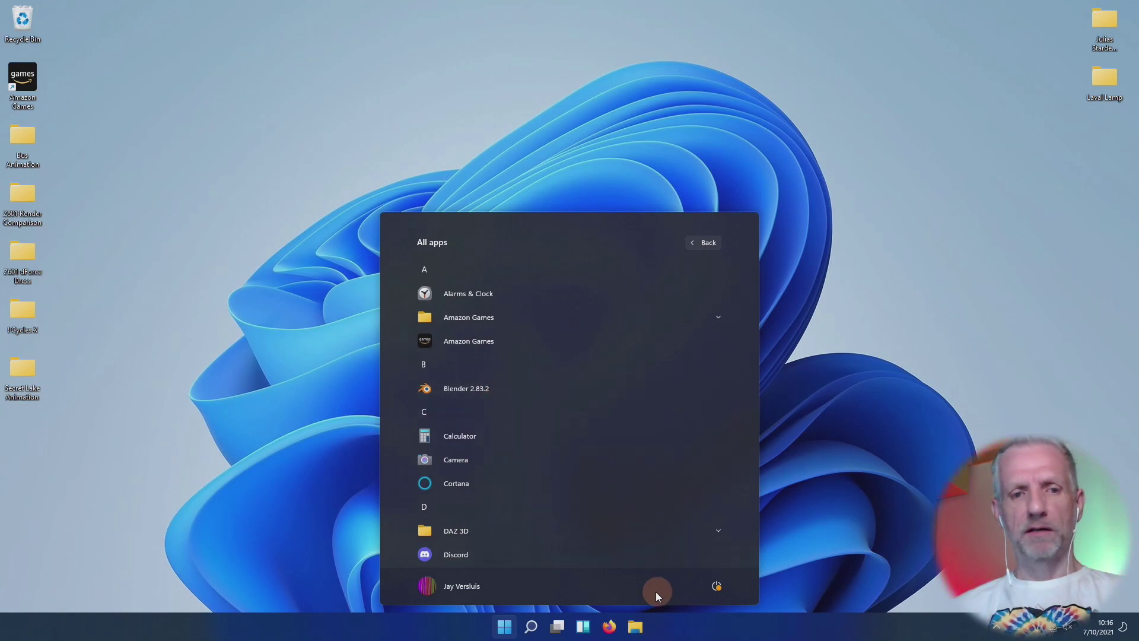
Step: Open the C:\Blender\Blender 2.92 folder in File Explorer
{"action": "left_click", "coordinate": [636, 628]}
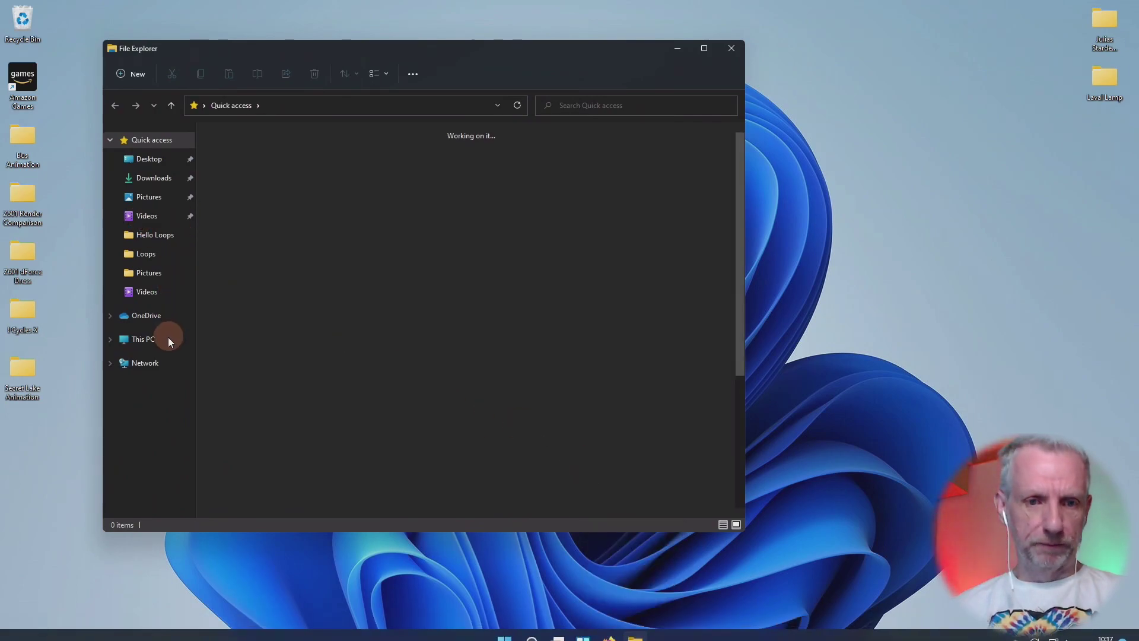
{"action": "left_click", "coordinate": [154, 339]}
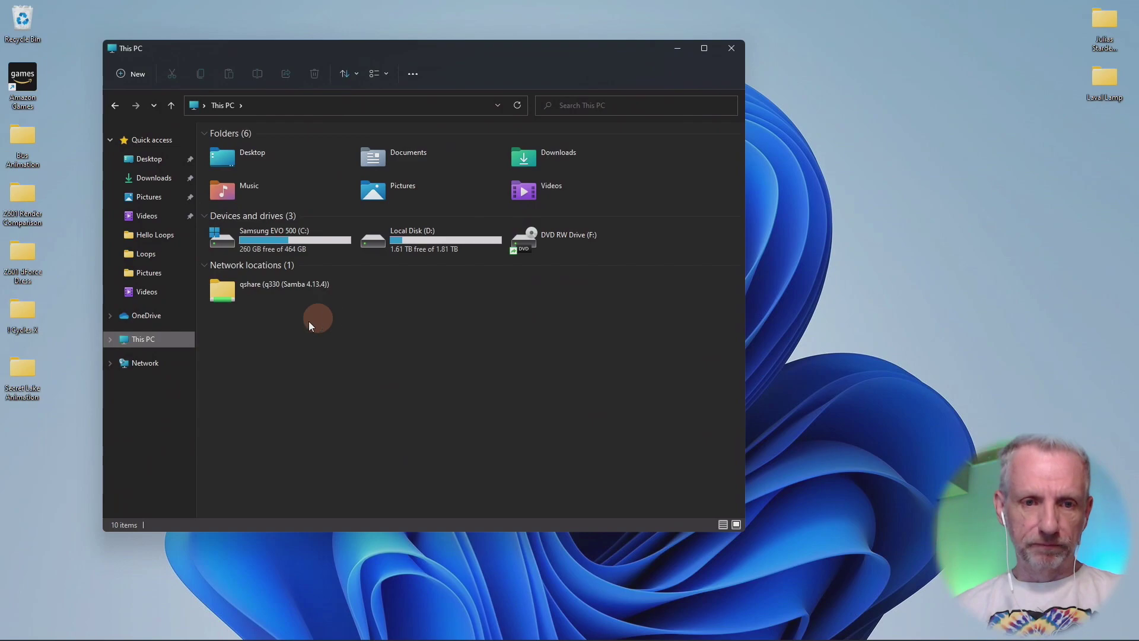
{"action": "left_click", "coordinate": [169, 340]}
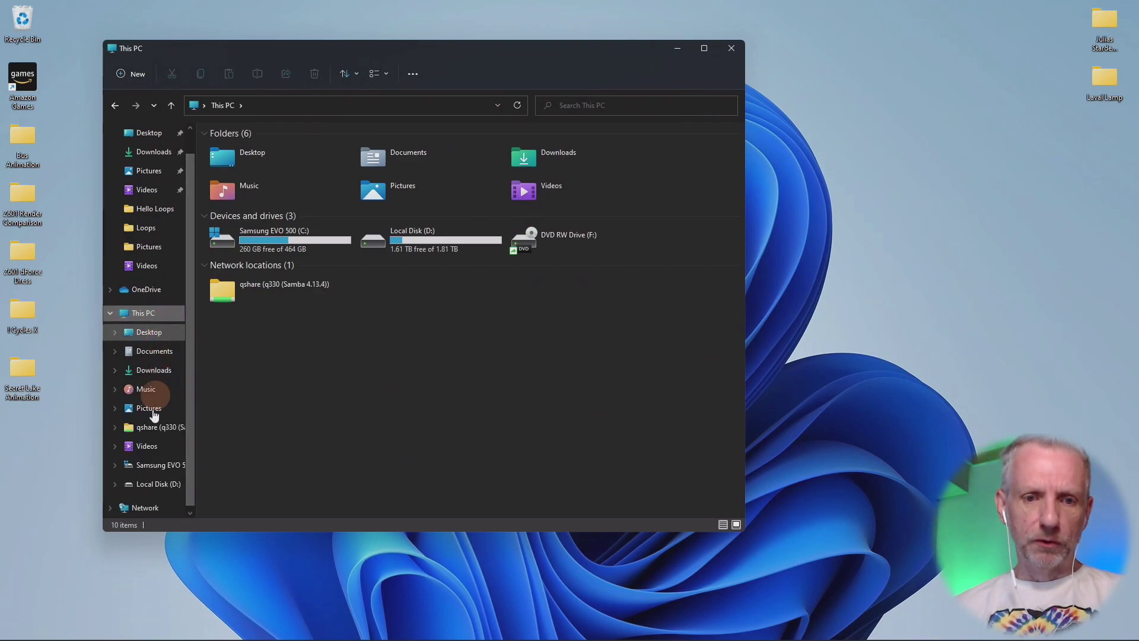
{"action": "left_click", "coordinate": [142, 464]}
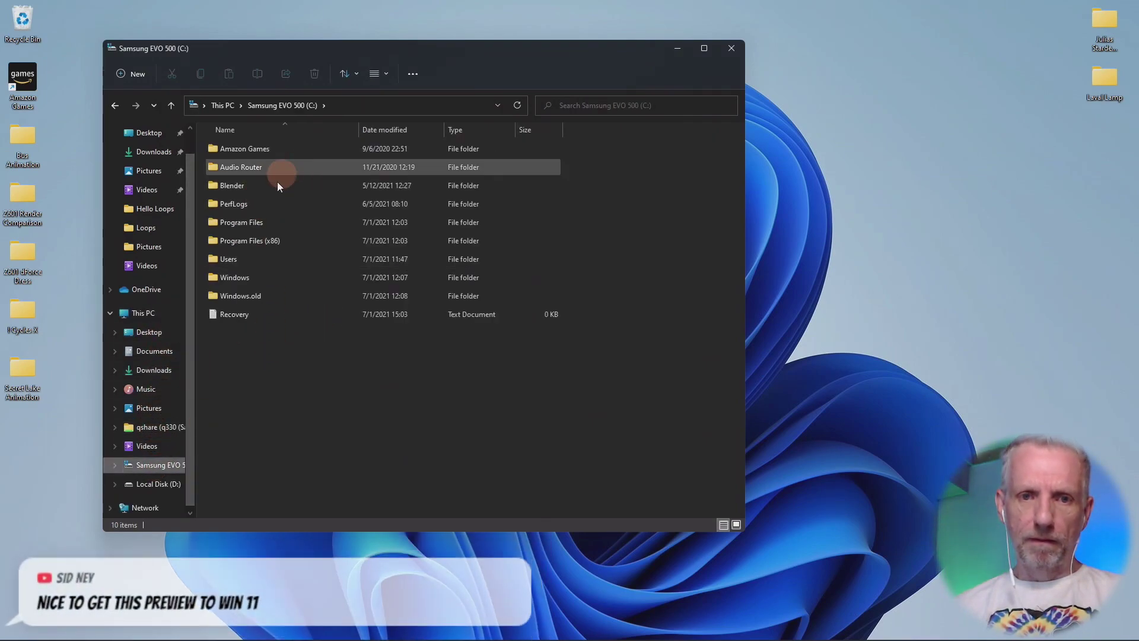
{"action": "double_click", "coordinate": [258, 186]}
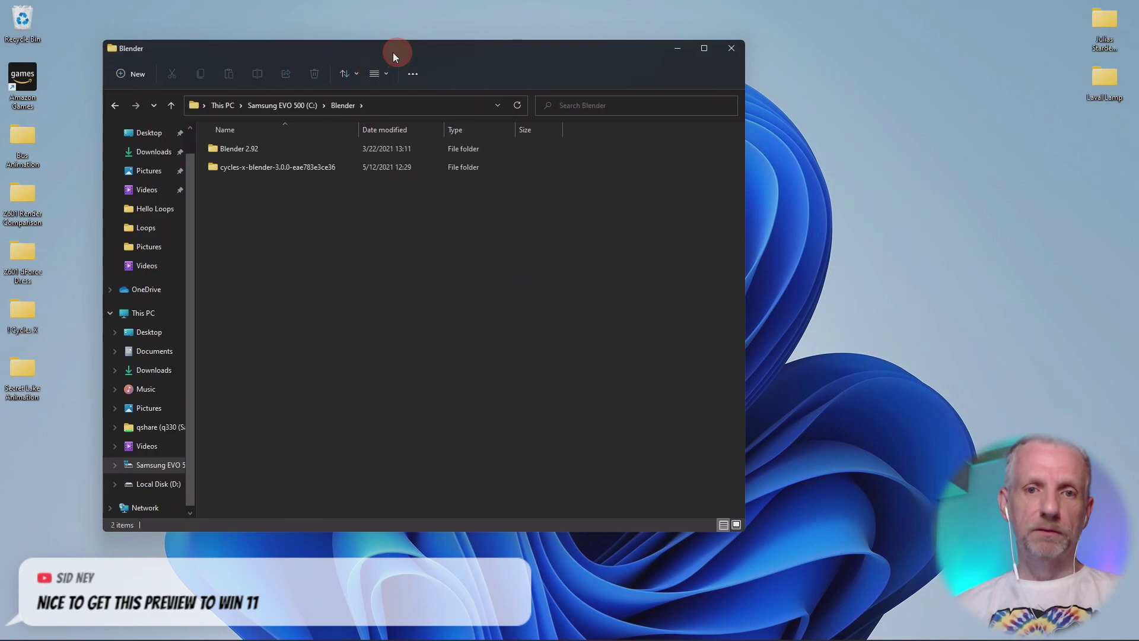
{"action": "left_click_drag", "start_coordinate": [394, 55], "coordinate": [336, 43]}
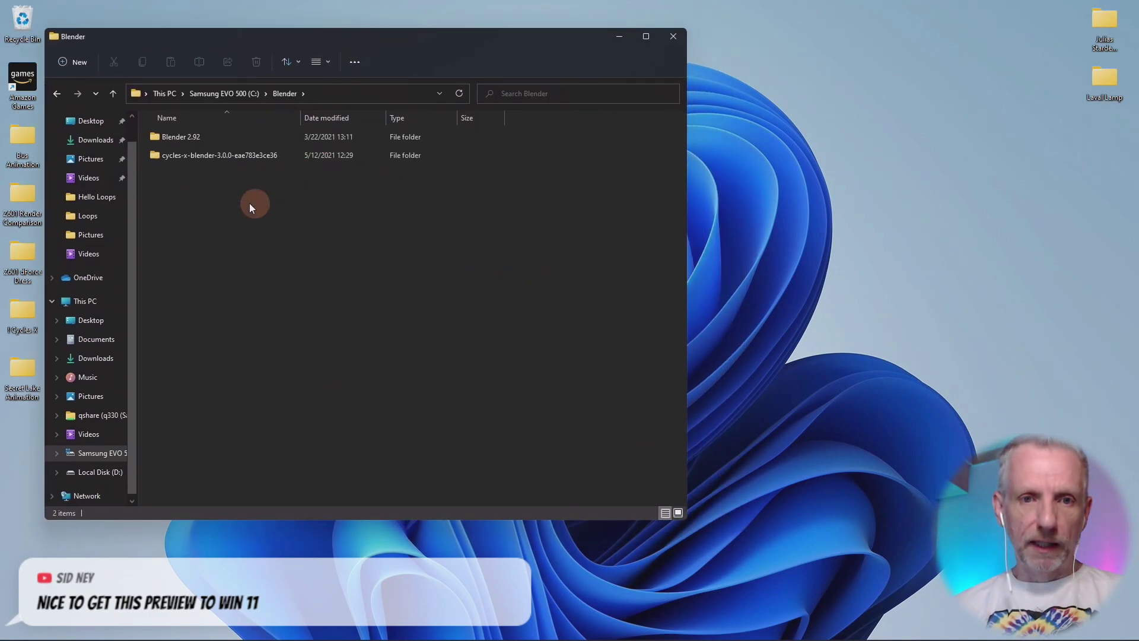
{"action": "left_click", "coordinate": [201, 153]}
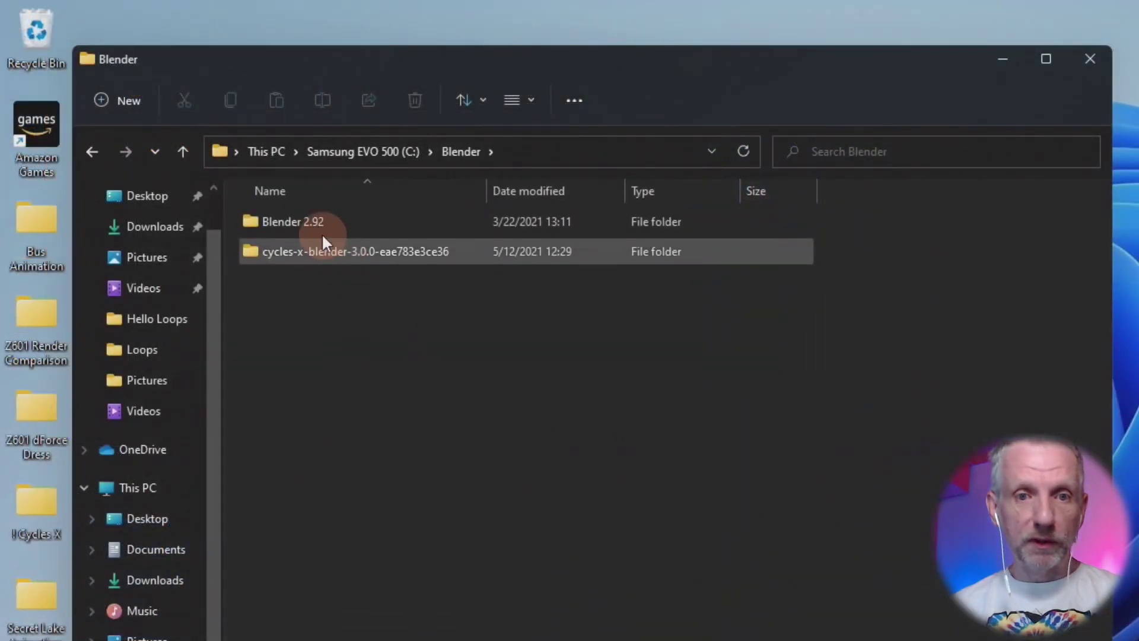
{"action": "left_click", "coordinate": [325, 230]}
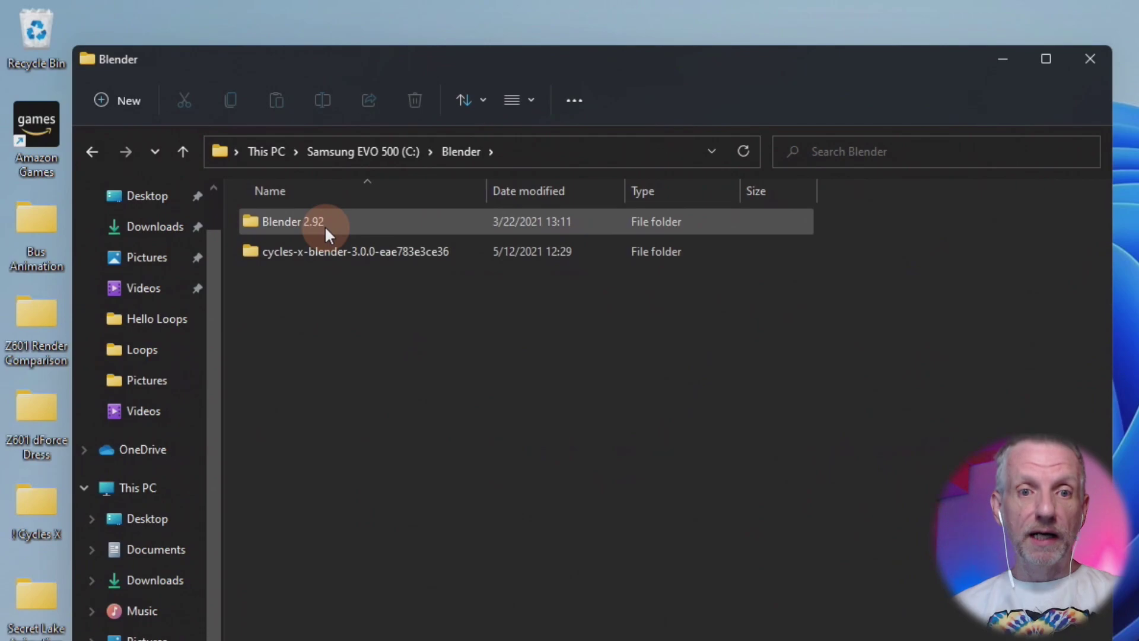
{"action": "left_click", "coordinate": [322, 254]}
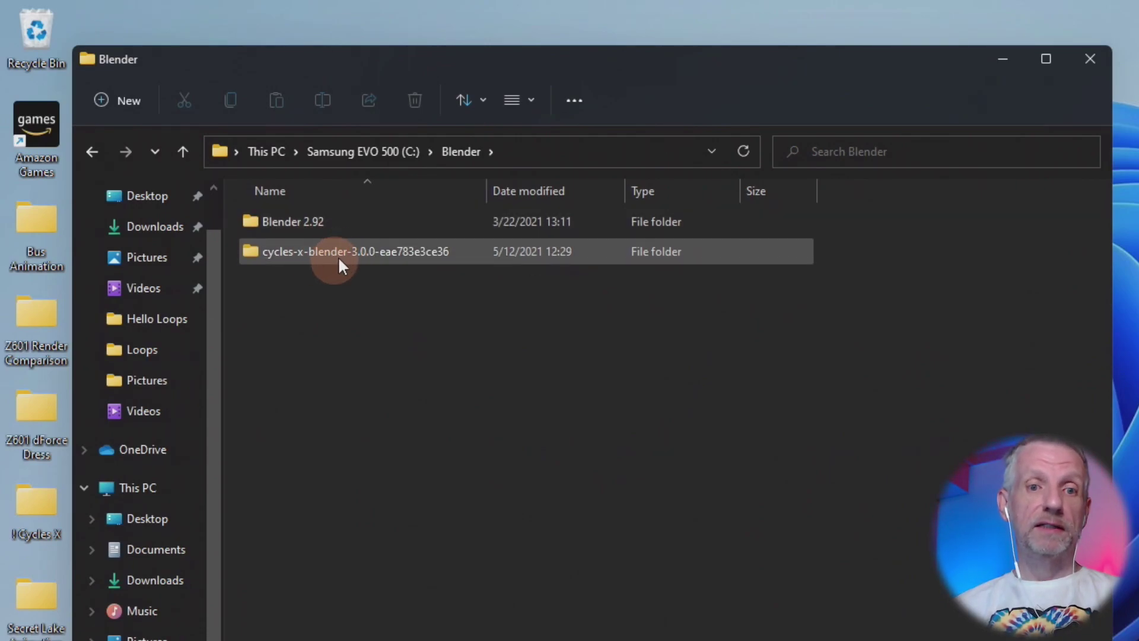
{"action": "left_click", "coordinate": [329, 224]}
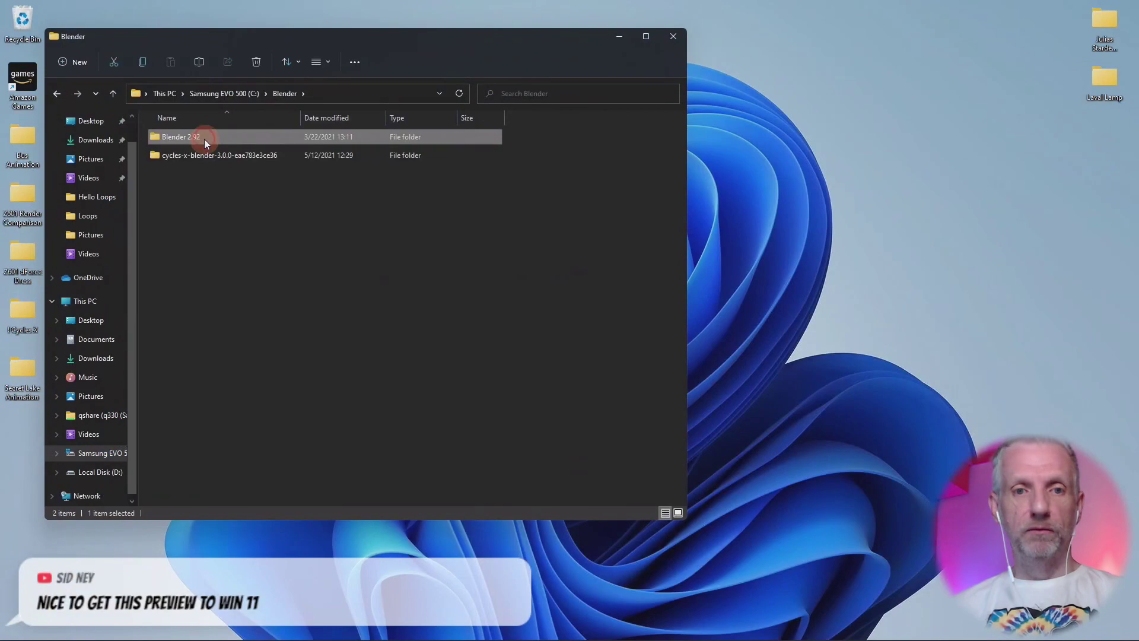
{"action": "double_click", "coordinate": [330, 223]}
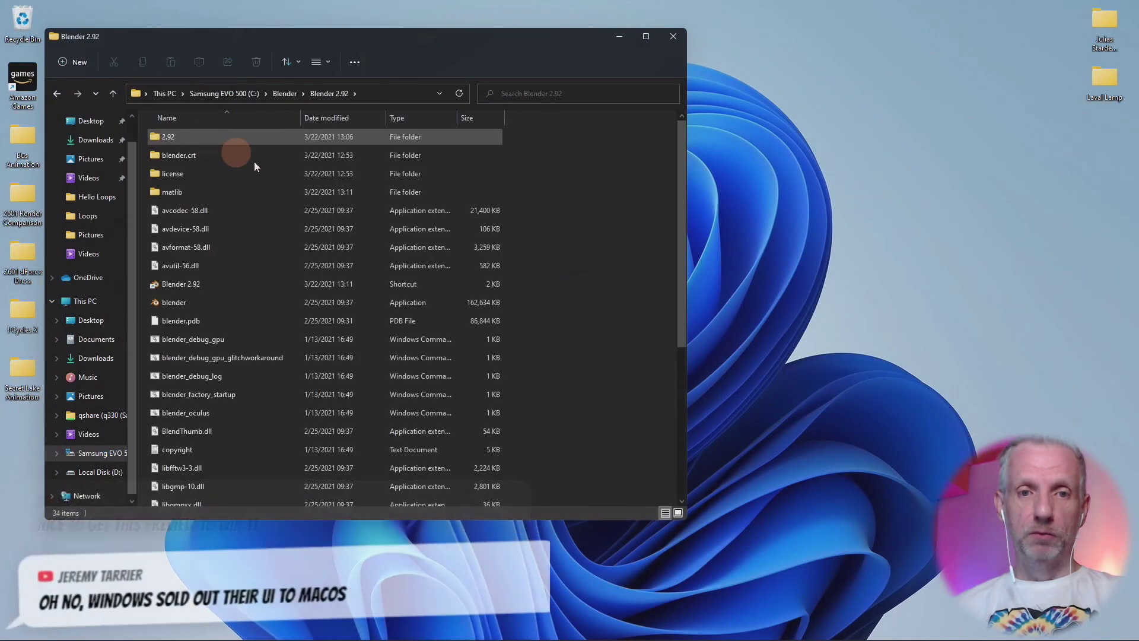
Step: Pin the Blender 2.92 shortcut to Start and launch Blender from its pinned entry
{"action": "right_click", "coordinate": [209, 285]}
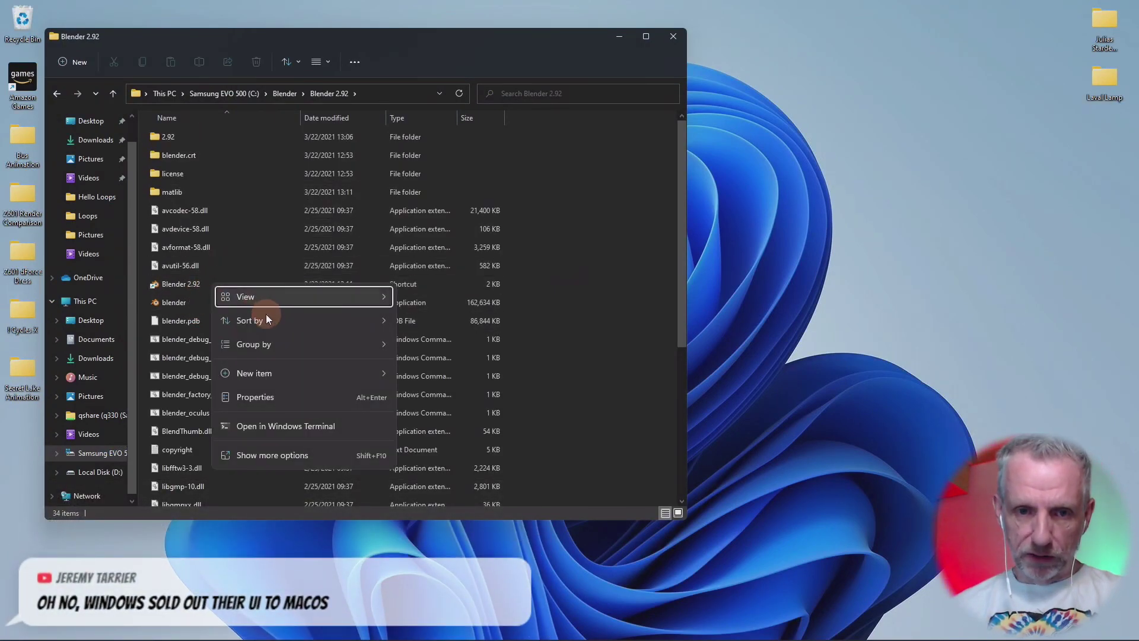
{"action": "right_click", "coordinate": [211, 289]}
{"action": "left_click", "coordinate": [211, 288]}
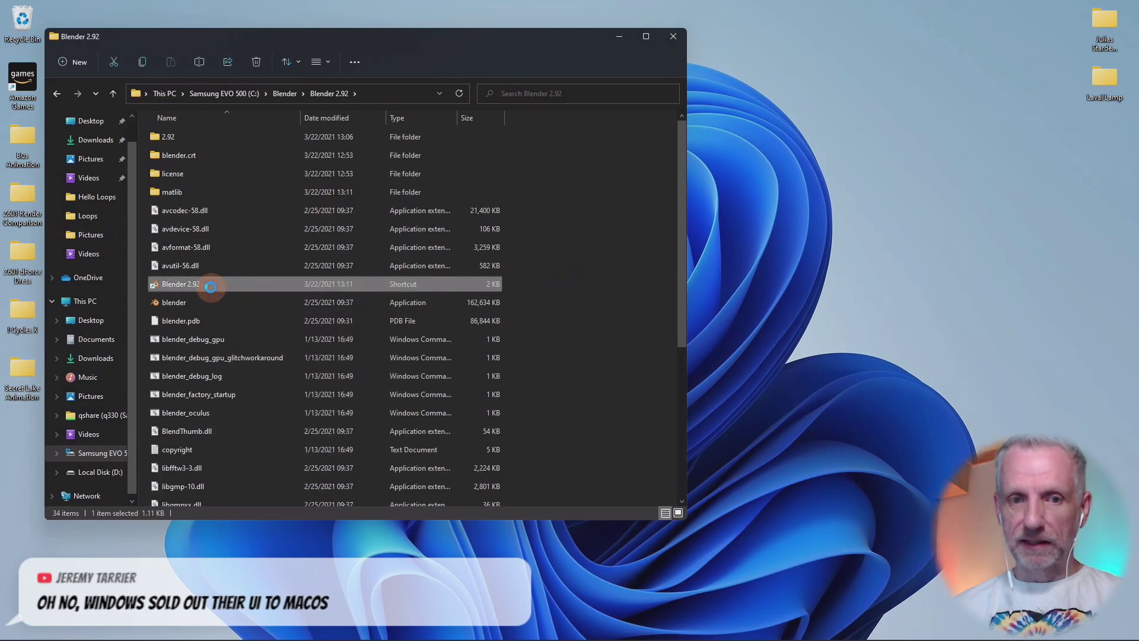
{"action": "right_click", "coordinate": [211, 287]}
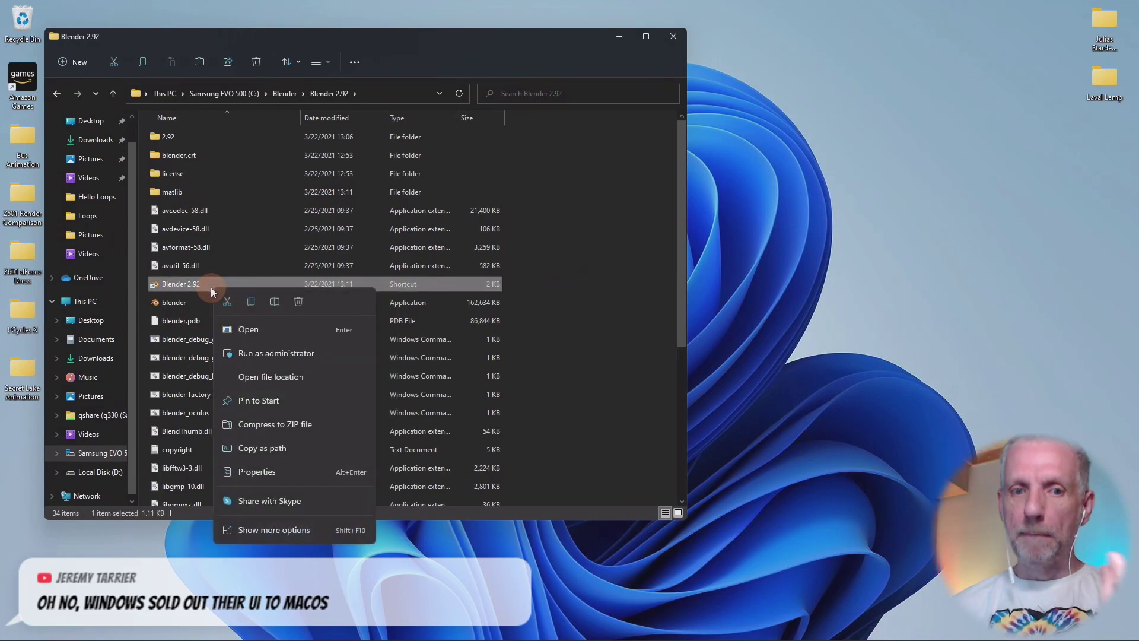
{"action": "left_click", "coordinate": [285, 404]}
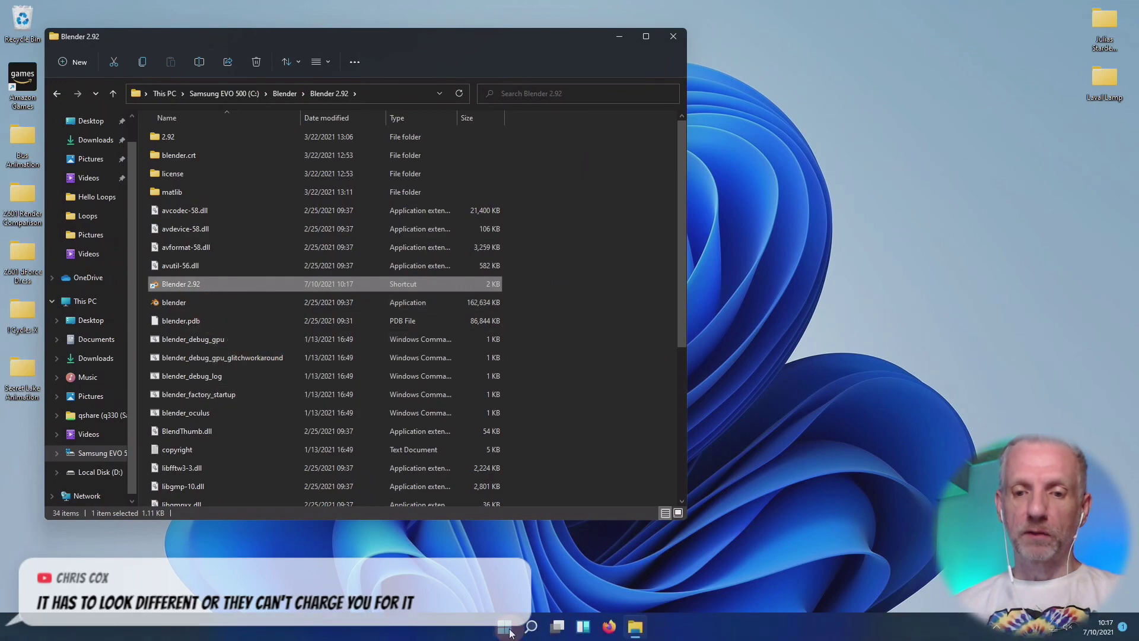
{"action": "left_click", "coordinate": [504, 627]}
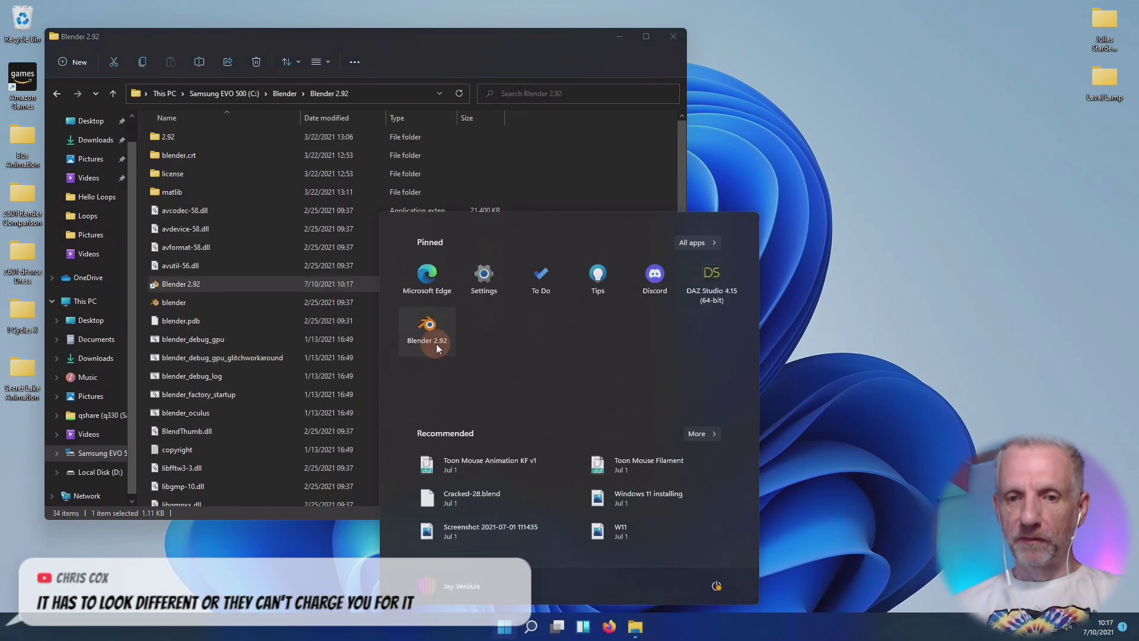
{"action": "left_click", "coordinate": [437, 337]}
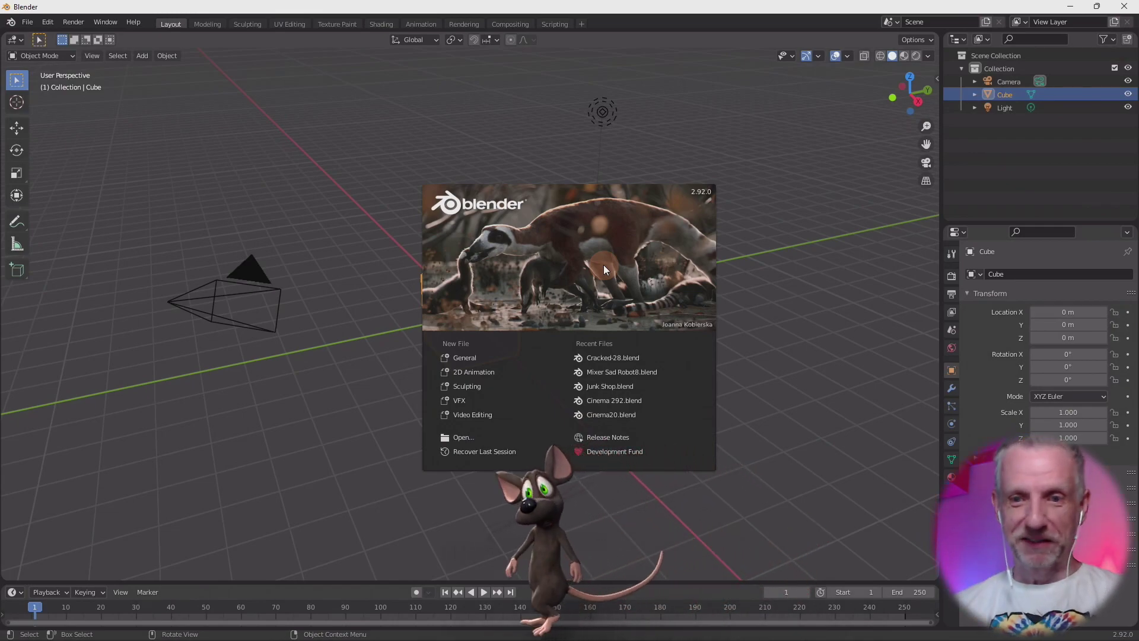
Step: Try opening Mixer Sad Robot8.blend and Junk Shop.blend from Recent Files; both report permission denied
{"action": "left_click", "coordinate": [648, 370]}
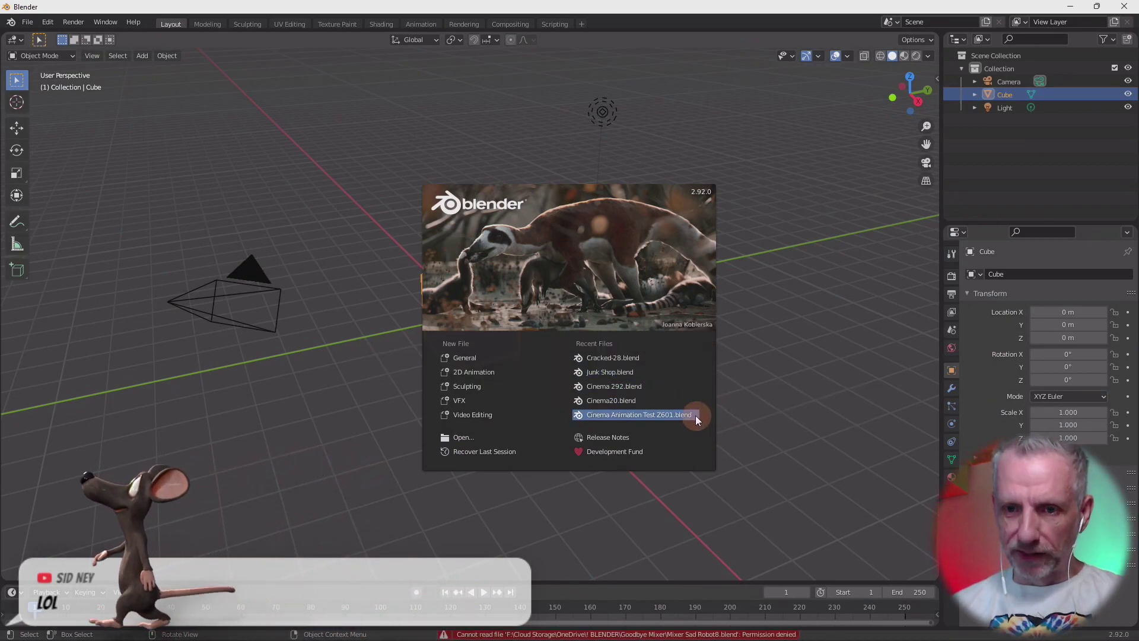
{"action": "left_click", "coordinate": [625, 369]}
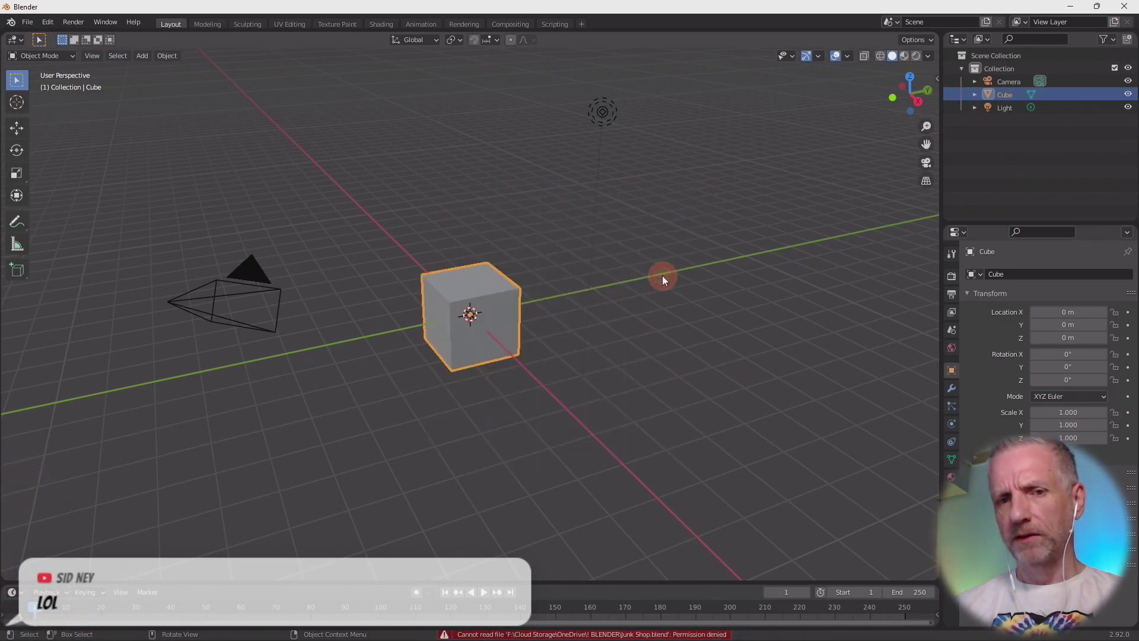
Step: Browse via File > Open to OneDrive\! BLENDER\Goodbye Mixer and open Mixer Sad Robot8.blend
{"action": "left_click", "coordinate": [27, 22]}
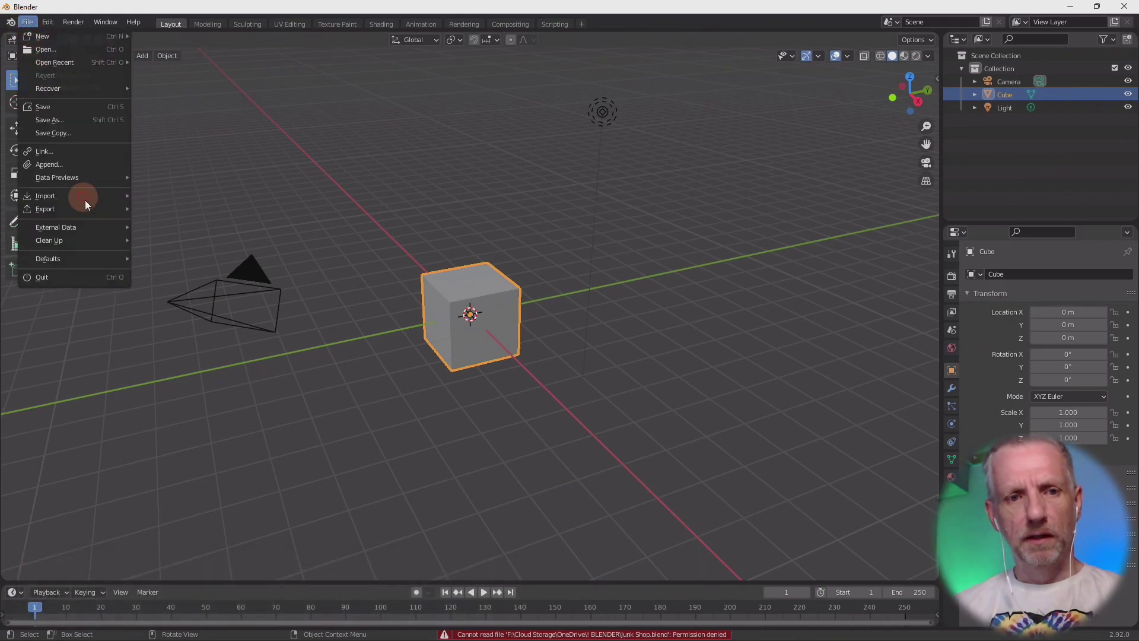
{"action": "left_click", "coordinate": [89, 50]}
{"action": "left_click_drag", "start_coordinate": [437, 113], "coordinate": [401, 87]}
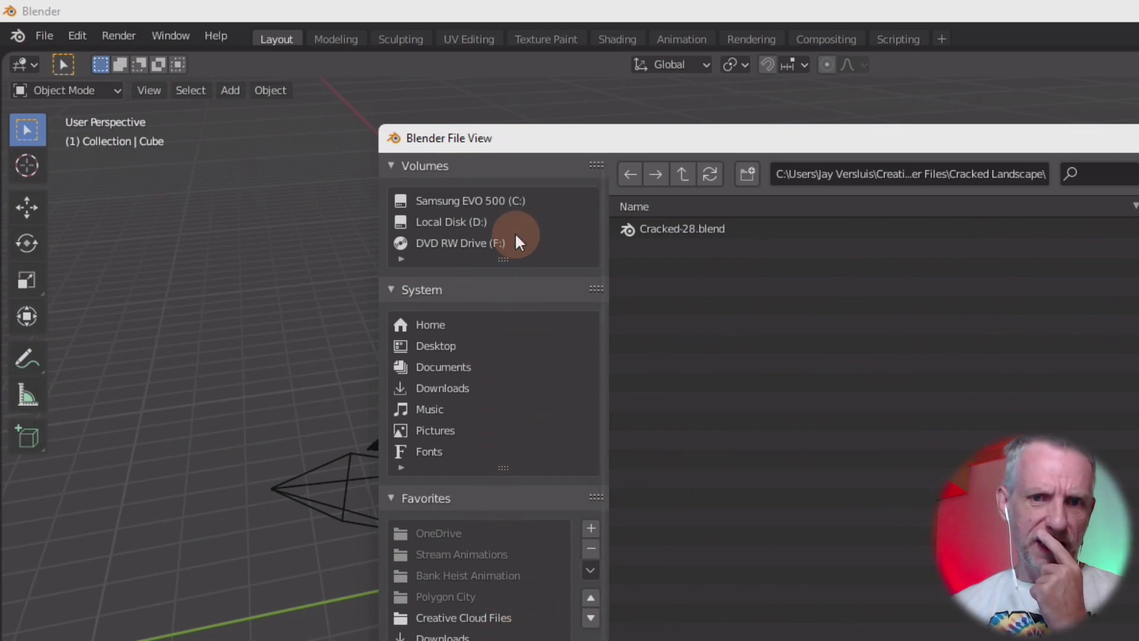
{"action": "left_click", "coordinate": [498, 201]}
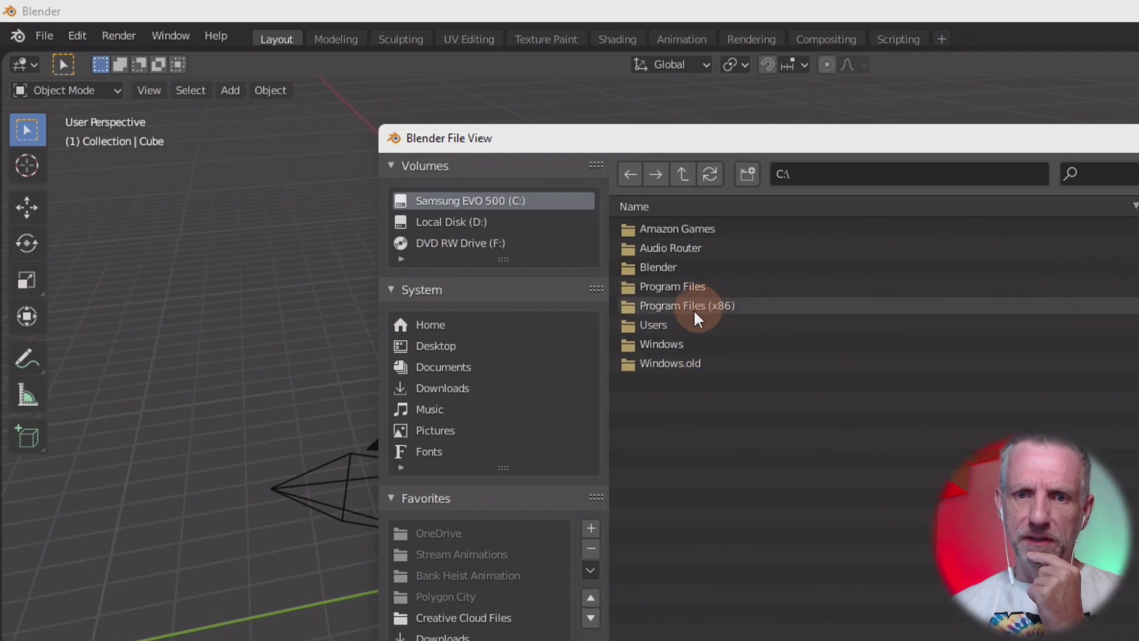
{"action": "double_click", "coordinate": [669, 325]}
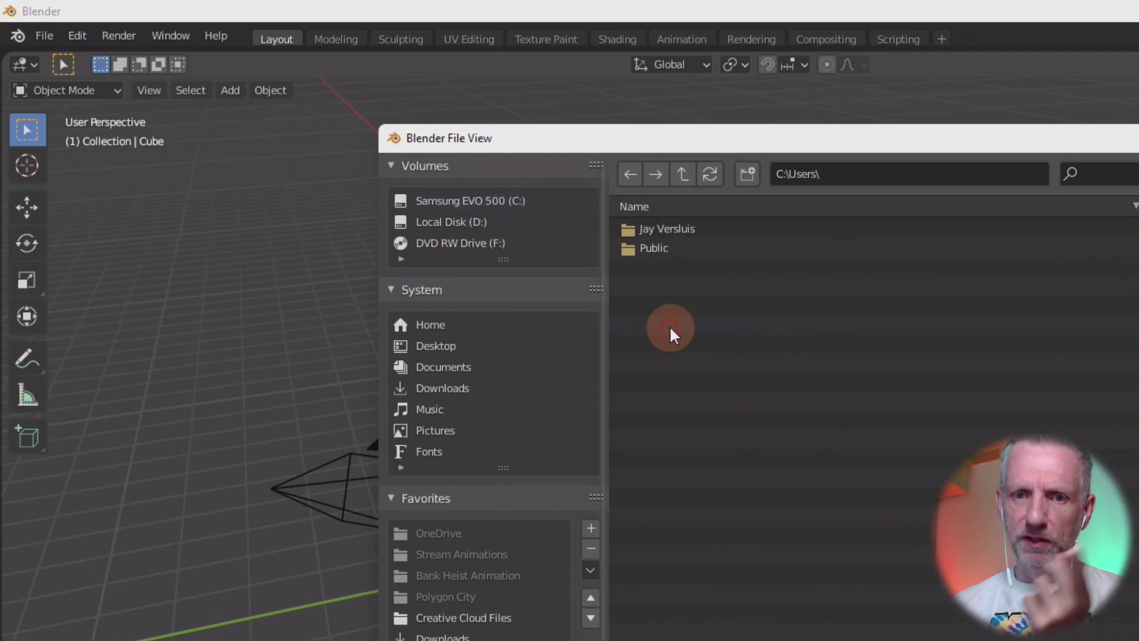
{"action": "double_click", "coordinate": [718, 228]}
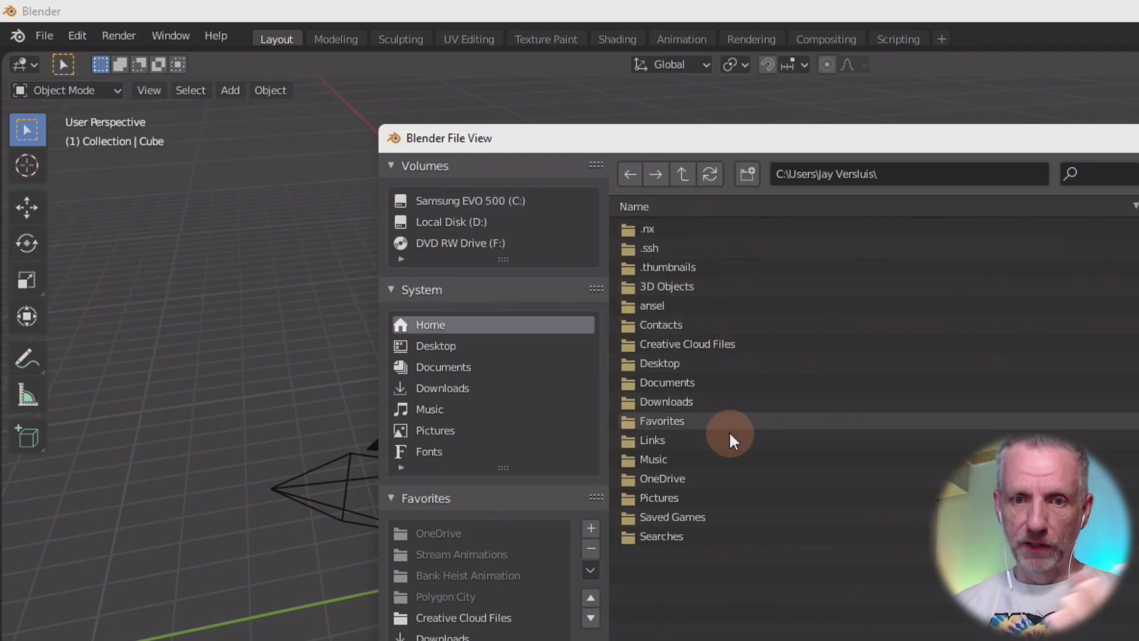
{"action": "left_click", "coordinate": [724, 478]}
{"action": "double_click", "coordinate": [724, 478]}
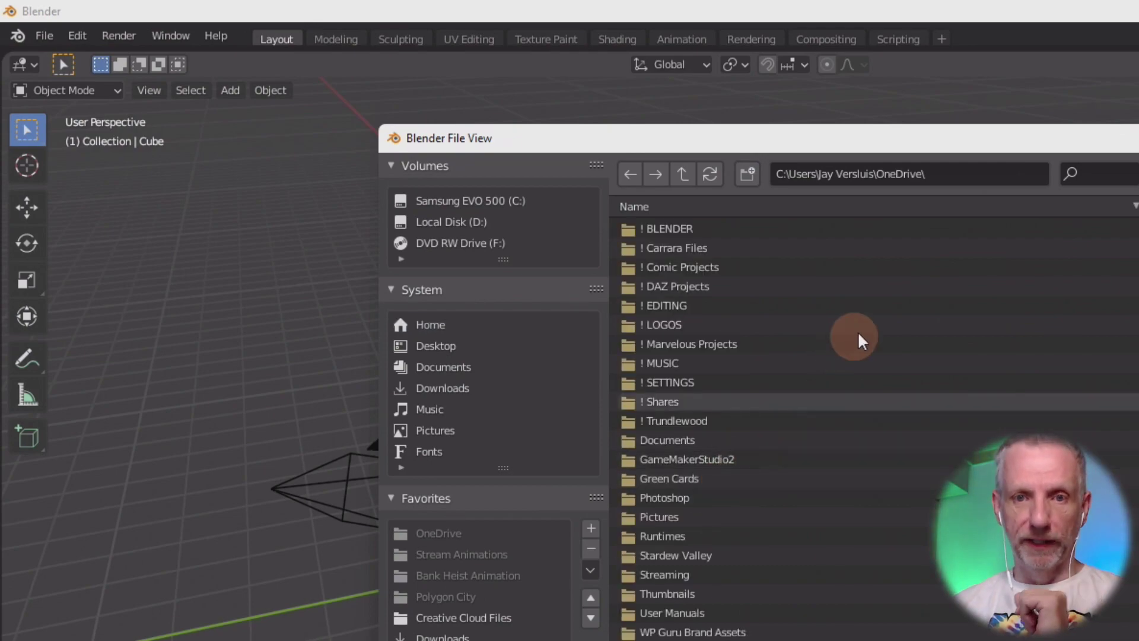
{"action": "double_click", "coordinate": [741, 232]}
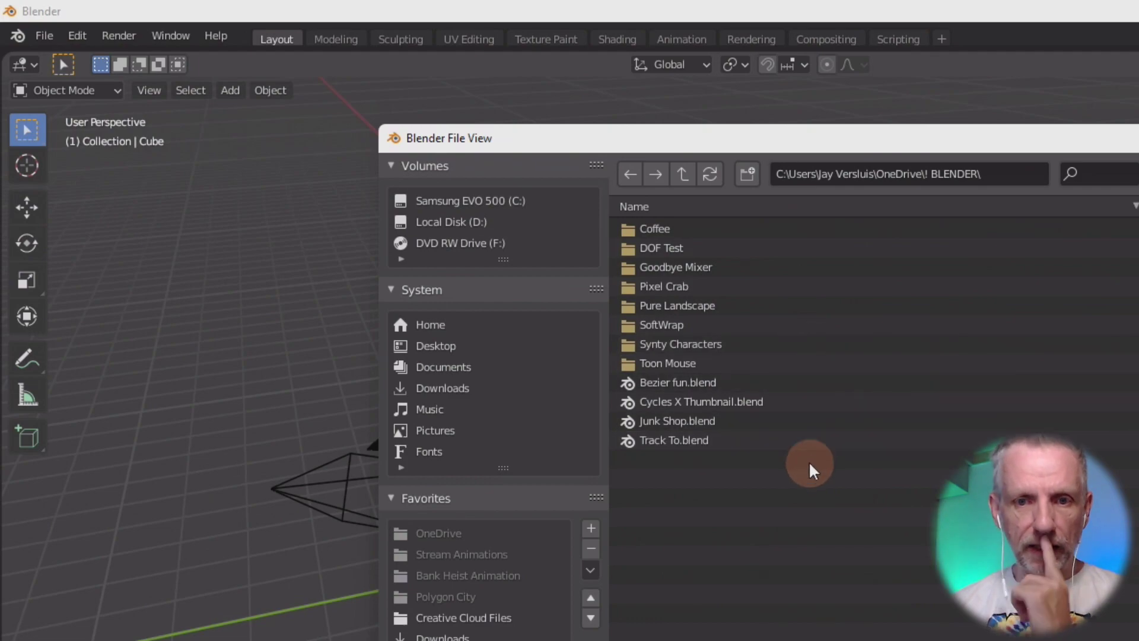
{"action": "double_click", "coordinate": [720, 270]}
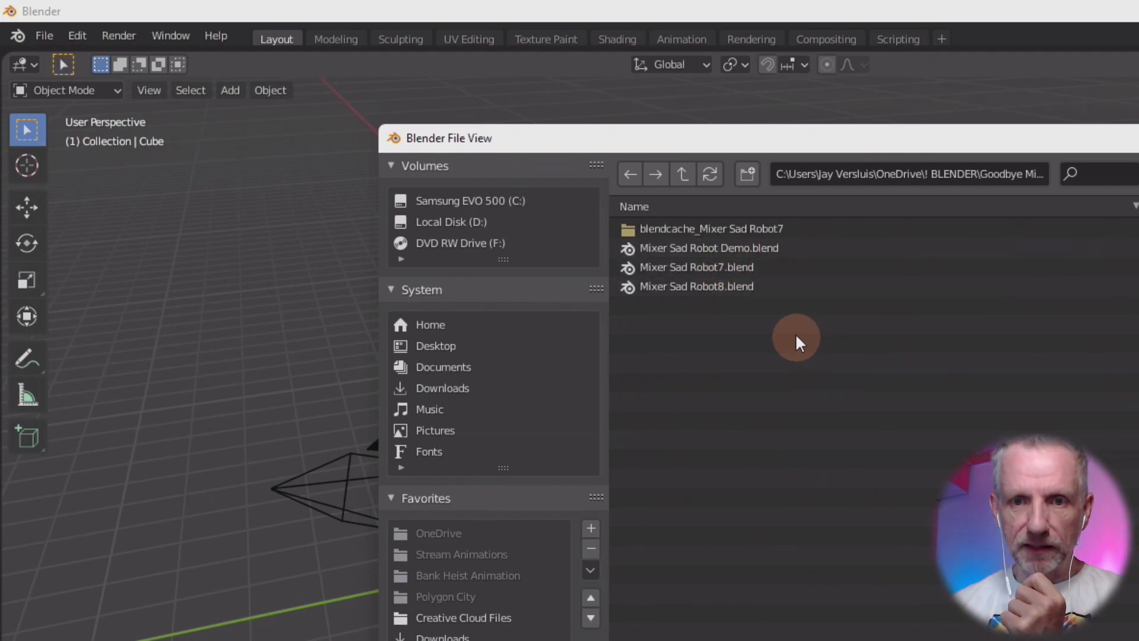
{"action": "left_click", "coordinate": [719, 285]}
{"action": "key", "text": "Escape"}
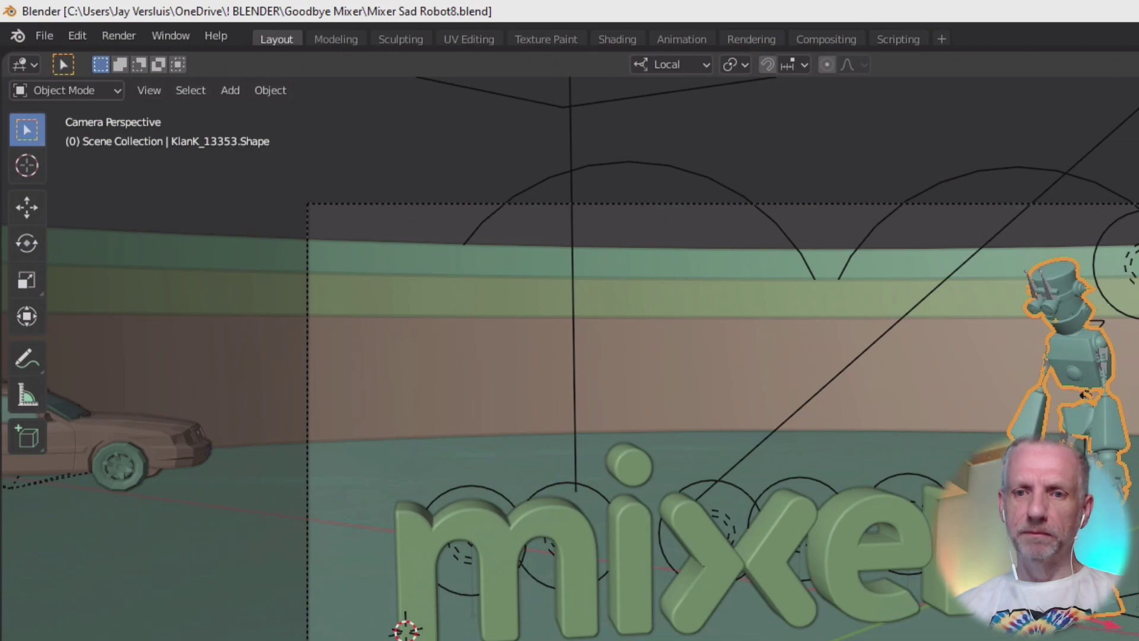
Step: Play the robot animation briefly, stop it, and jump ahead to a later frame
{"action": "key", "text": "space"}
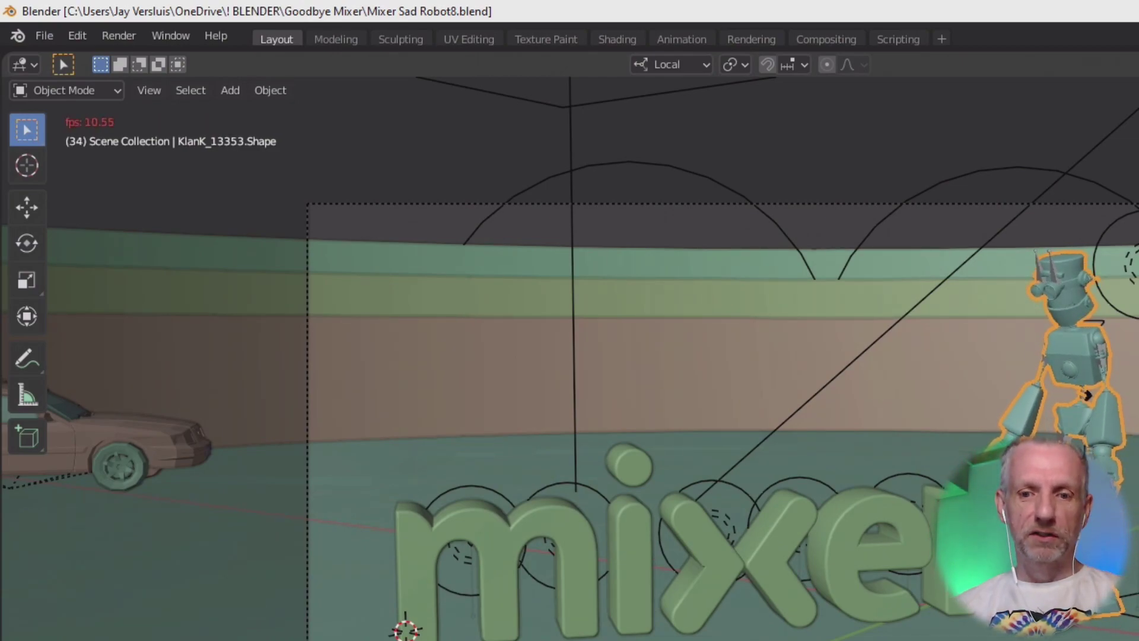
{"action": "key", "text": "space"}
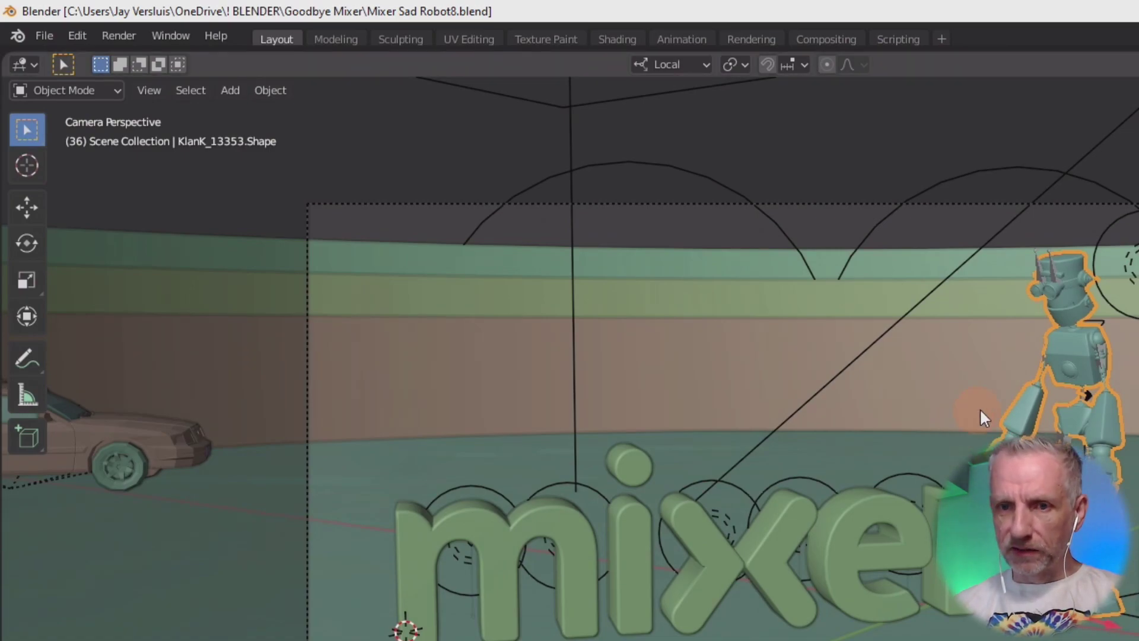
{"action": "key", "text": "shift+Right"}
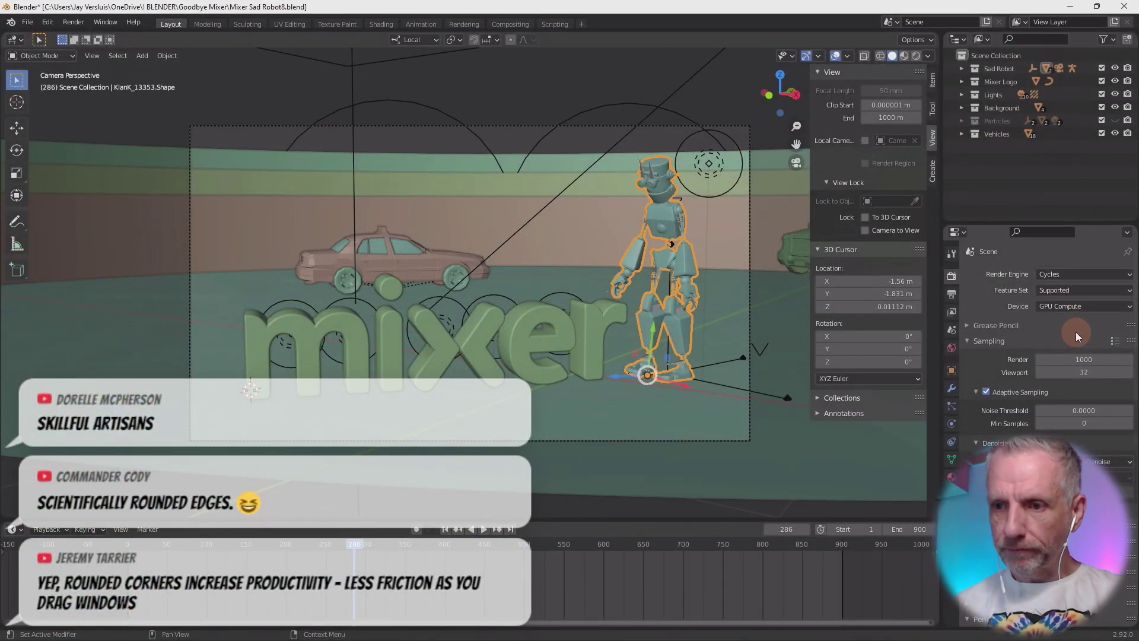
Step: Check the OptiX GPU devices in Preferences, then render frame 286 with F12
{"action": "left_click", "coordinate": [48, 22]}
{"action": "left_click", "coordinate": [83, 204]}
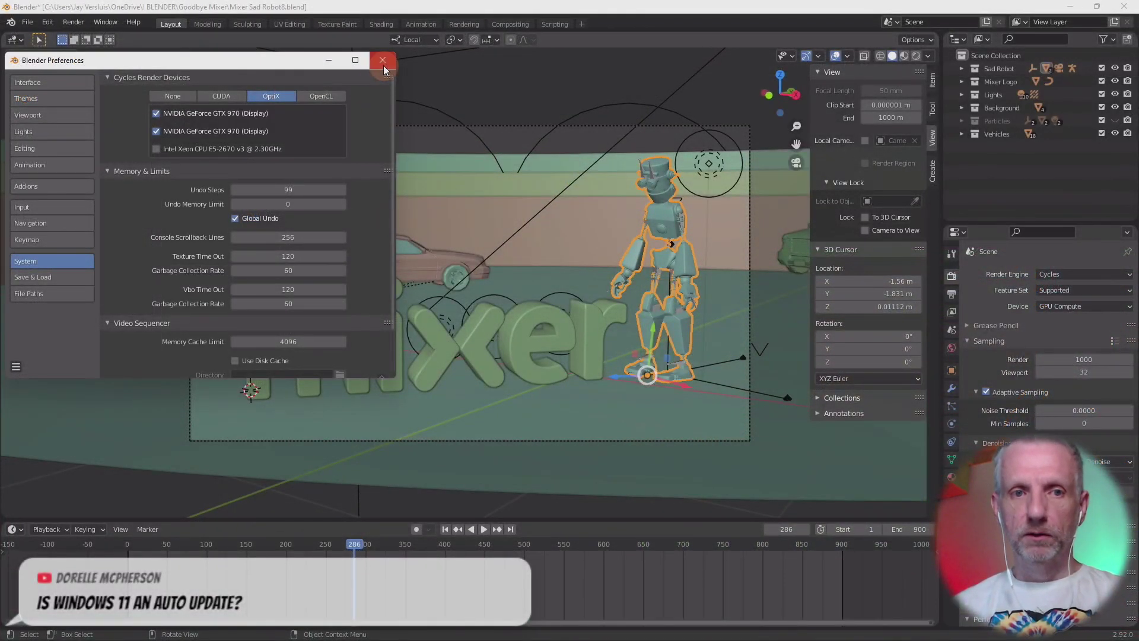
{"action": "left_click", "coordinate": [383, 64]}
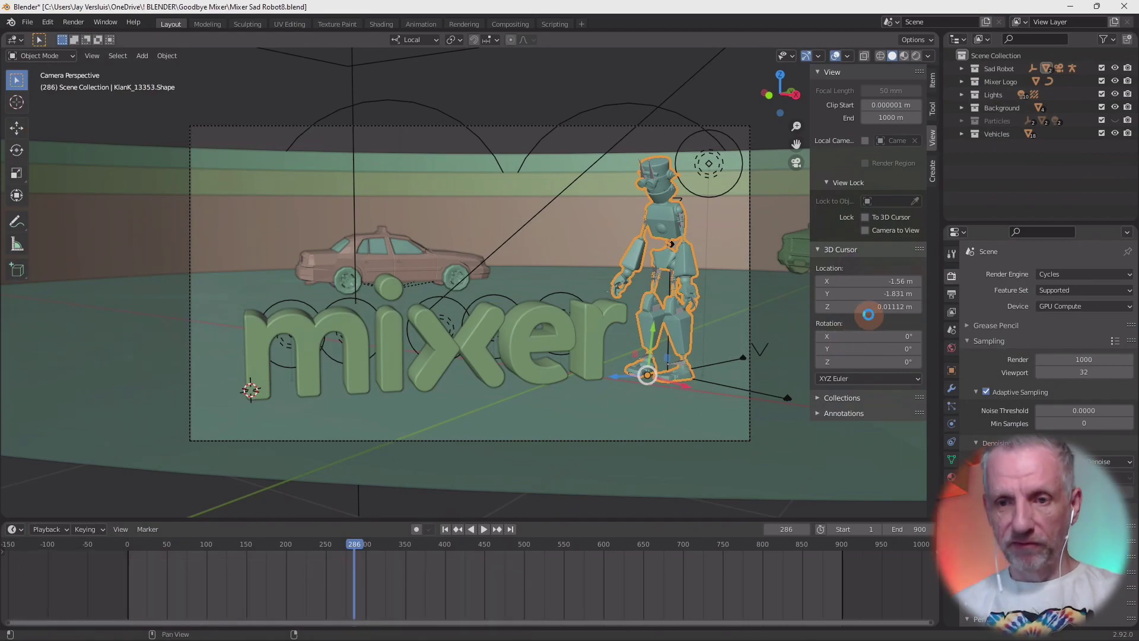
{"action": "key", "text": "F12"}
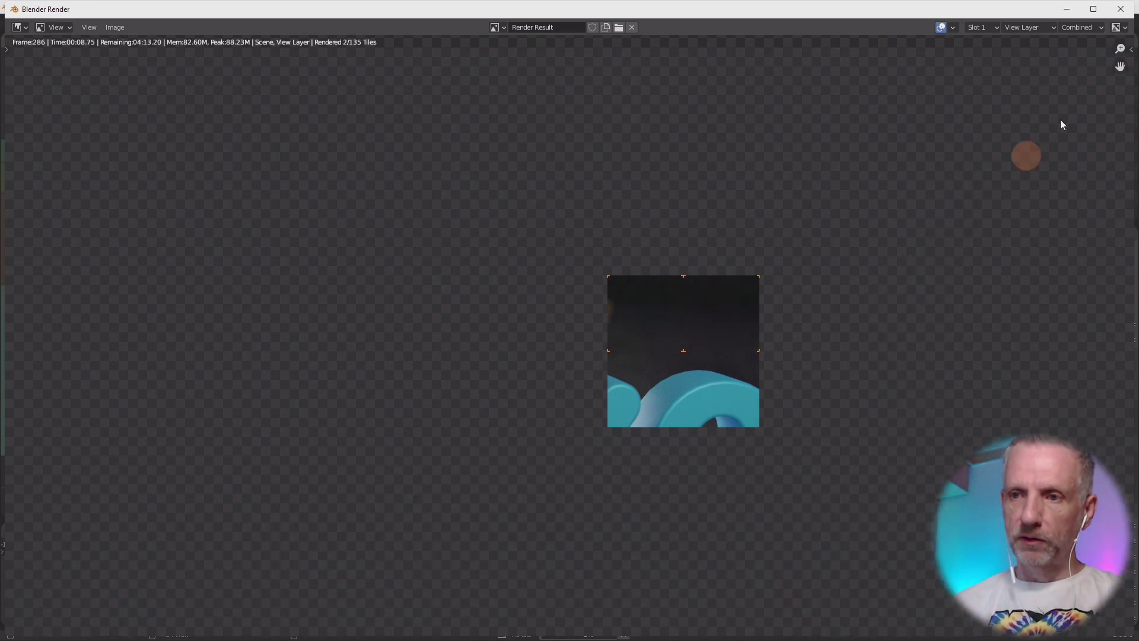
Step: Close the old render, set final render samples to 100, and render the frame again
{"action": "left_click", "coordinate": [1121, 9]}
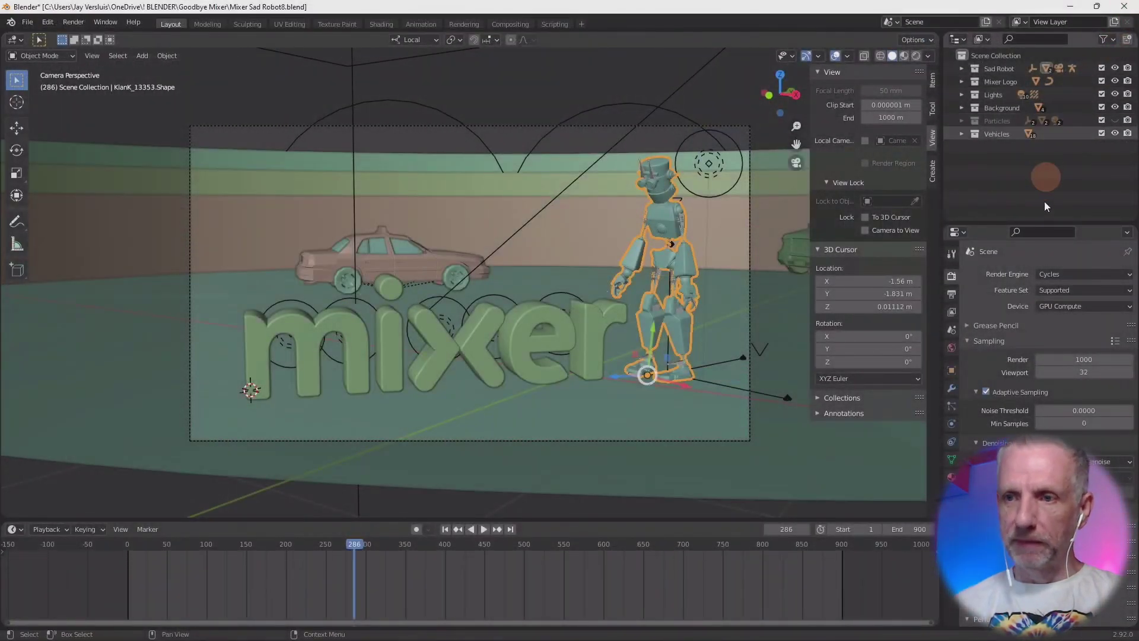
{"action": "left_click", "coordinate": [1084, 358]}
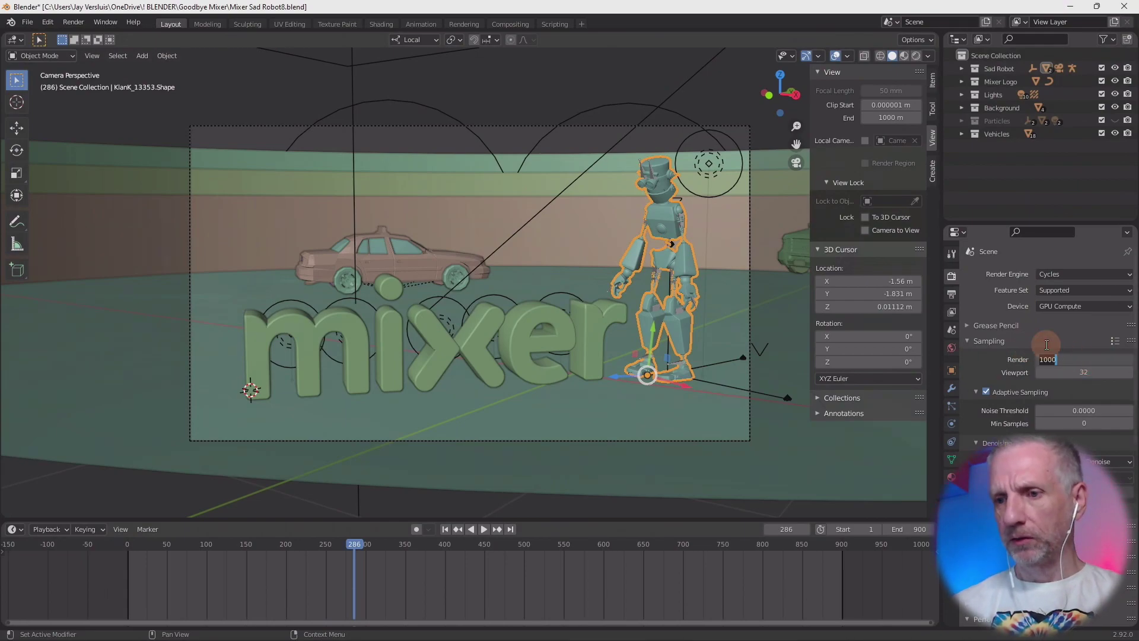
{"action": "type", "text": "100"}
{"action": "key", "text": "Return"}
{"action": "key", "text": "F12"}
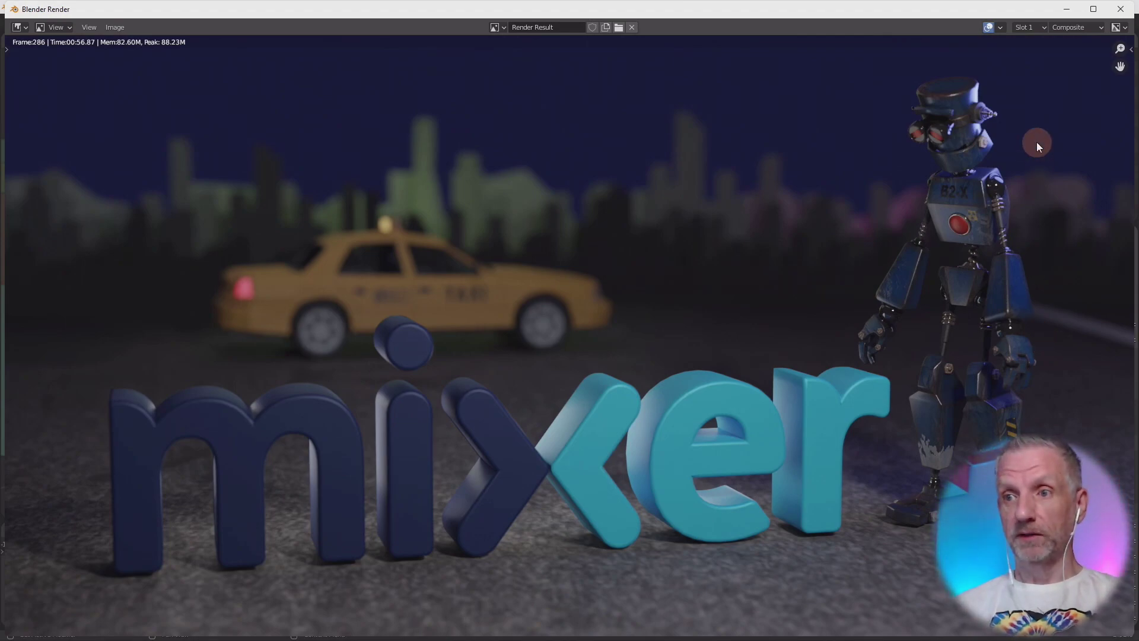
Step: Close the finished render and quit Blender without saving changes
{"action": "key", "text": "Escape"}
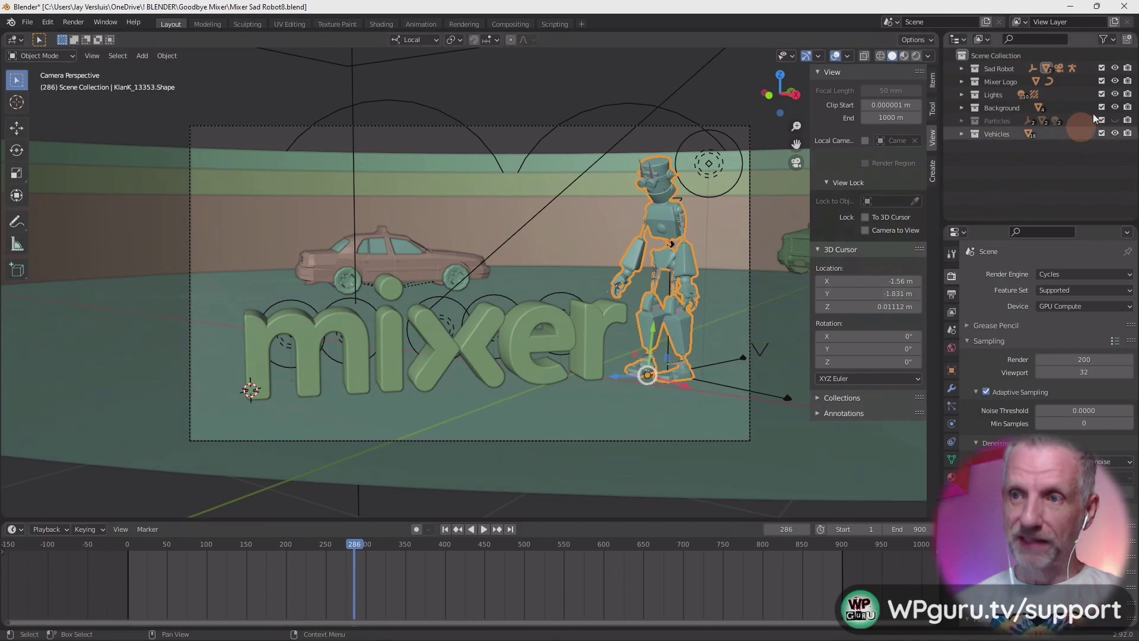
{"action": "left_click", "coordinate": [1123, 6]}
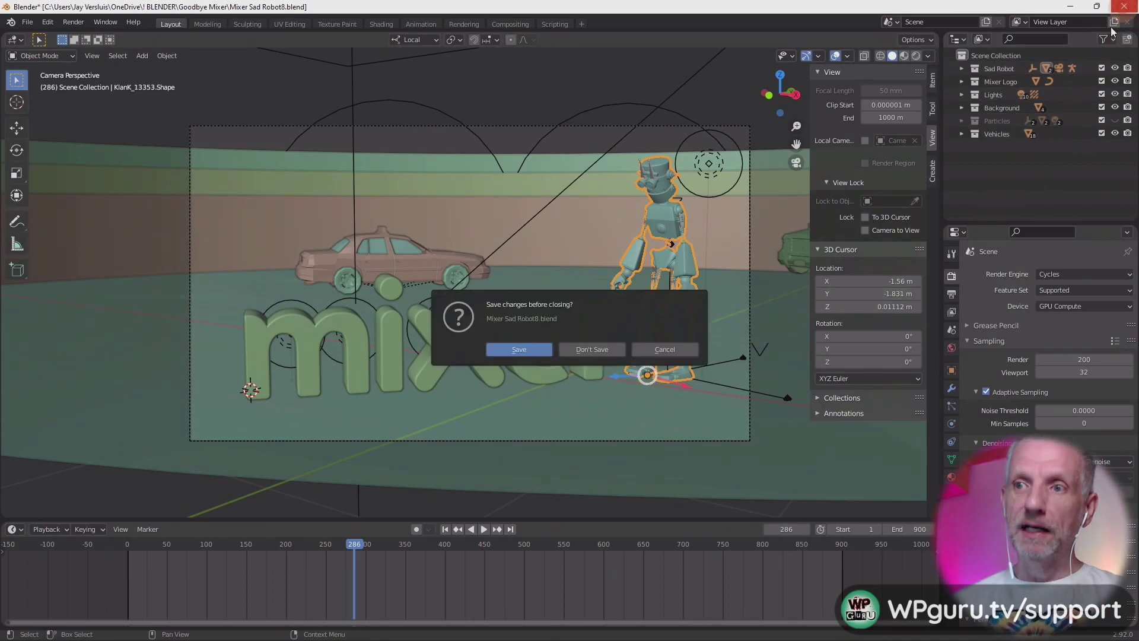
{"action": "left_click", "coordinate": [617, 353]}
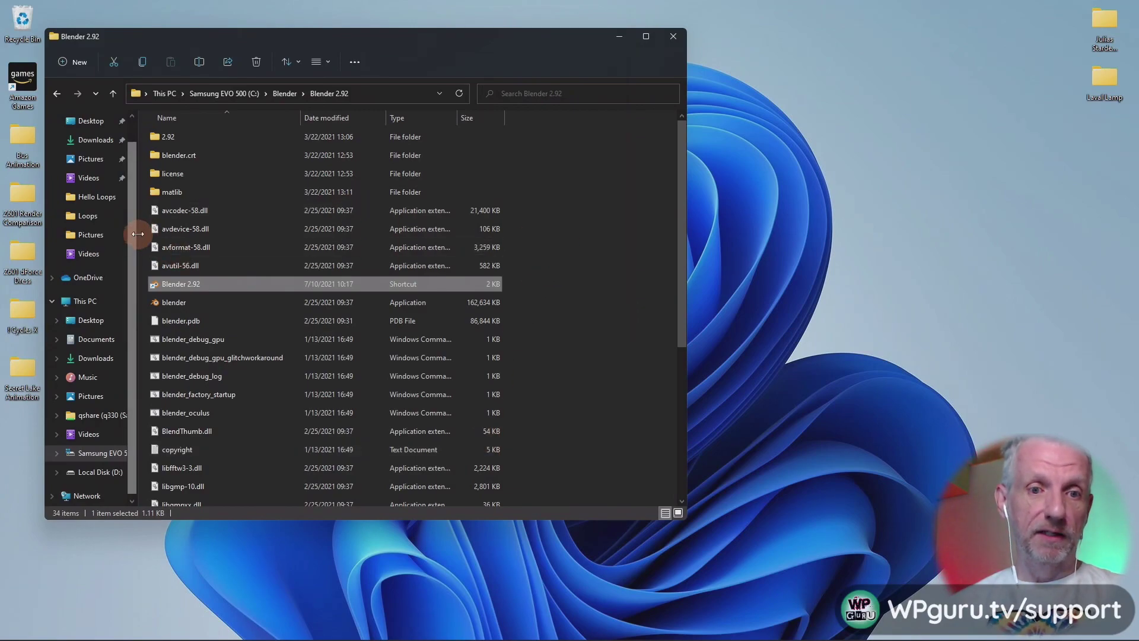
Step: Open the Downloads folder in File Explorer and select the Marvelous Designer 10 installer
{"action": "left_click_drag", "start_coordinate": [138, 233], "coordinate": [187, 225]}
{"action": "left_click", "coordinate": [119, 142]}
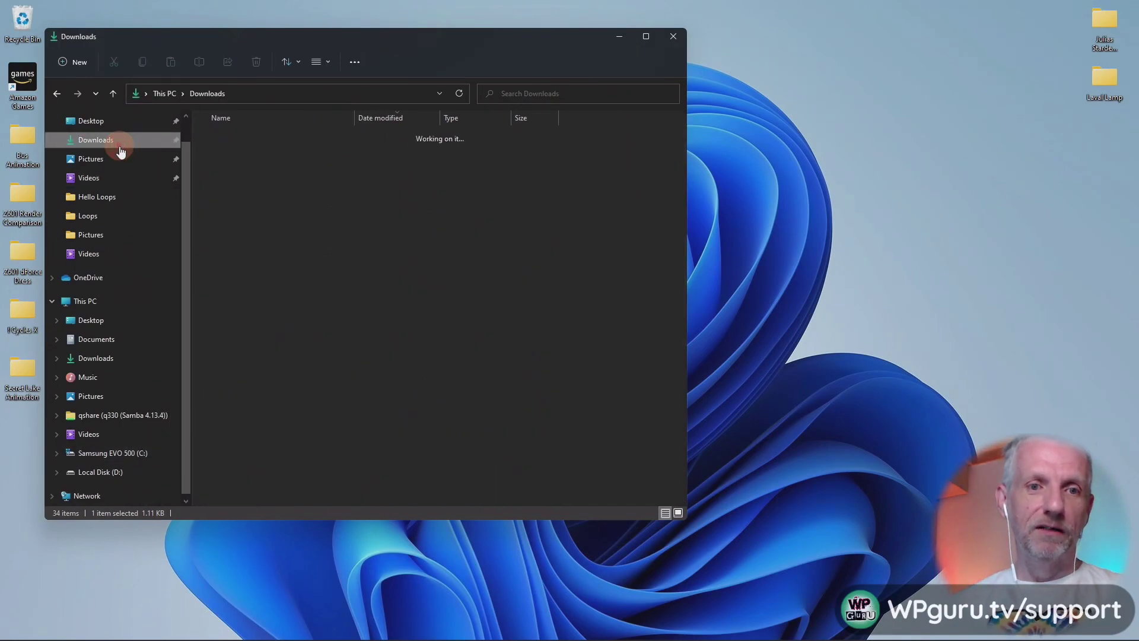
{"action": "left_click", "coordinate": [282, 155]}
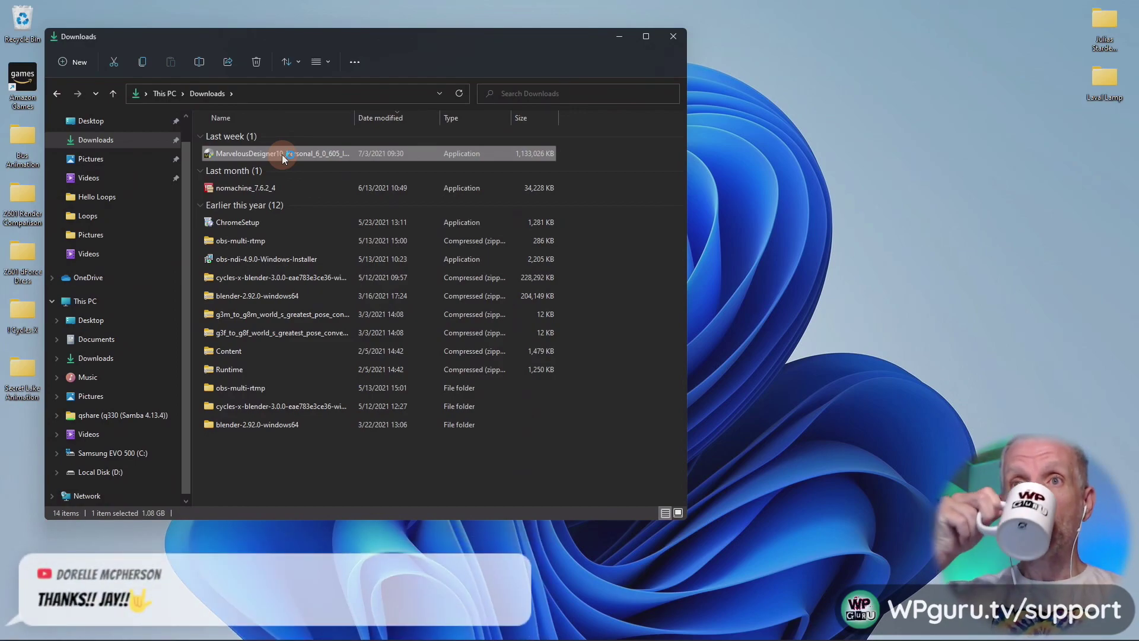
Step: Install Marvelous Designer 10 Personal, accepting the terms and default location, then finish the wizard
{"action": "double_click", "coordinate": [282, 154]}
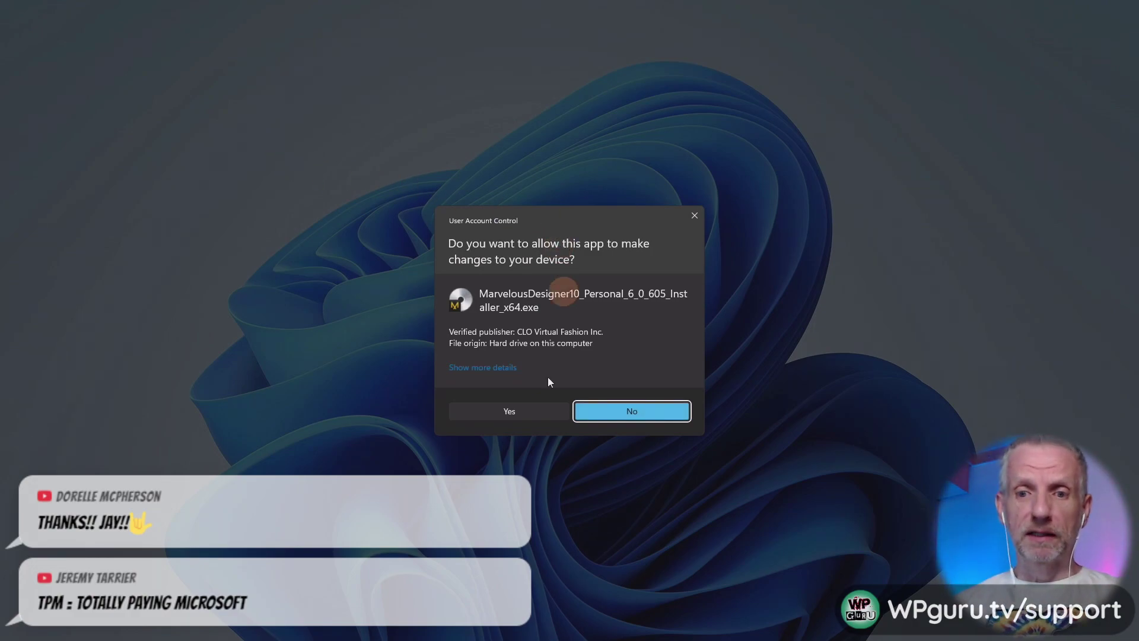
{"action": "left_click", "coordinate": [532, 416]}
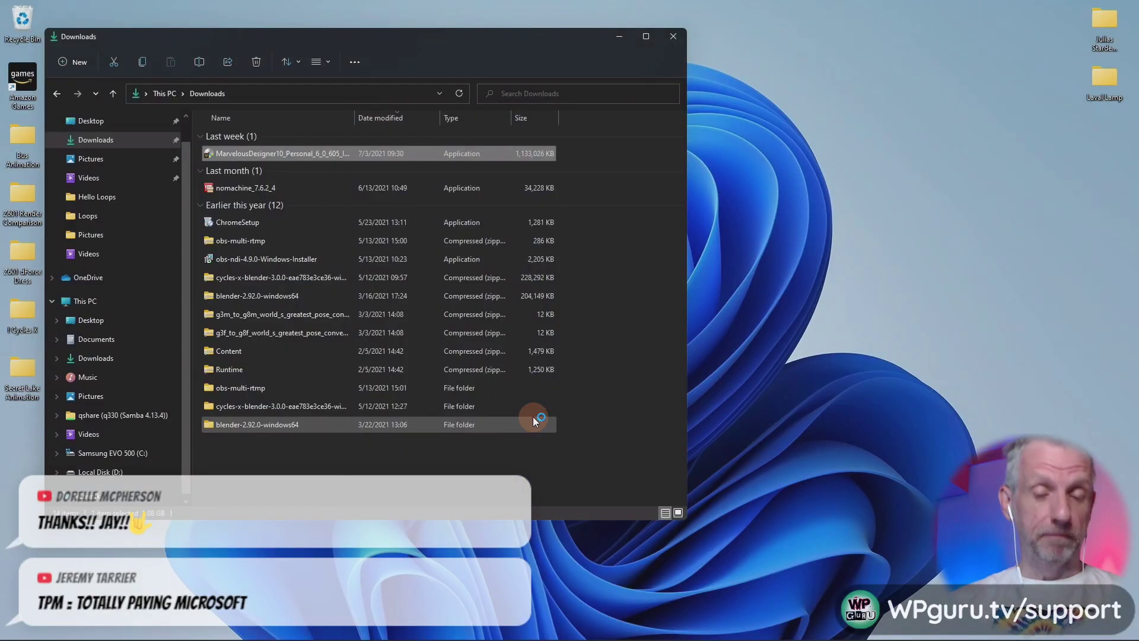
{"action": "left_click", "coordinate": [617, 37]}
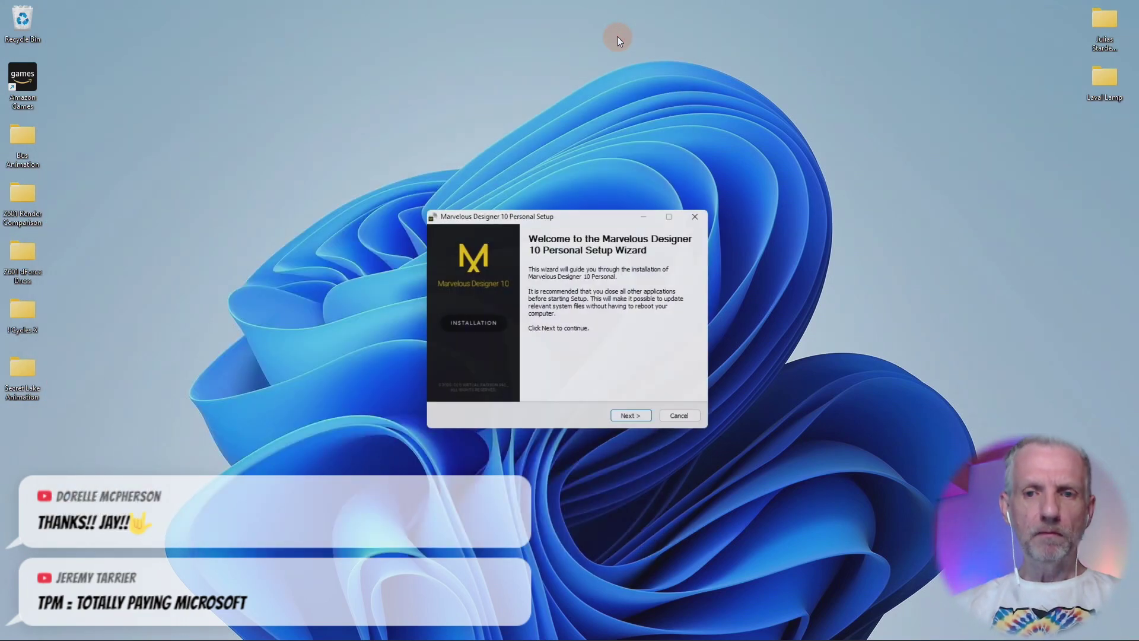
{"action": "left_click", "coordinate": [635, 421]}
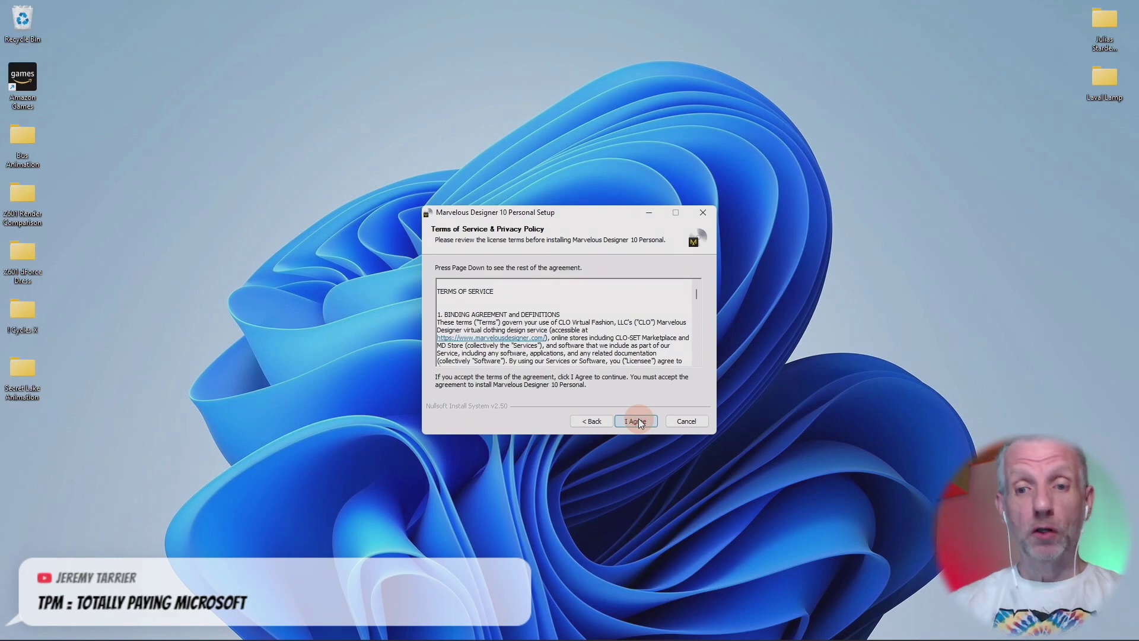
{"action": "left_click", "coordinate": [635, 420]}
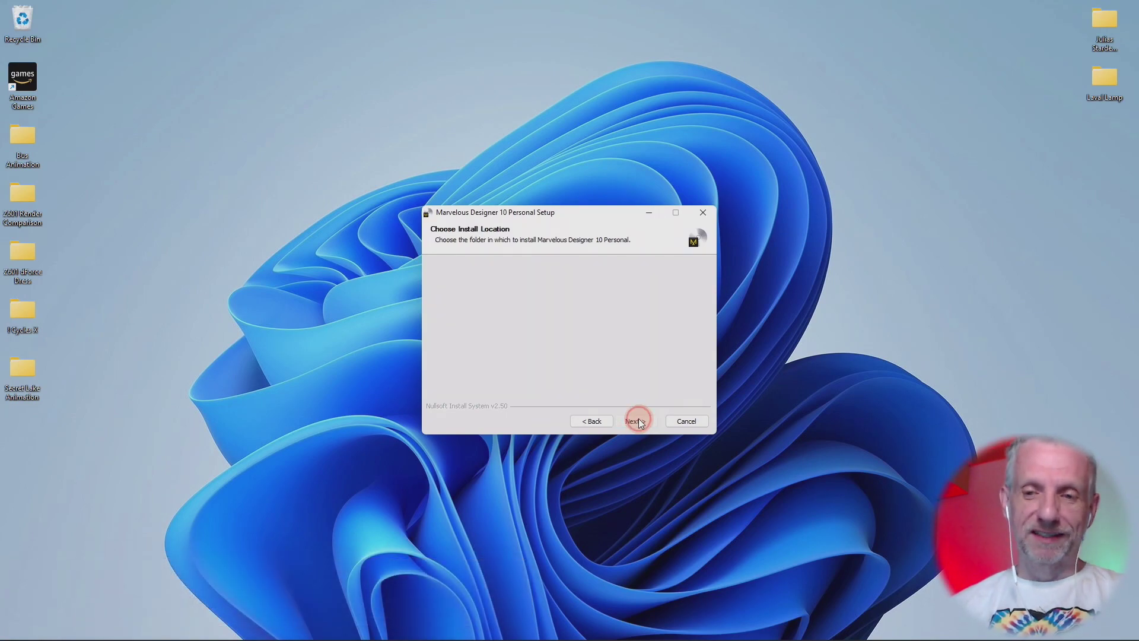
{"action": "left_click", "coordinate": [634, 420]}
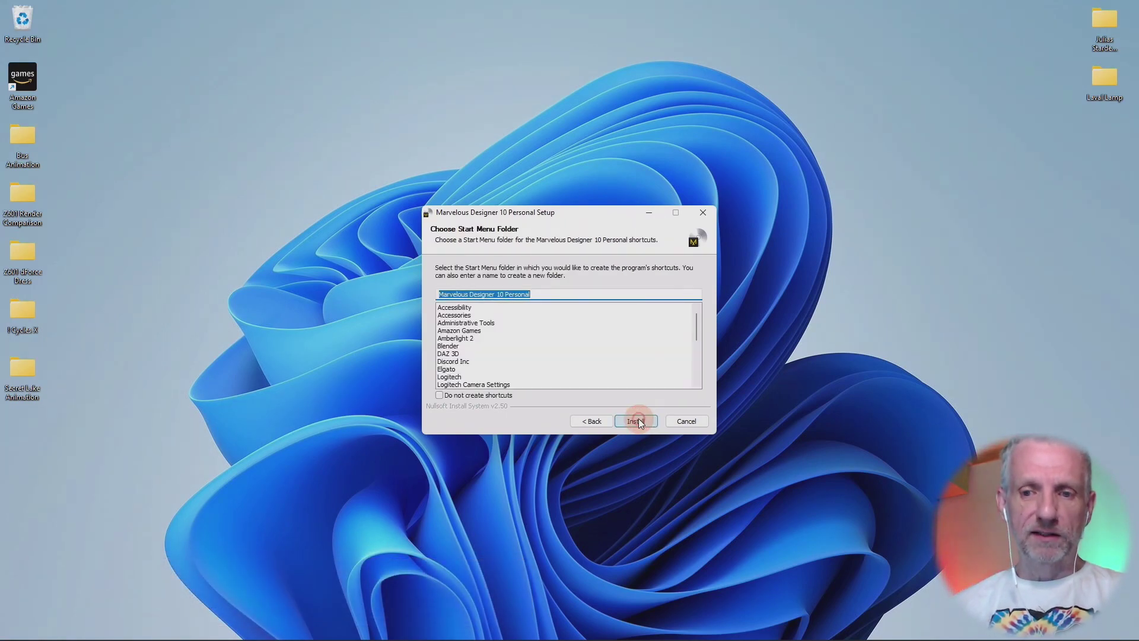
{"action": "left_click", "coordinate": [632, 423]}
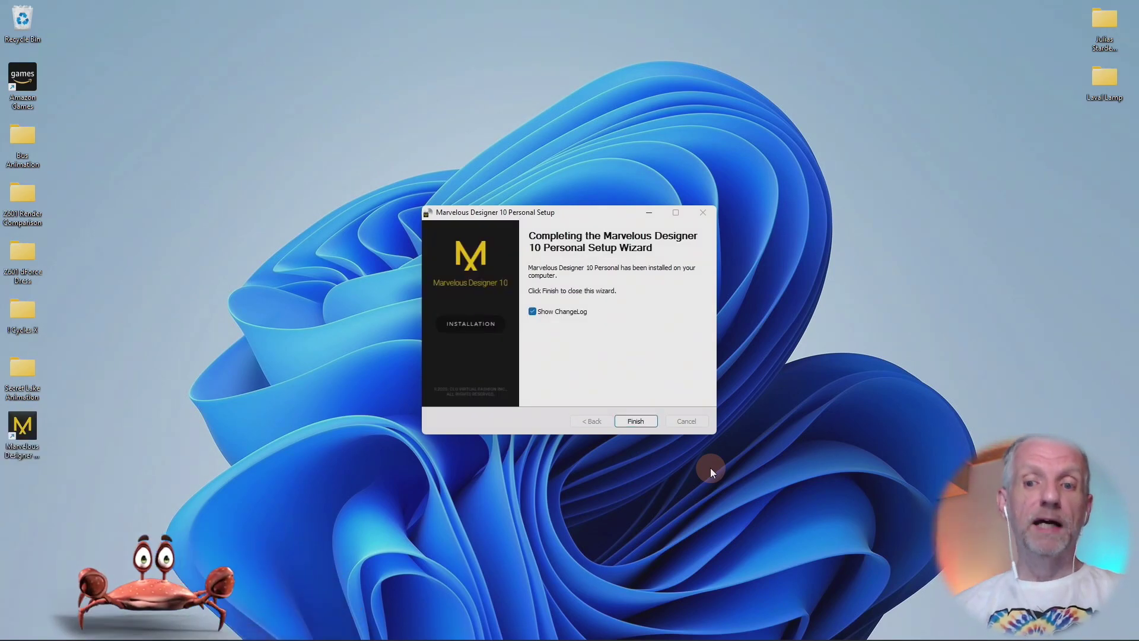
{"action": "left_click", "coordinate": [636, 421]}
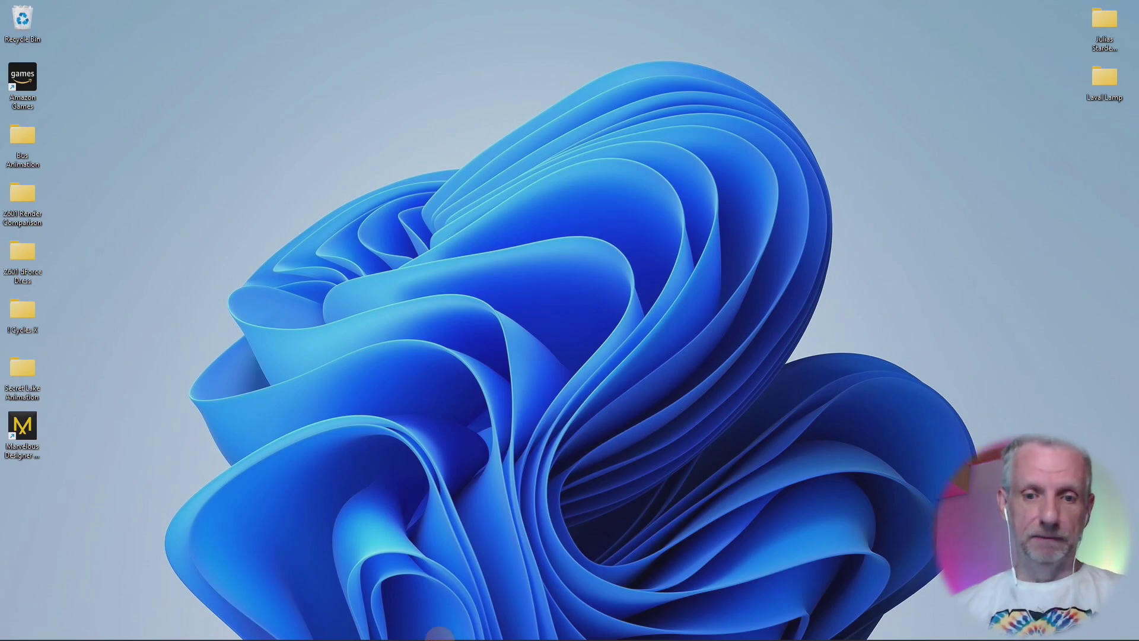
Step: Launch Marvelous Designer 10 from the desktop shortcut and log in to the account
{"action": "double_click", "coordinate": [23, 430]}
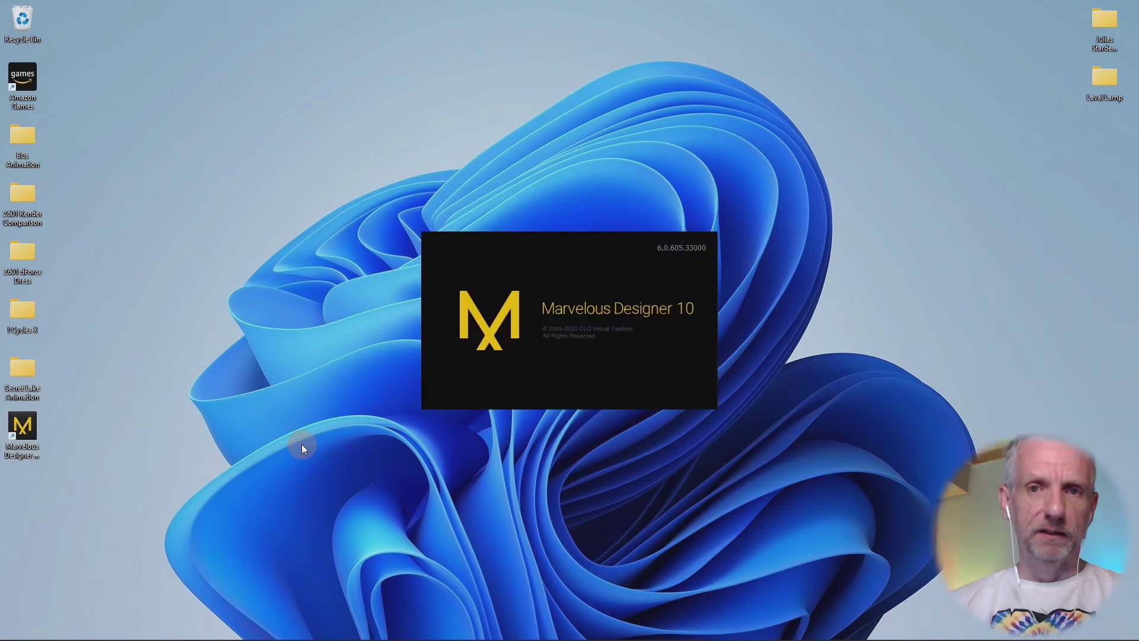
{"action": "type", "text": "versluis"}
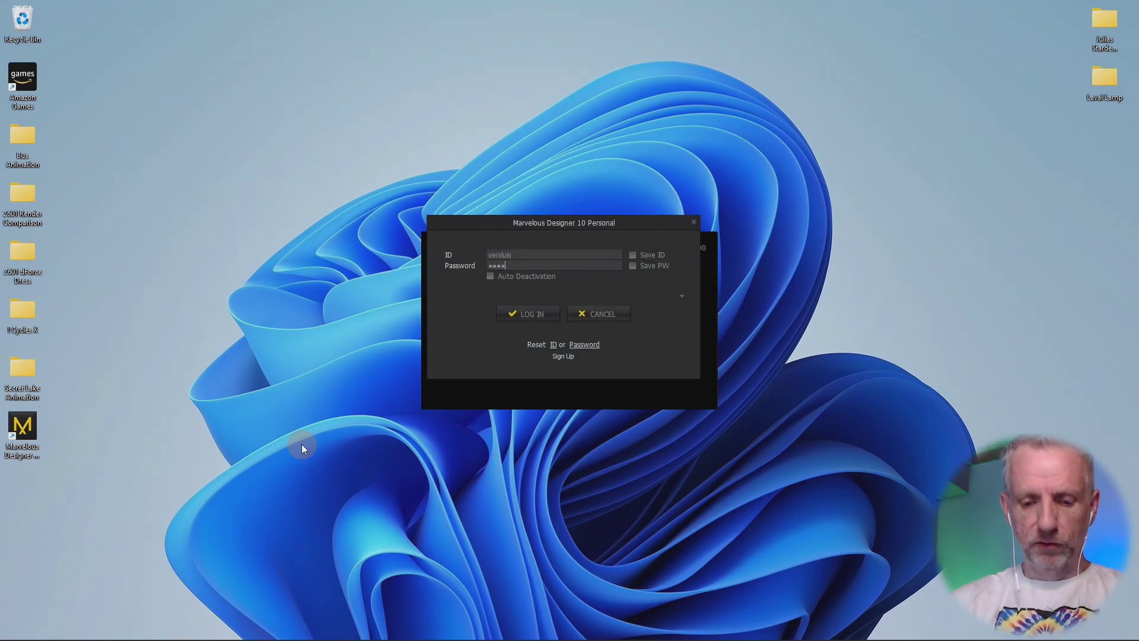
{"action": "left_click", "coordinate": [492, 254]}
{"action": "left_click", "coordinate": [490, 276]}
{"action": "left_click", "coordinate": [537, 310]}
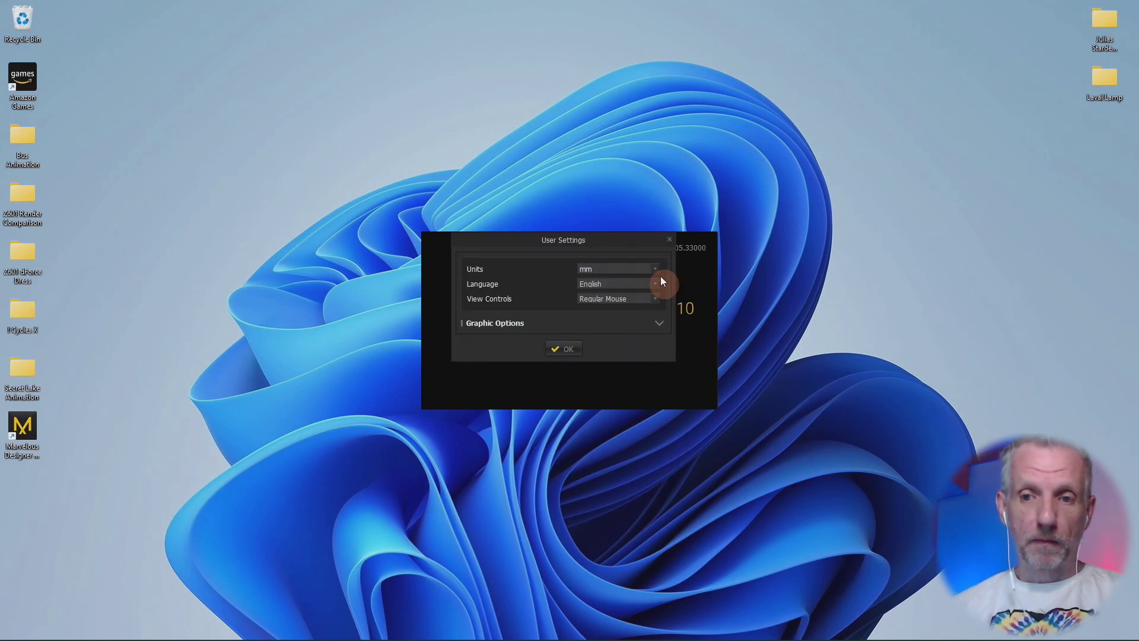
Step: Change User Settings units from mm to cm, show Graphic Options, and confirm
{"action": "left_click", "coordinate": [655, 269]}
{"action": "left_click", "coordinate": [633, 283]}
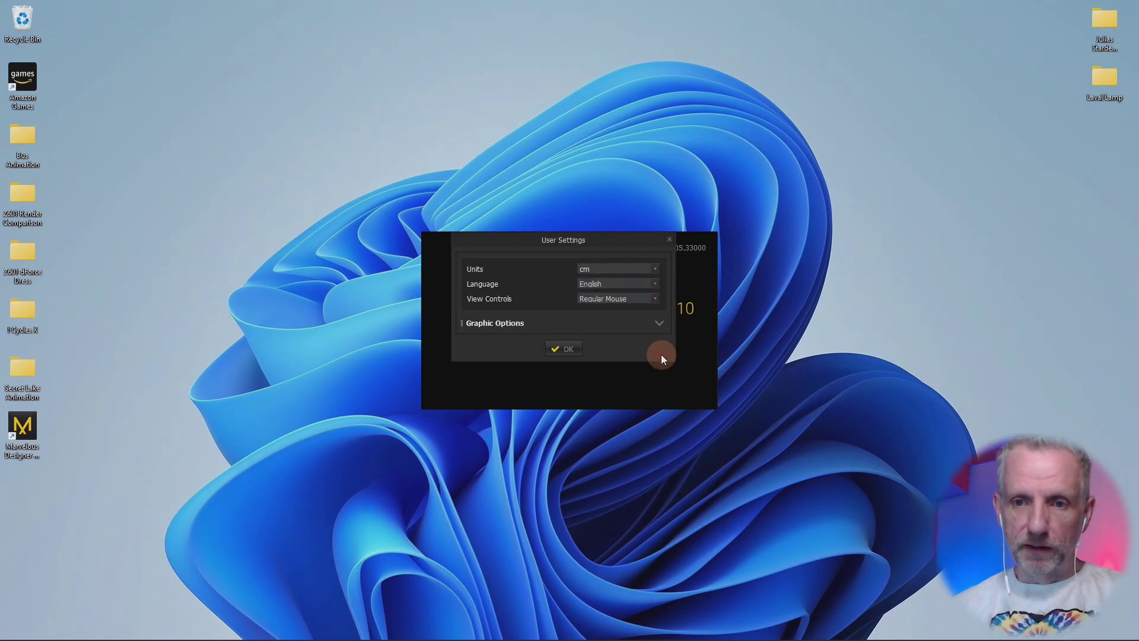
{"action": "left_click", "coordinate": [659, 324]}
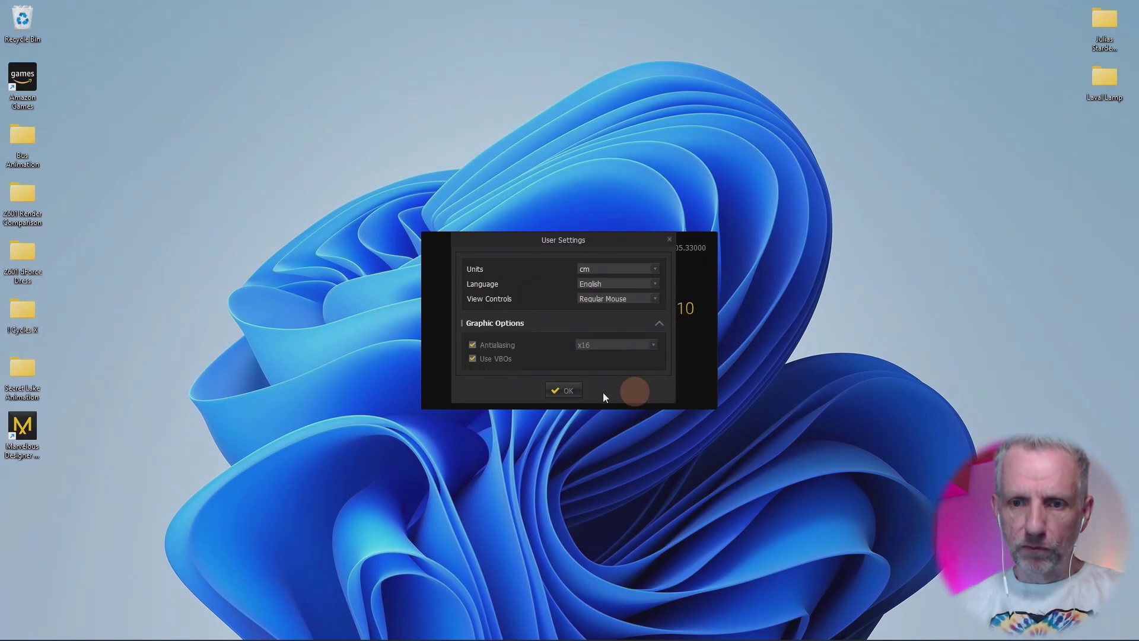
{"action": "left_click", "coordinate": [561, 390]}
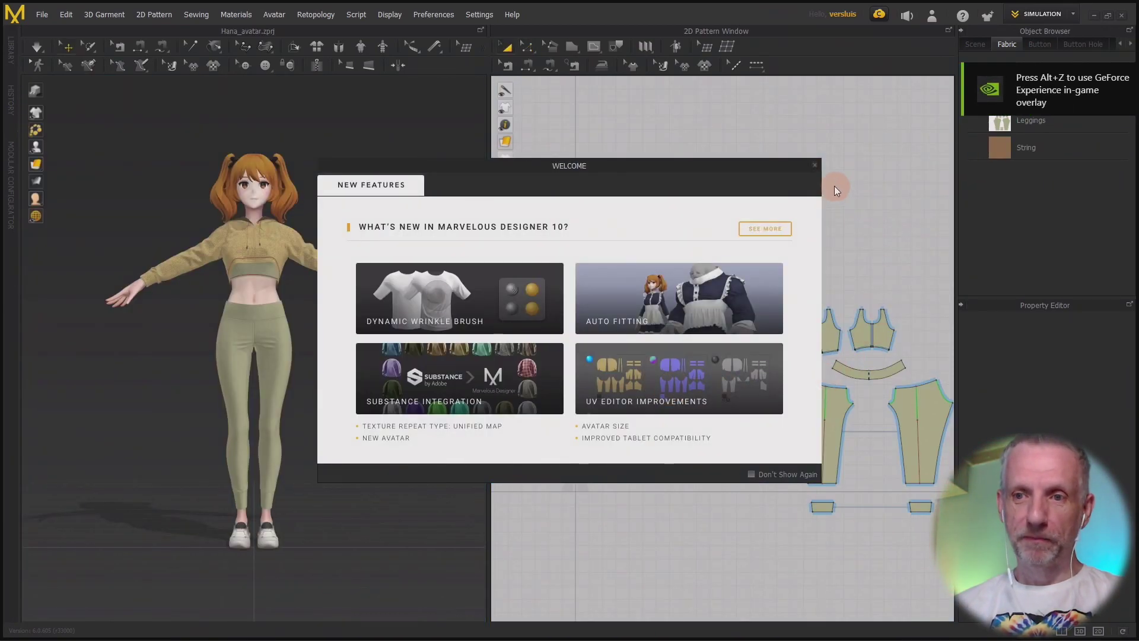
Step: Close the Welcome window and orbit to a three-quarter view of Hana
{"action": "left_click", "coordinate": [814, 165]}
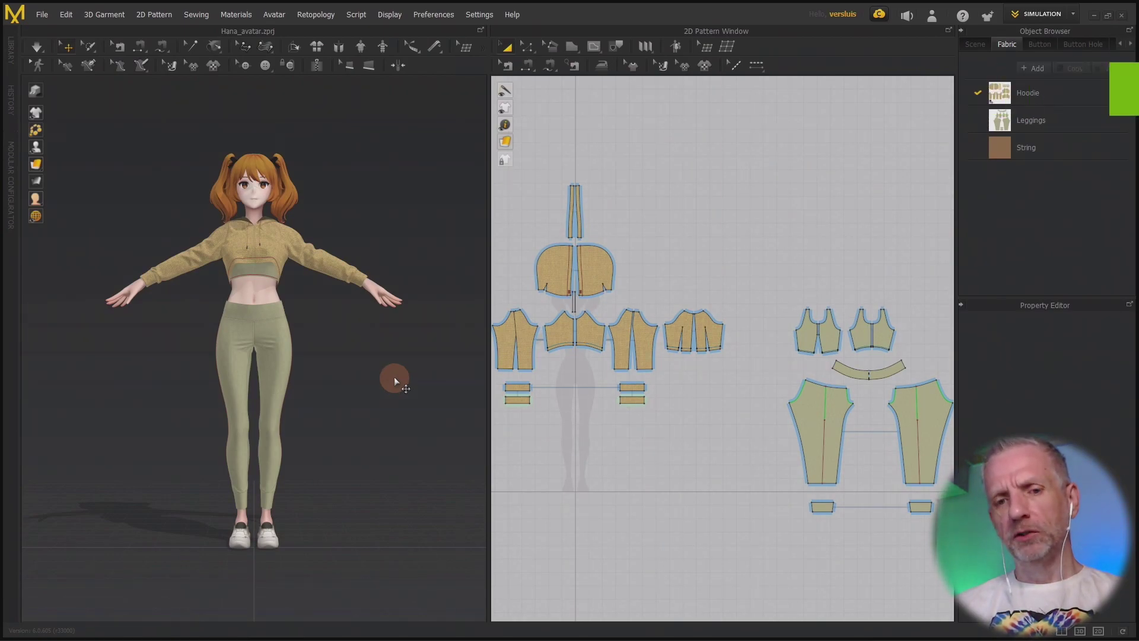
{"action": "right_click_drag", "start_coordinate": [393, 376], "coordinate": [374, 402]}
{"action": "scroll", "coordinate": [378, 409], "scroll_direction": "up", "scroll_amount": 3}
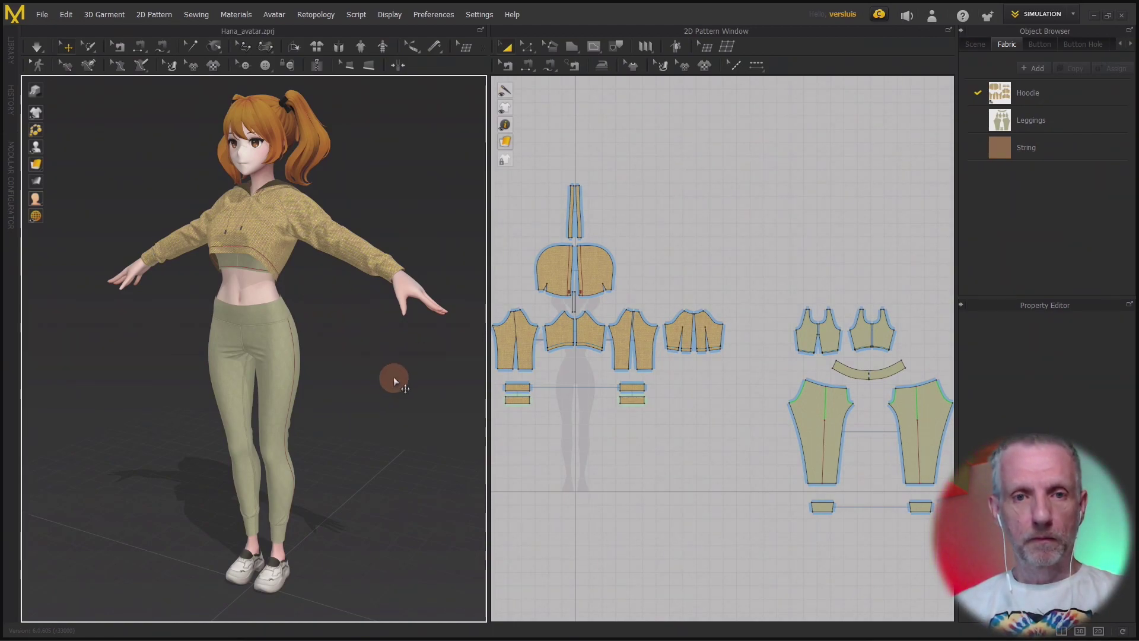
{"action": "mouse_move", "coordinate": [394, 380]}
{"action": "right_mouse_down"}
{"action": "mouse_move", "coordinate": [344, 386]}
{"action": "mouse_move", "coordinate": [374, 376]}
{"action": "right_mouse_up"}
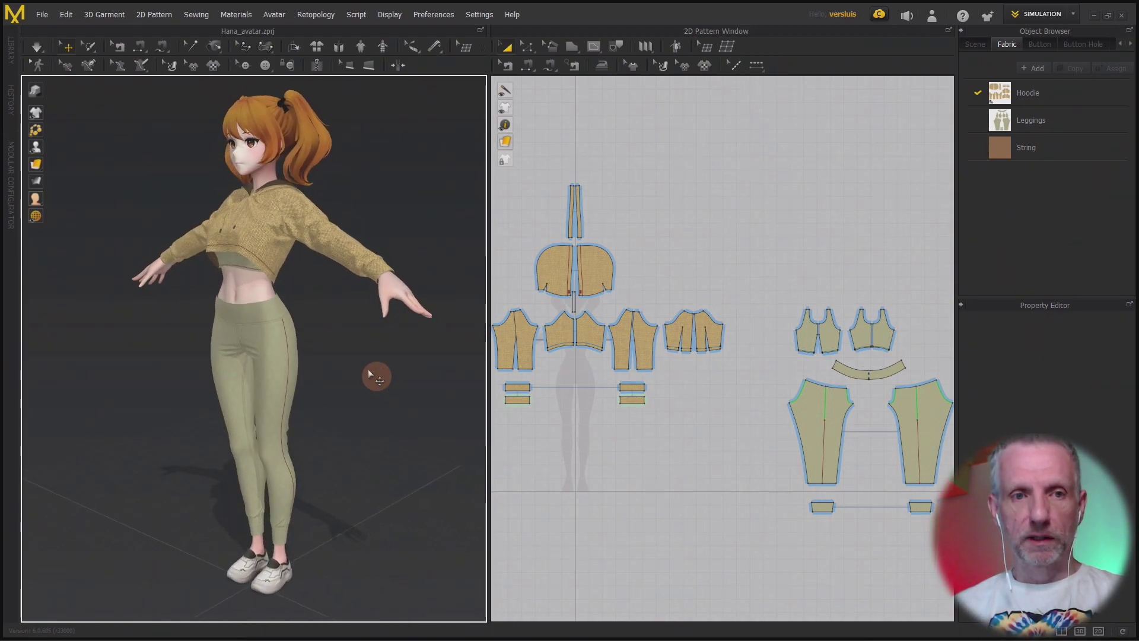
Step: Change the avatar display mode and switch on cloth simulation
{"action": "left_click", "coordinate": [37, 93]}
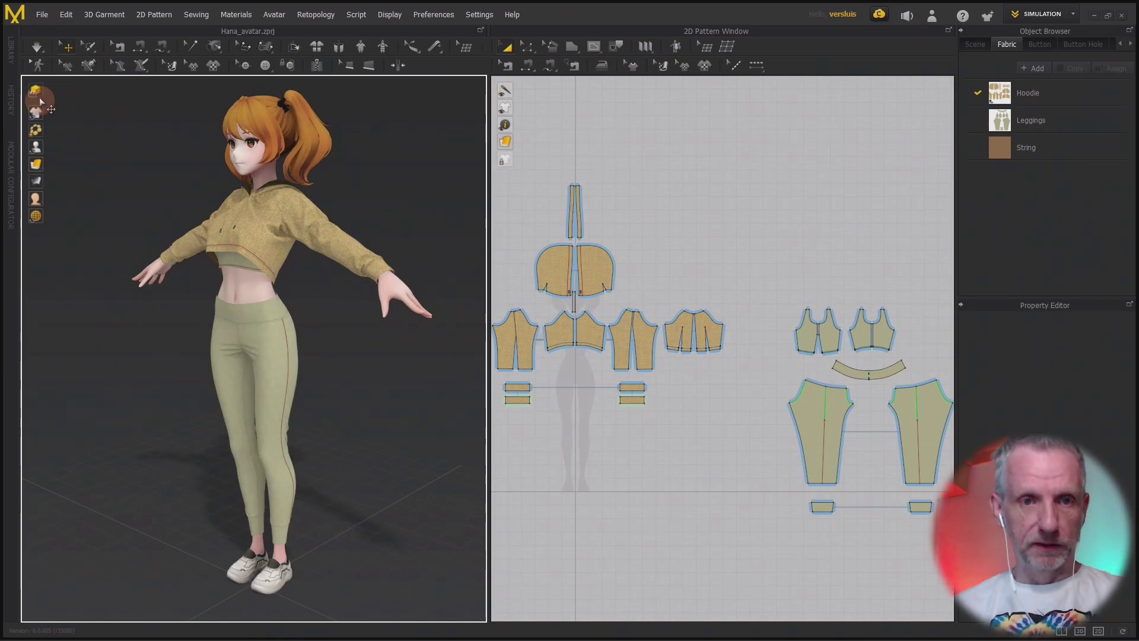
{"action": "left_click", "coordinate": [36, 90]}
{"action": "left_click", "coordinate": [35, 90]}
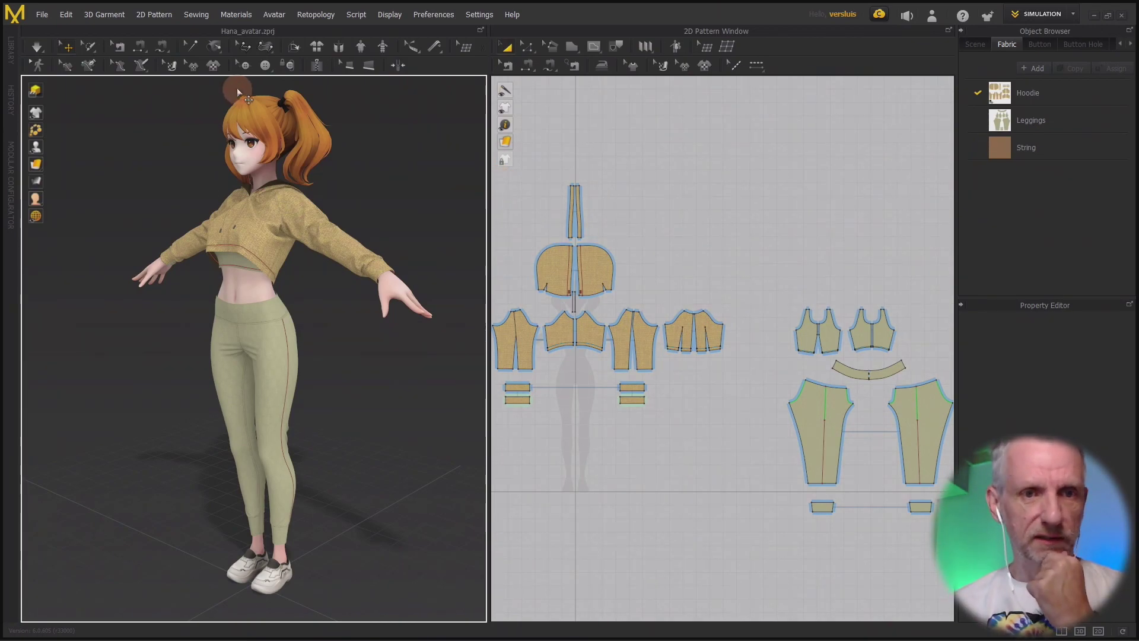
{"action": "left_click", "coordinate": [36, 46]}
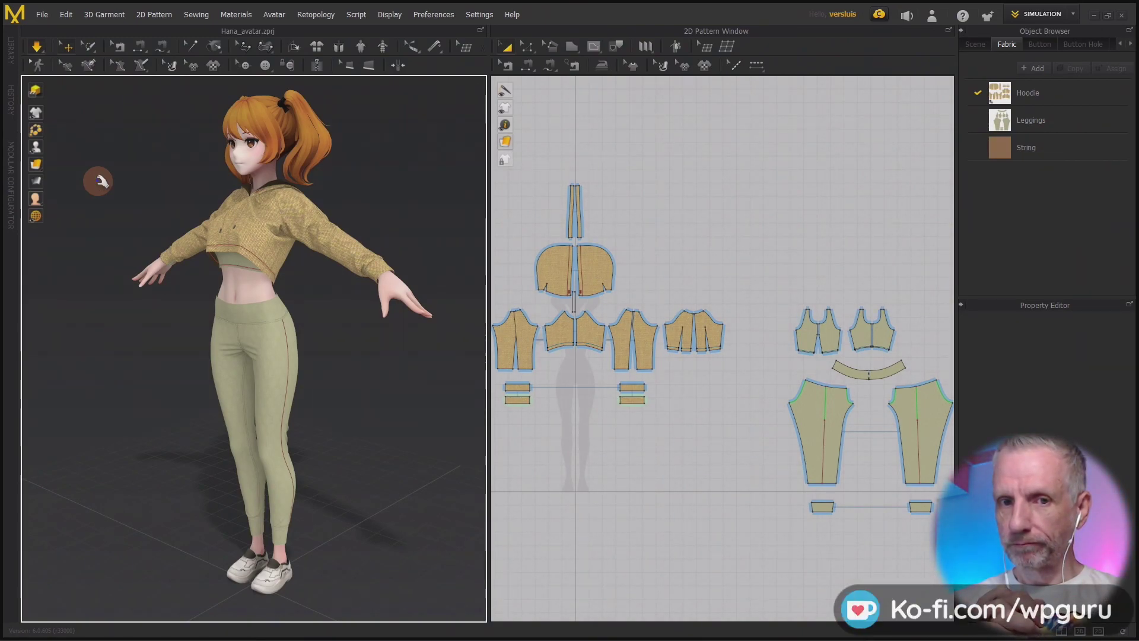
Step: Select the hoodie's front pattern piece, orbit to a front view, and start simulating
{"action": "left_click", "coordinate": [264, 244]}
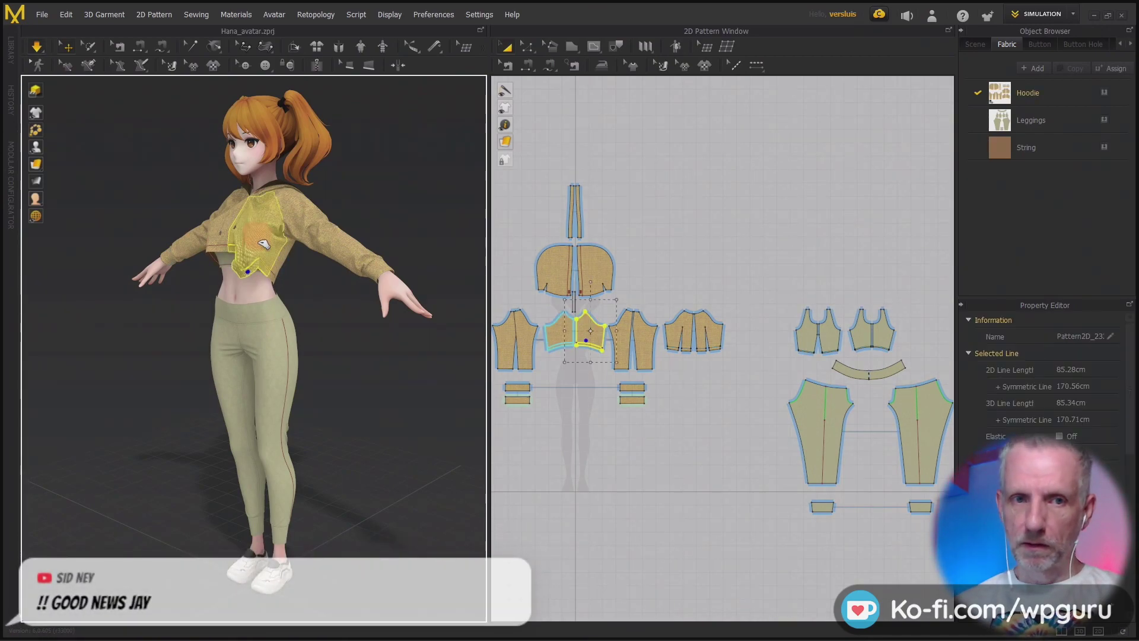
{"action": "mouse_move", "coordinate": [297, 261]}
{"action": "right_mouse_down"}
{"action": "mouse_move", "coordinate": [335, 262]}
{"action": "mouse_move", "coordinate": [283, 263]}
{"action": "right_mouse_up"}
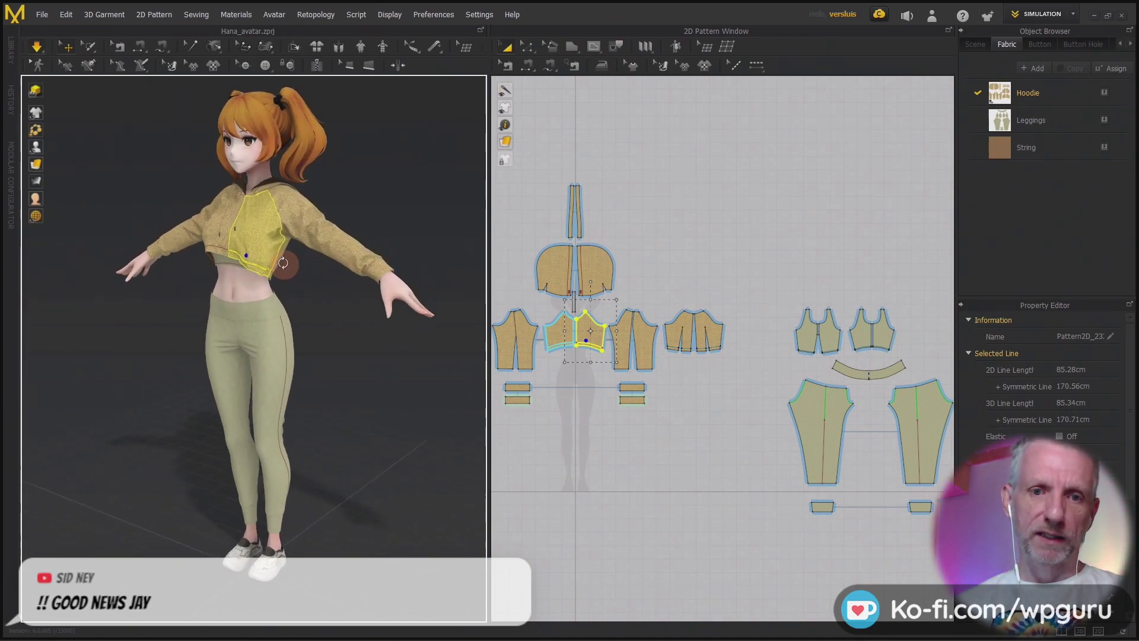
{"action": "left_click", "coordinate": [37, 48]}
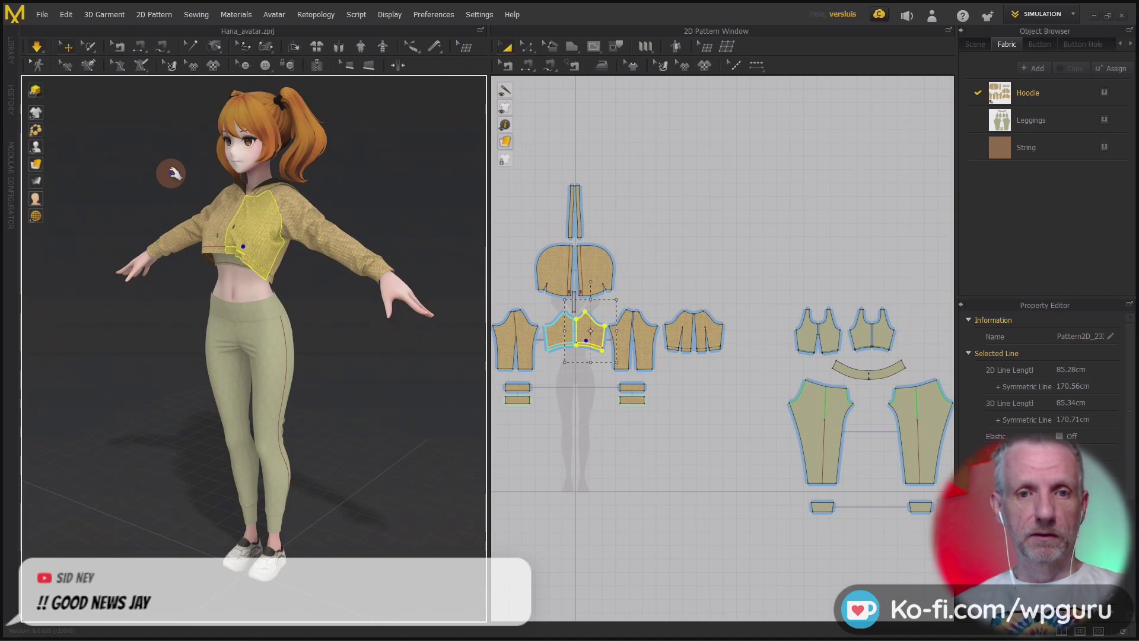
Step: Zoom and pan up to Hana's head to inspect the settled hoodie, then pick Select/Move
{"action": "scroll", "coordinate": [170, 172], "scroll_direction": "up", "scroll_amount": 2}
{"action": "scroll", "coordinate": [174, 174], "scroll_direction": "down", "scroll_amount": 3}
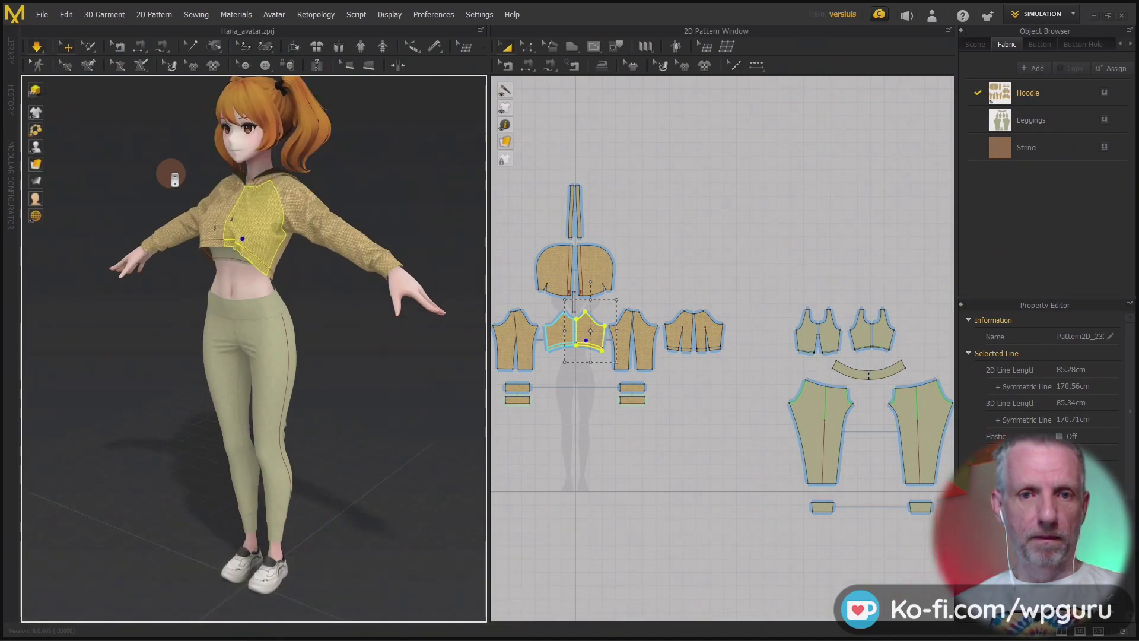
{"action": "scroll", "coordinate": [174, 178], "scroll_direction": "up", "scroll_amount": 5}
{"action": "scroll", "coordinate": [213, 191], "scroll_direction": "up", "scroll_amount": 2}
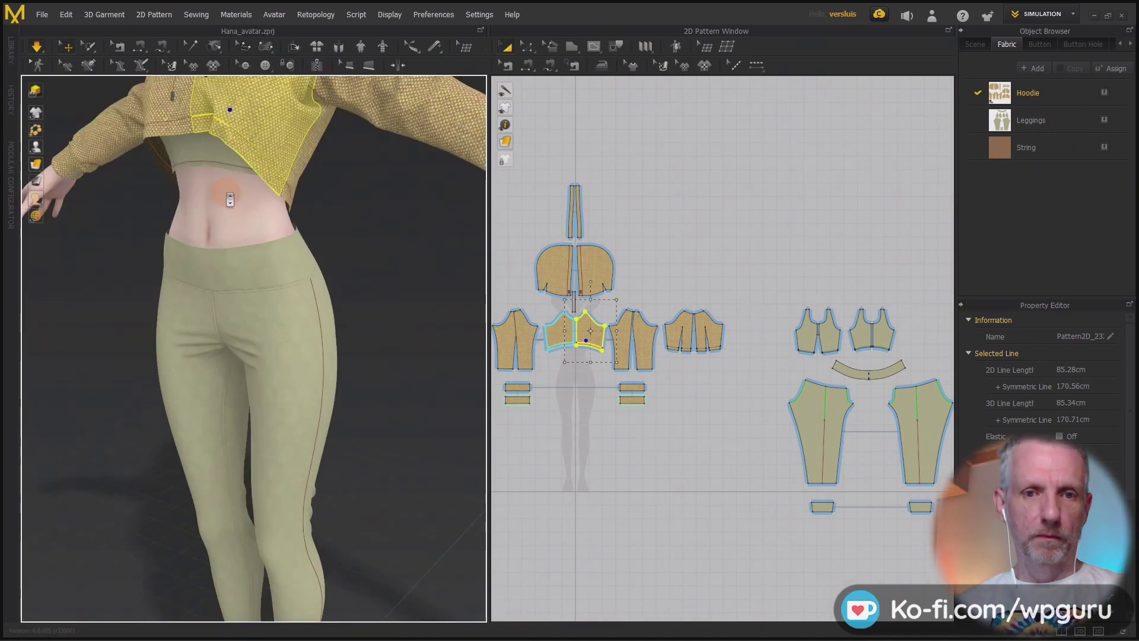
{"action": "scroll", "coordinate": [318, 194], "scroll_direction": "down", "scroll_amount": 1}
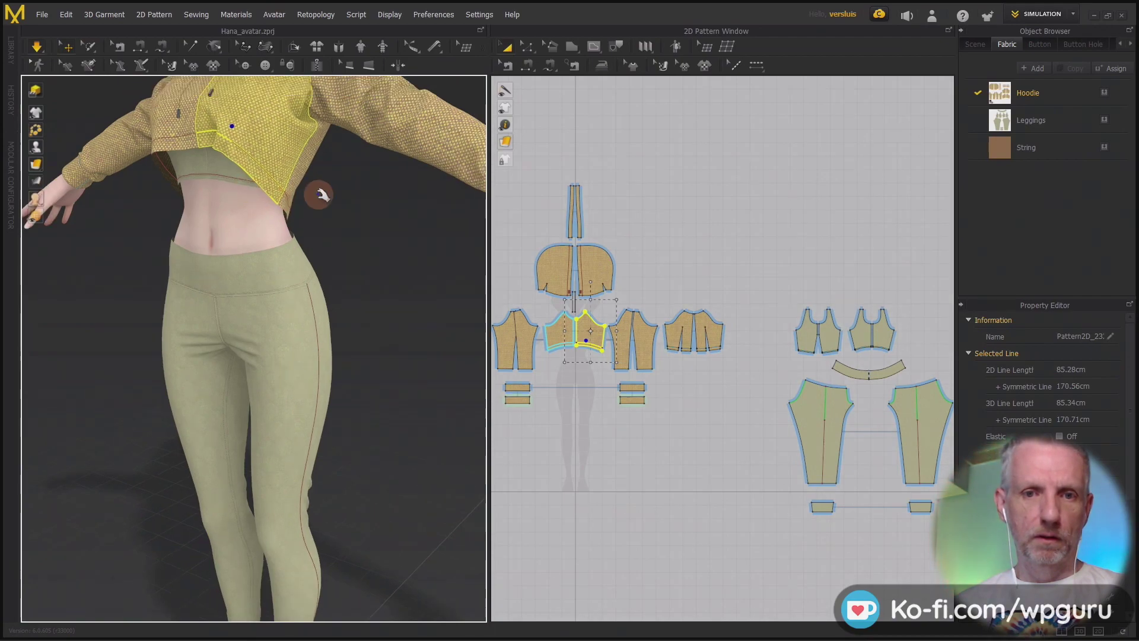
{"action": "scroll", "coordinate": [327, 322], "scroll_direction": "down", "scroll_amount": 2}
{"action": "middle_click_drag", "start_coordinate": [327, 322], "coordinate": [351, 418]}
{"action": "left_click", "coordinate": [36, 48]}
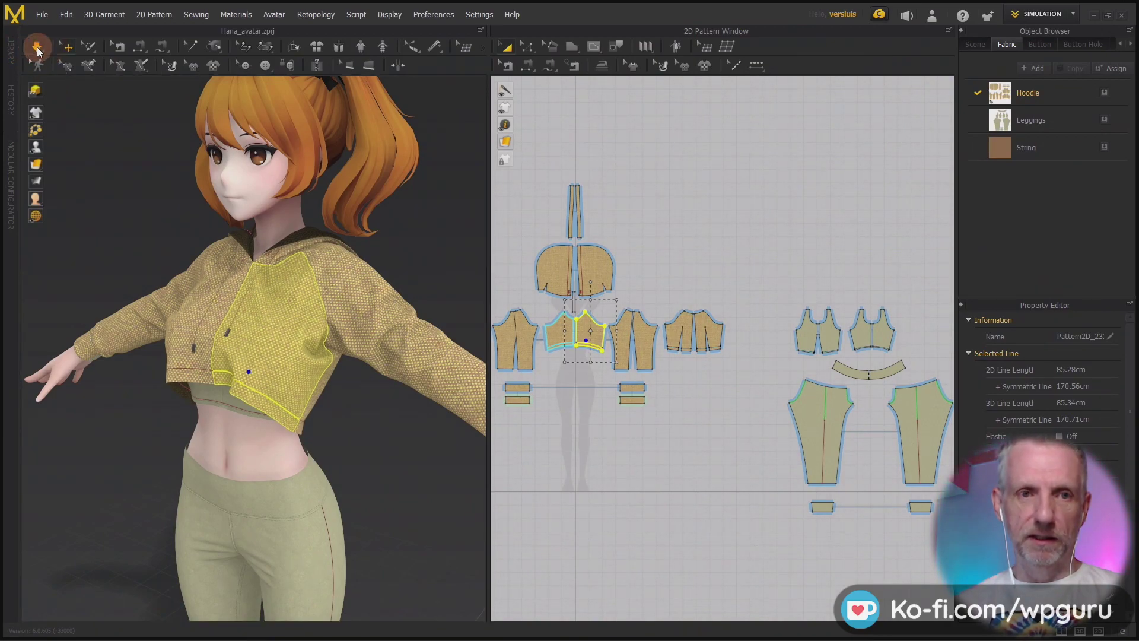
Step: Switch simulation to Fast (GPU) mode and start simulating with Space
{"action": "left_click", "coordinate": [37, 47]}
{"action": "left_click_drag", "start_coordinate": [40, 48], "coordinate": [71, 69]}
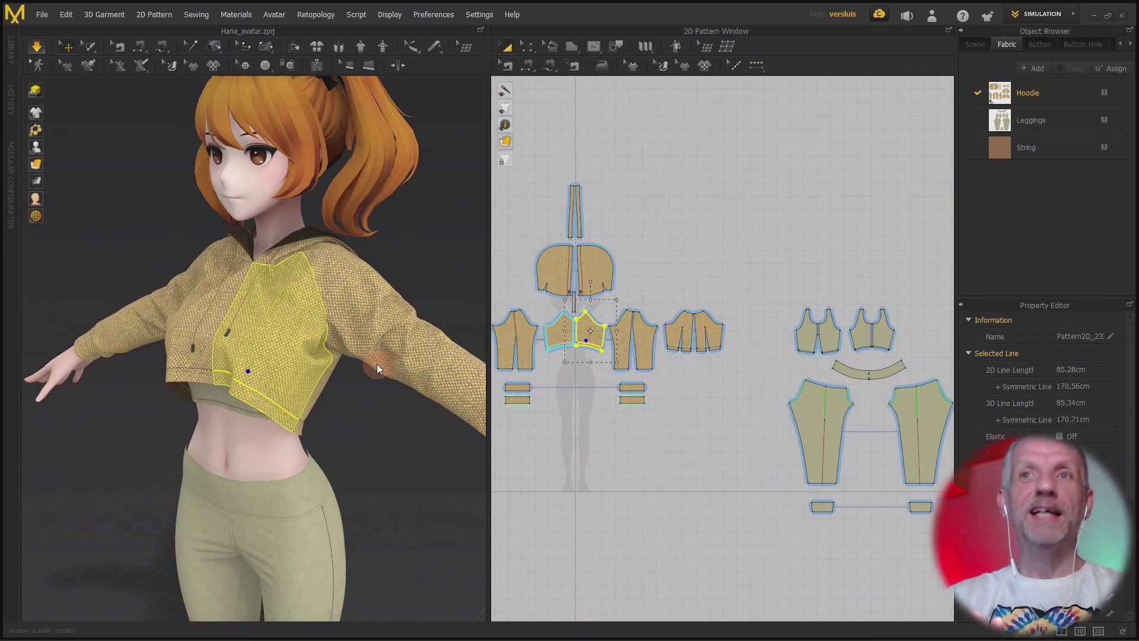
{"action": "key", "text": "space"}
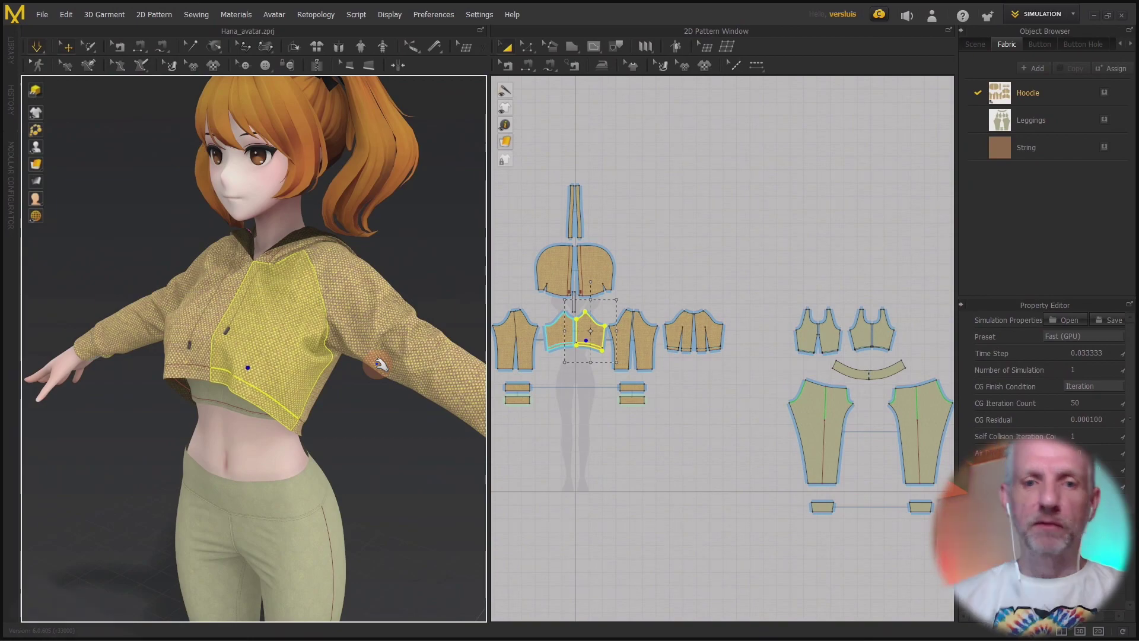
Step: Select the hoodie's hem line and front panels while orbiting around the avatar
{"action": "left_click", "coordinate": [319, 408]}
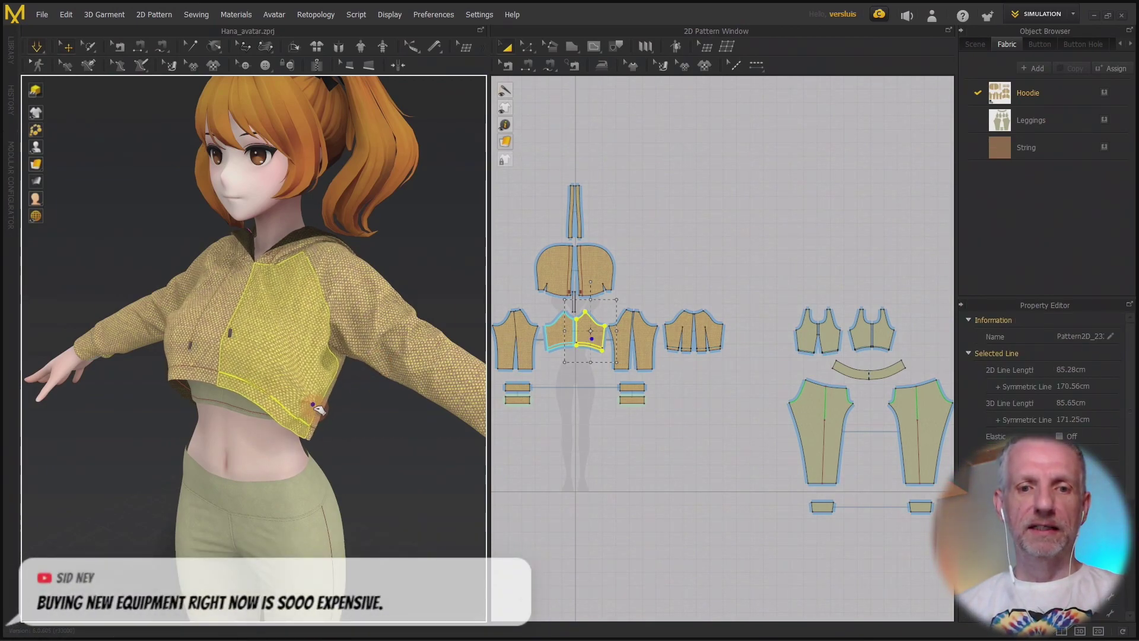
{"action": "right_click_drag", "start_coordinate": [309, 450], "coordinate": [427, 448]}
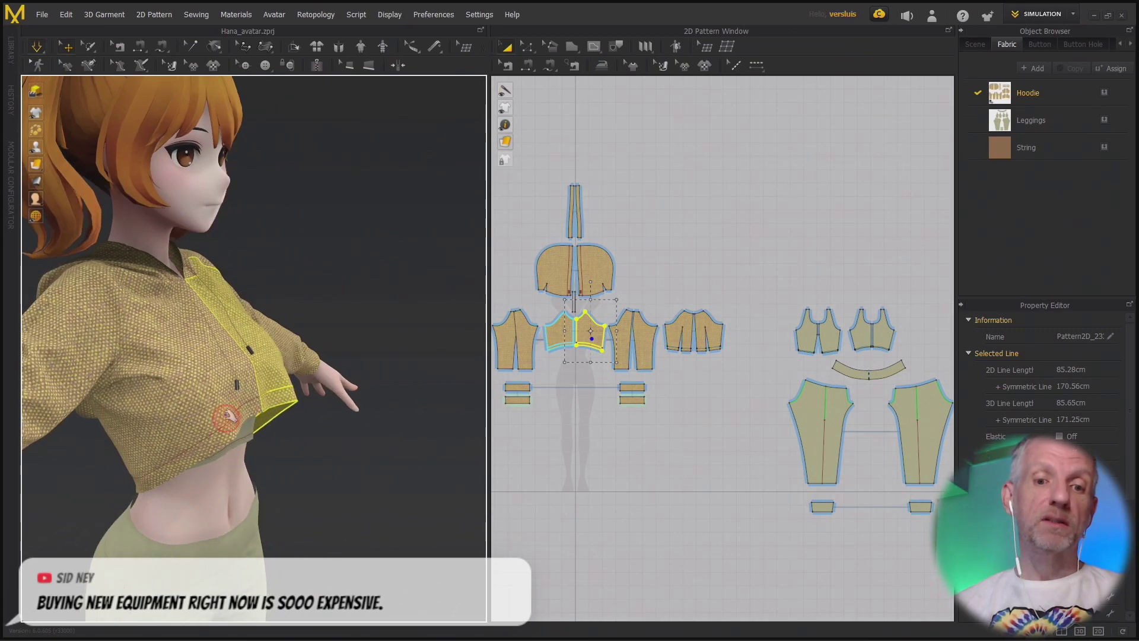
{"action": "left_click", "coordinate": [244, 412]}
{"action": "right_click_drag", "start_coordinate": [349, 486], "coordinate": [186, 480]}
{"action": "left_click", "coordinate": [350, 467]}
{"action": "right_click_drag", "start_coordinate": [318, 496], "coordinate": [354, 500]}
{"action": "scroll", "coordinate": [354, 500], "scroll_direction": "down", "scroll_amount": 3}
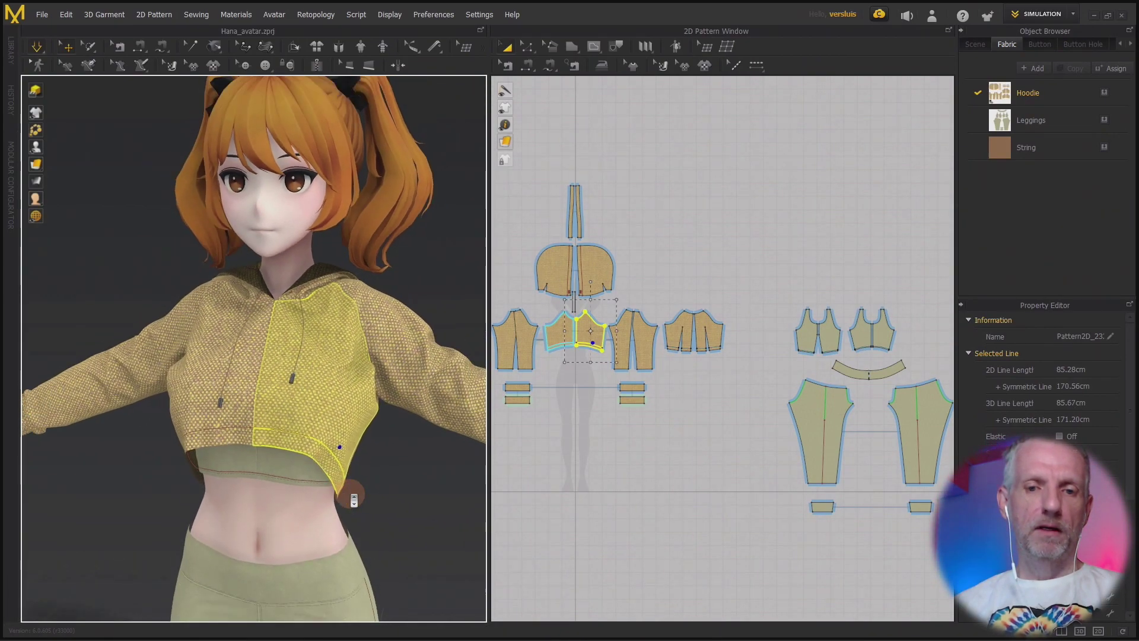
{"action": "scroll", "coordinate": [330, 447], "scroll_direction": "up", "scroll_amount": 3}
{"action": "right_click_drag", "start_coordinate": [331, 447], "coordinate": [321, 424]}
{"action": "right_click_drag", "start_coordinate": [381, 452], "coordinate": [320, 455]}
Step: Pull the front panel down to test the cloth, then select both front panels and the hood
{"action": "left_click_drag", "start_coordinate": [308, 372], "coordinate": [292, 415]}
{"action": "right_click_drag", "start_coordinate": [307, 480], "coordinate": [254, 387]}
{"action": "left_click", "coordinate": [254, 386]}
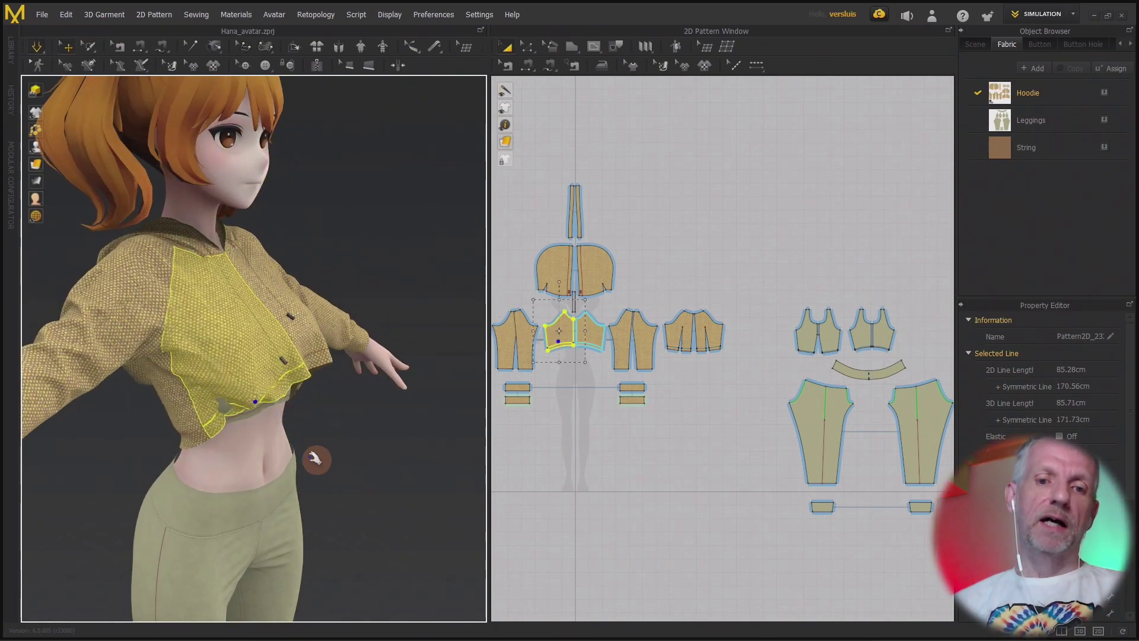
{"action": "right_click_drag", "start_coordinate": [300, 488], "coordinate": [137, 486]}
{"action": "left_click", "coordinate": [352, 437]}
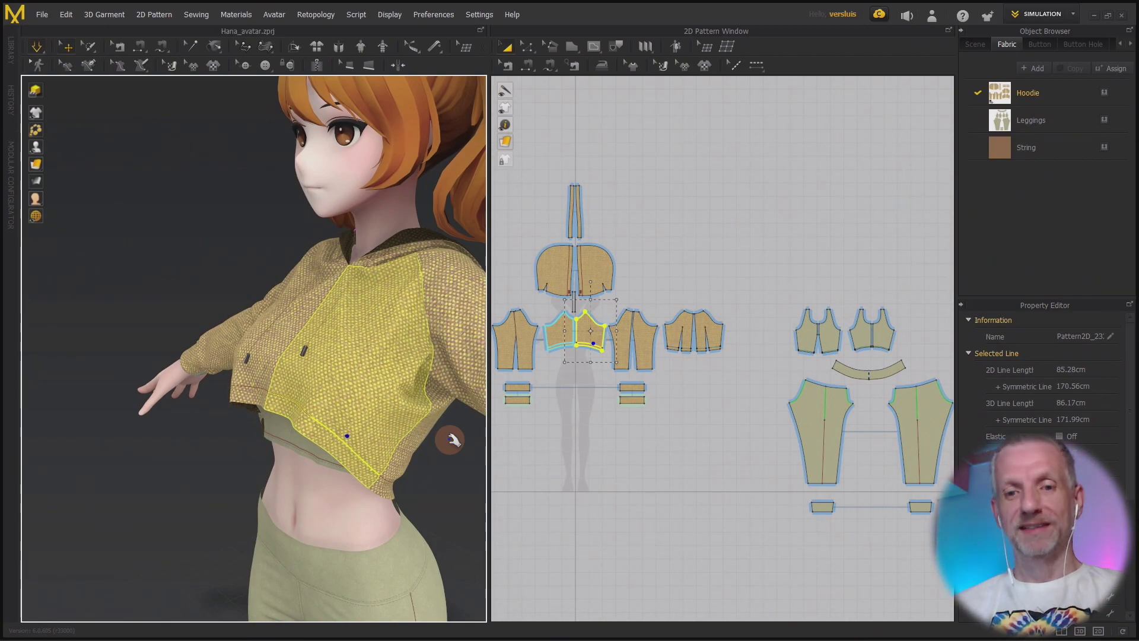
{"action": "right_click_drag", "start_coordinate": [450, 439], "coordinate": [440, 464]}
{"action": "left_click", "coordinate": [413, 435]}
{"action": "scroll", "coordinate": [451, 463], "scroll_direction": "up", "scroll_amount": 6}
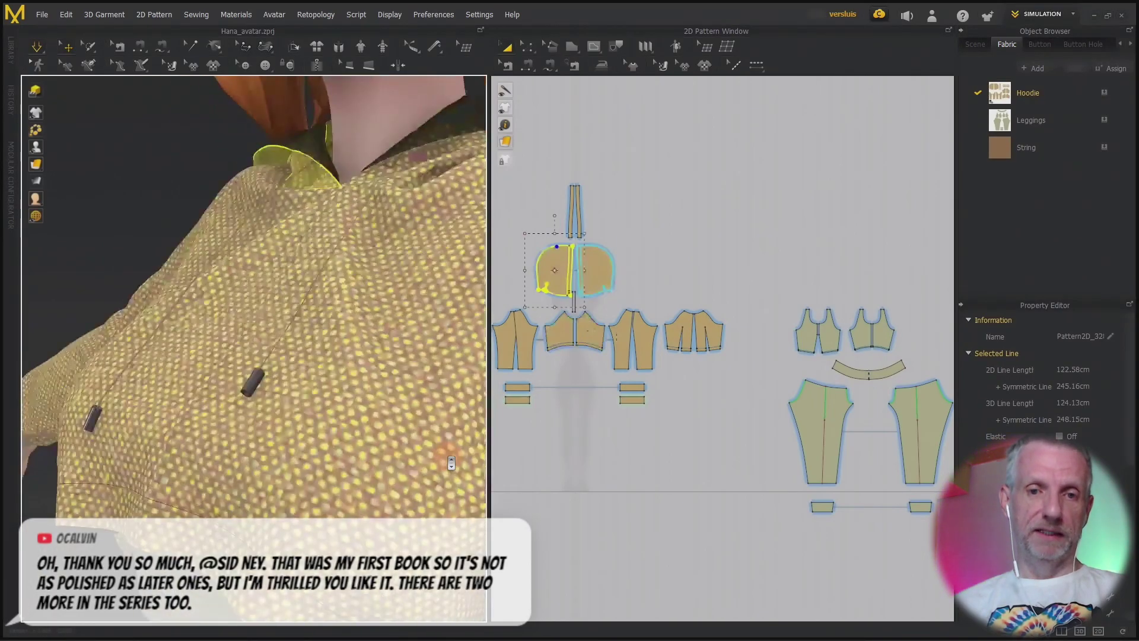
{"action": "scroll", "coordinate": [451, 462], "scroll_direction": "down", "scroll_amount": 8}
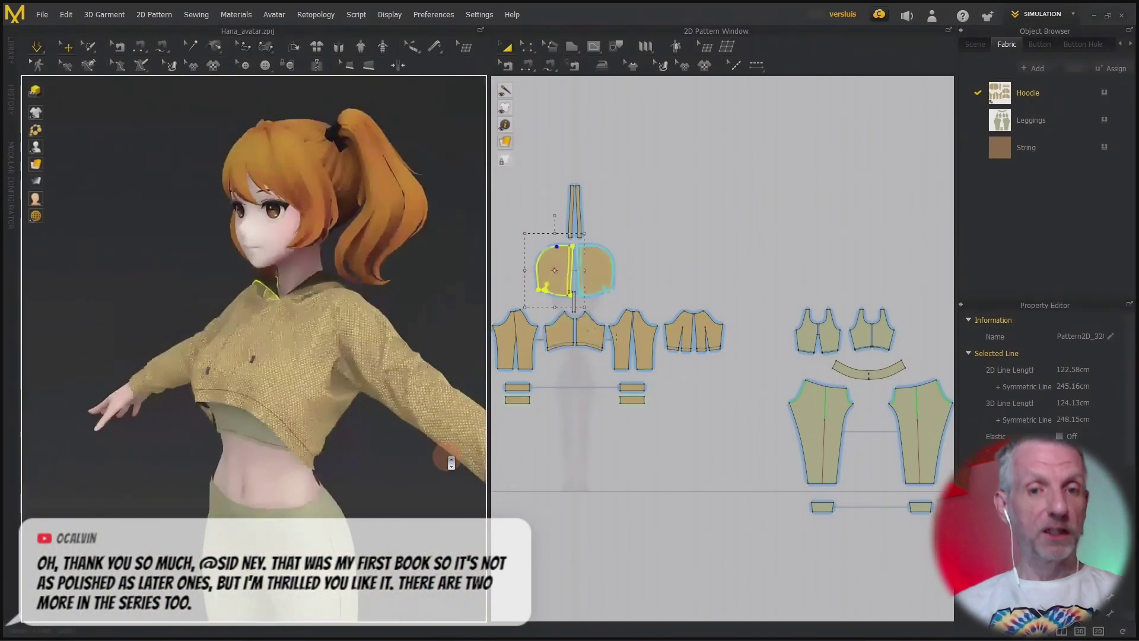
{"action": "middle_click_drag", "start_coordinate": [451, 462], "coordinate": [407, 430]}
{"action": "right_click_drag", "start_coordinate": [407, 430], "coordinate": [407, 433]}
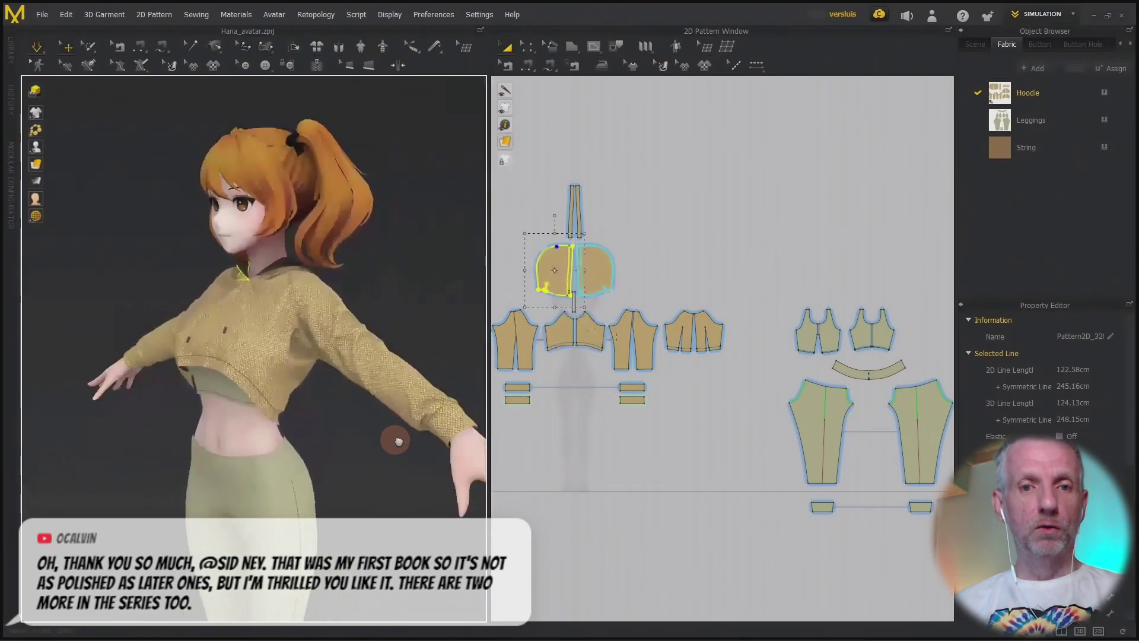
{"action": "middle_click_drag", "start_coordinate": [399, 440], "coordinate": [406, 432]}
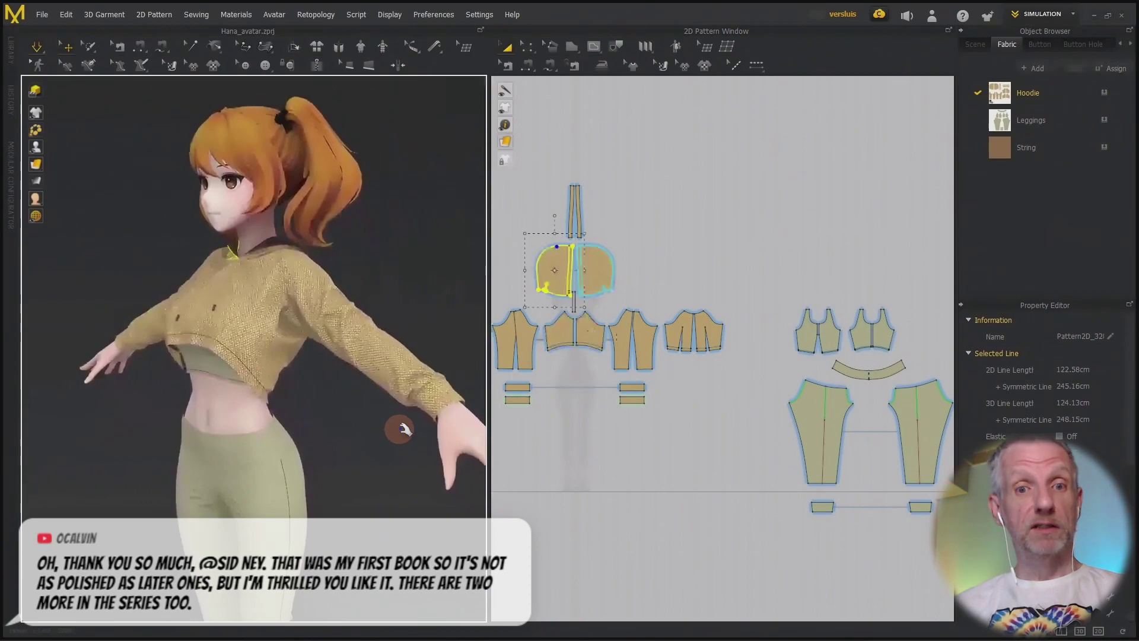
{"action": "right_click_drag", "start_coordinate": [406, 430], "coordinate": [417, 429]}
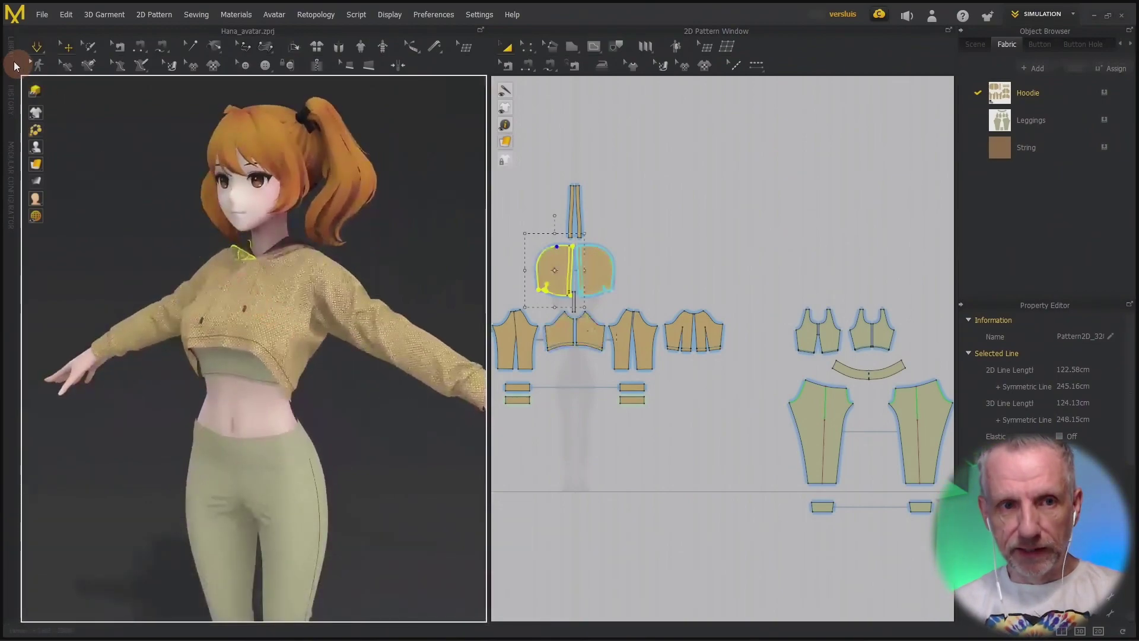
{"action": "left_click", "coordinate": [12, 59]}
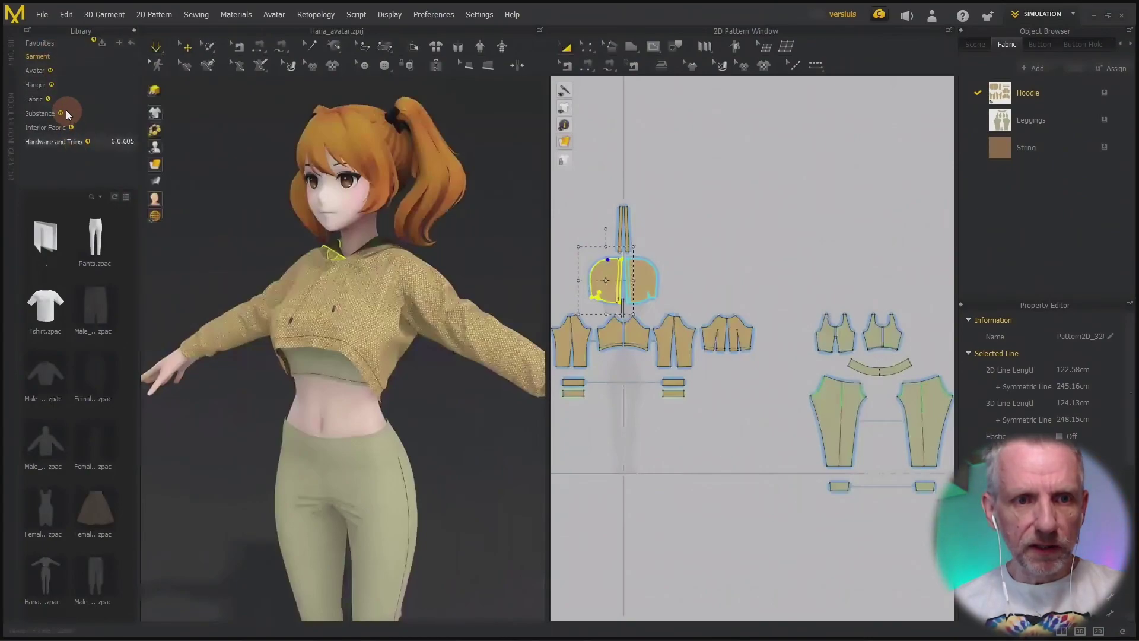
{"action": "left_click", "coordinate": [56, 70]}
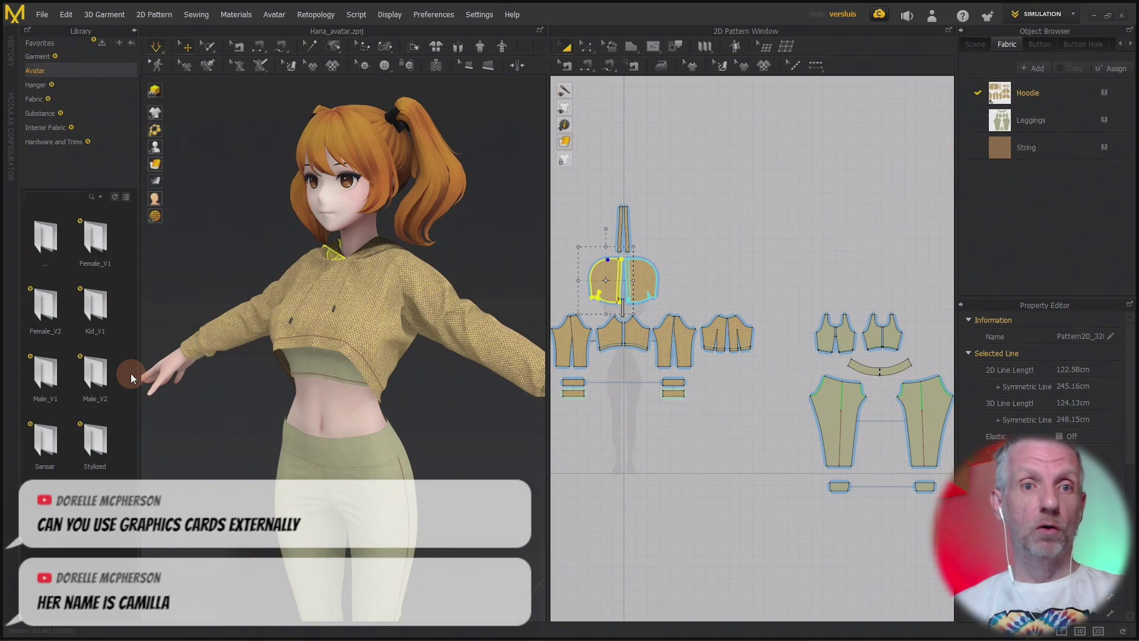
{"action": "left_click", "coordinate": [135, 32]}
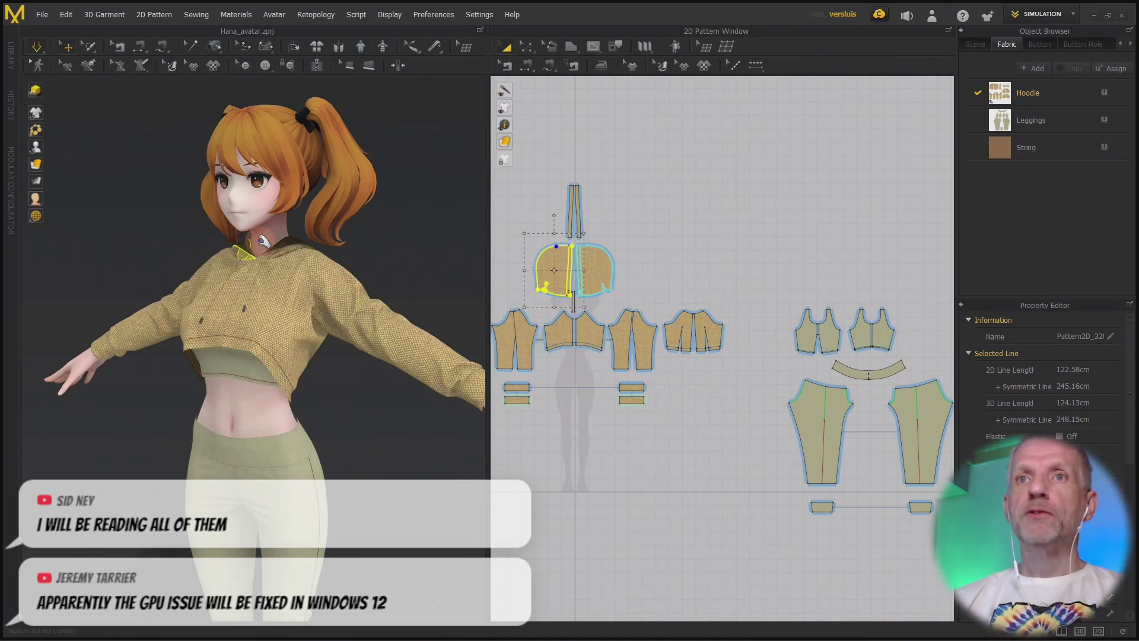
Step: Close Marvelous Designer and exit the NoMachine player from its session menu
{"action": "left_click", "coordinate": [1121, 19]}
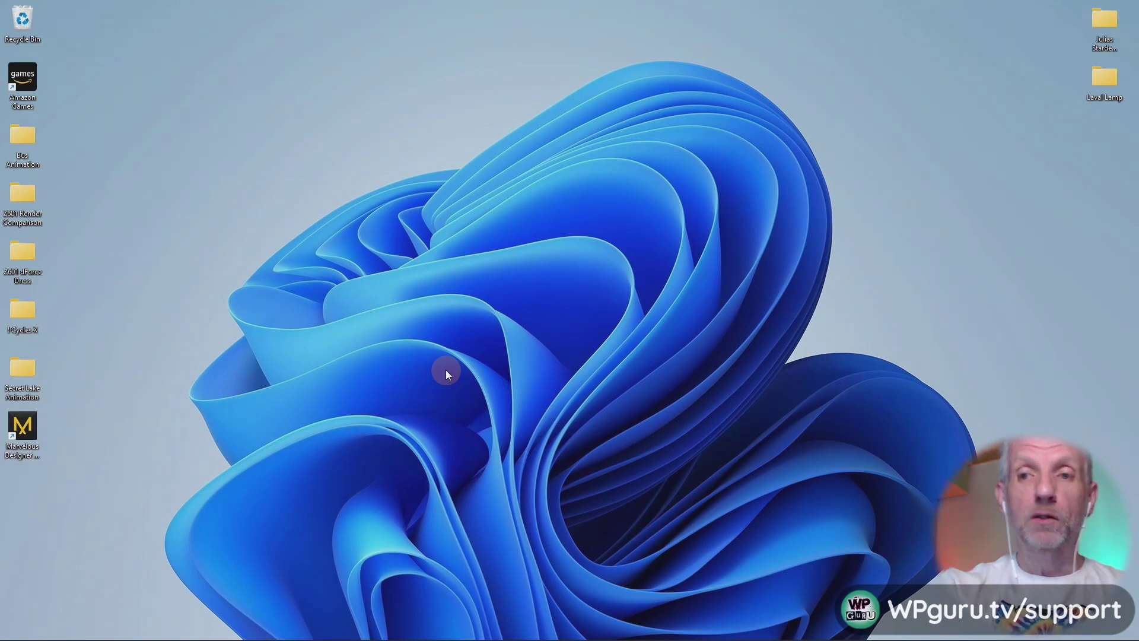
{"action": "left_click", "coordinate": [1133, 6]}
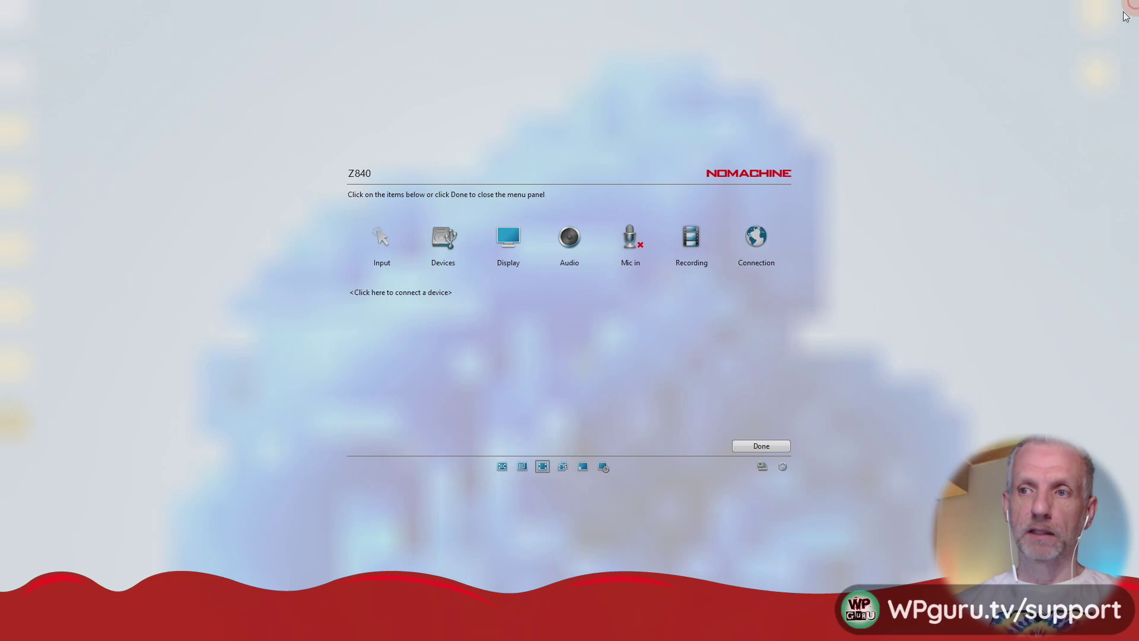
{"action": "left_click", "coordinate": [782, 466]}
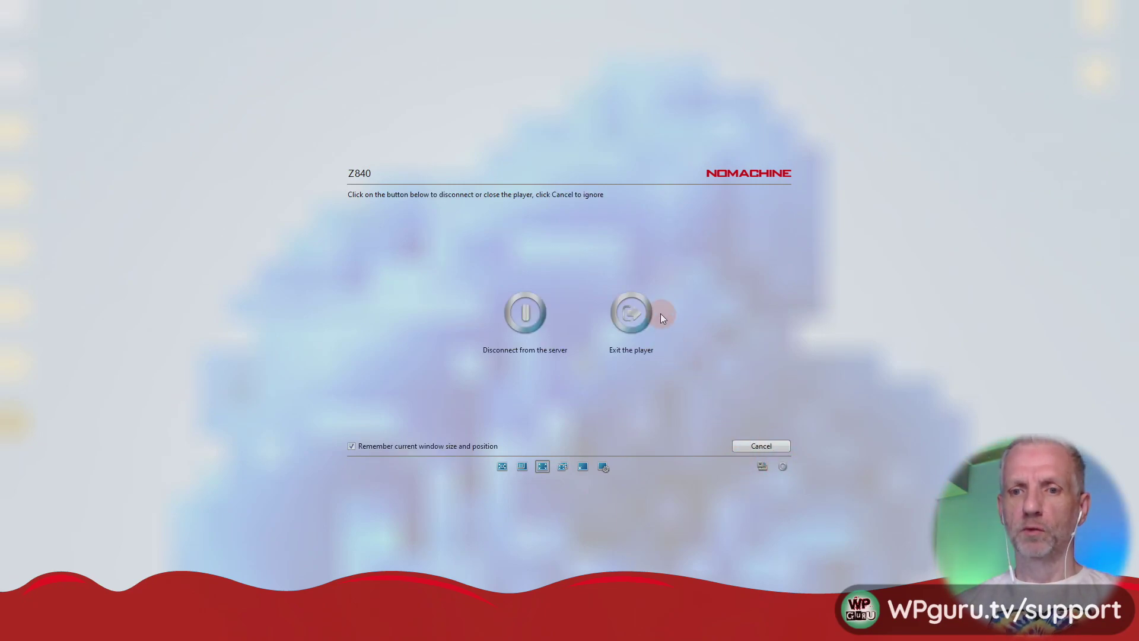
{"action": "left_click", "coordinate": [645, 315]}
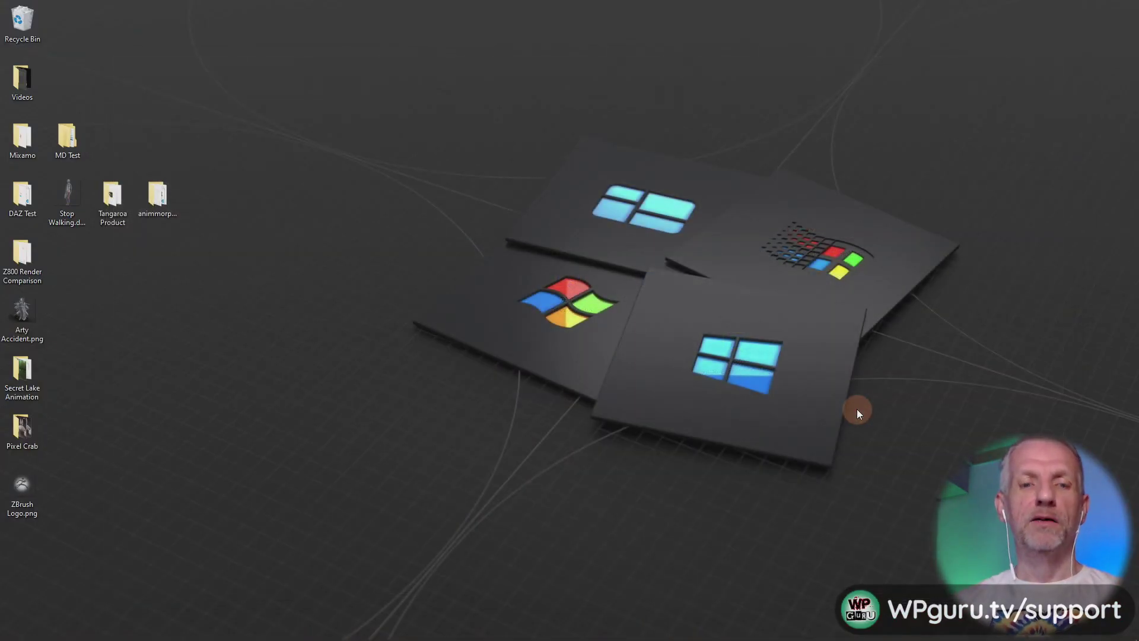